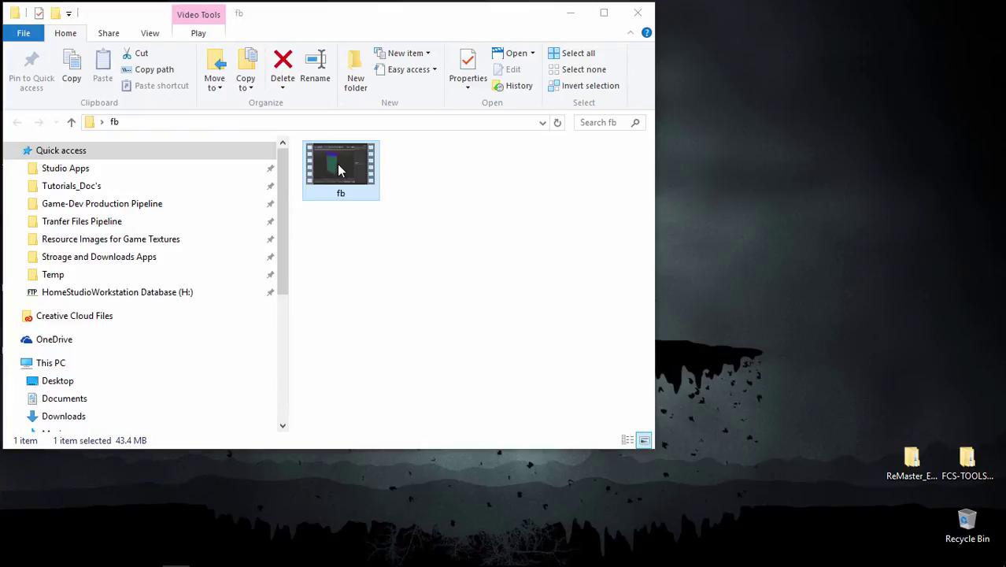
Step: Open the fb video showing the roll-up door reference
left_click(344, 167)
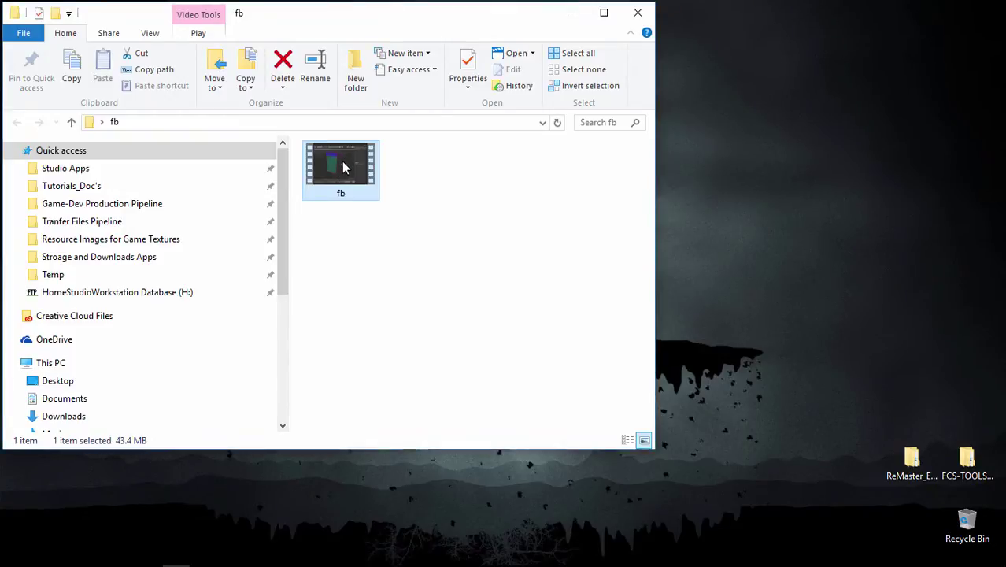
double_click(342, 166)
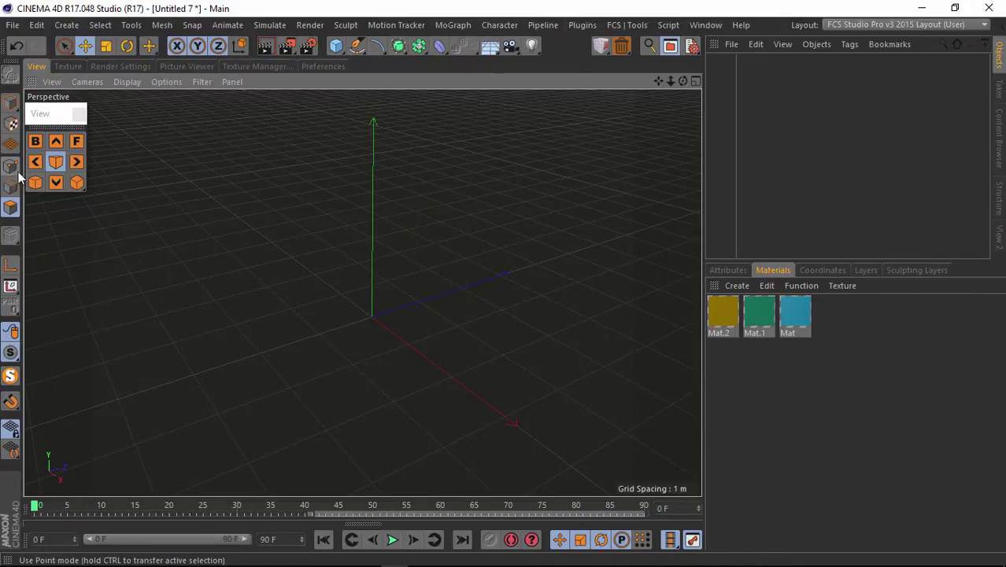
Step: Switch to Cinema 4D and show the empty scene in the Right view
left_click(76, 161)
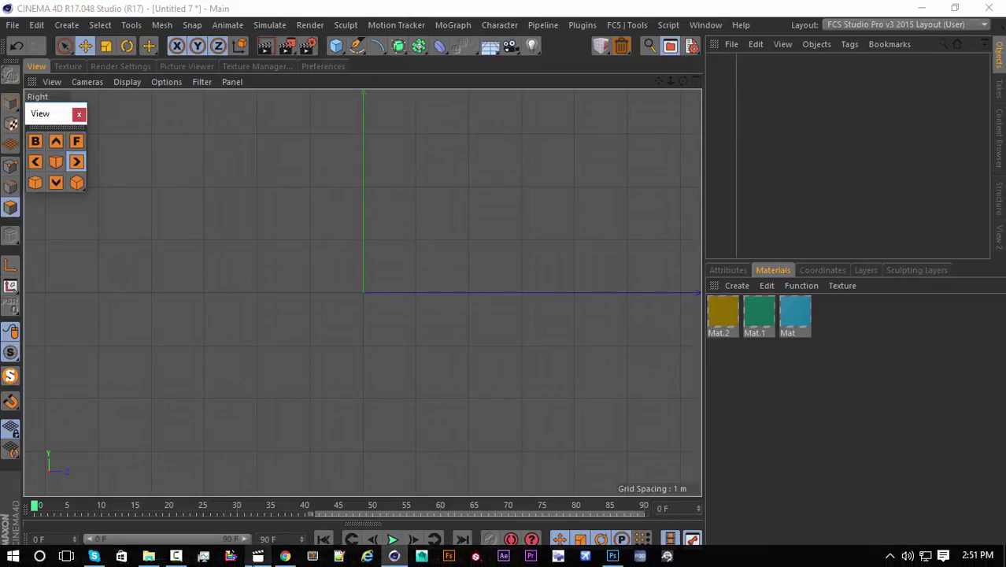
Step: Return to the fb video, review the roll-up door animation from 0:32, and go back to Cinema 4D
left_click(258, 555)
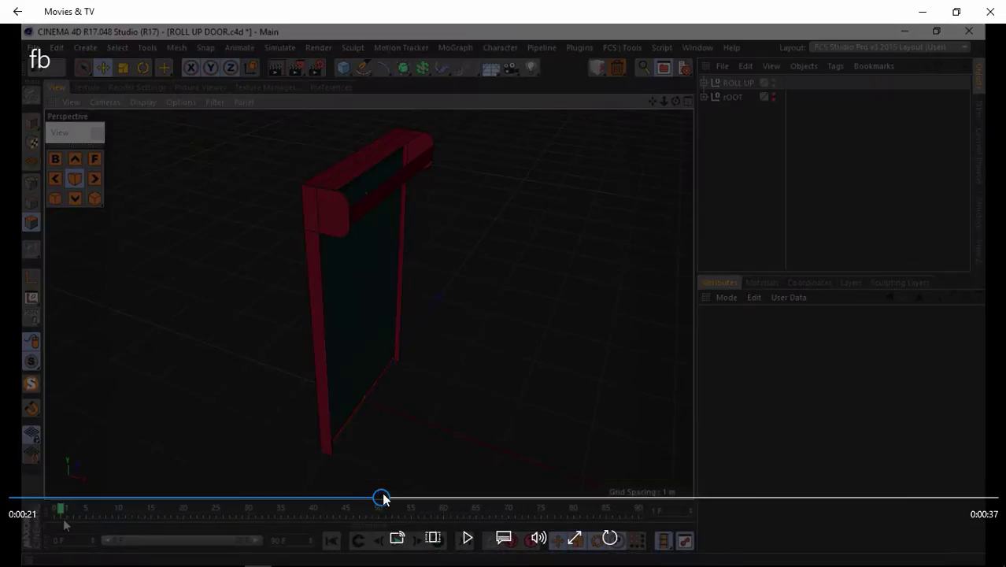
left_click_drag(381, 498, 552, 513)
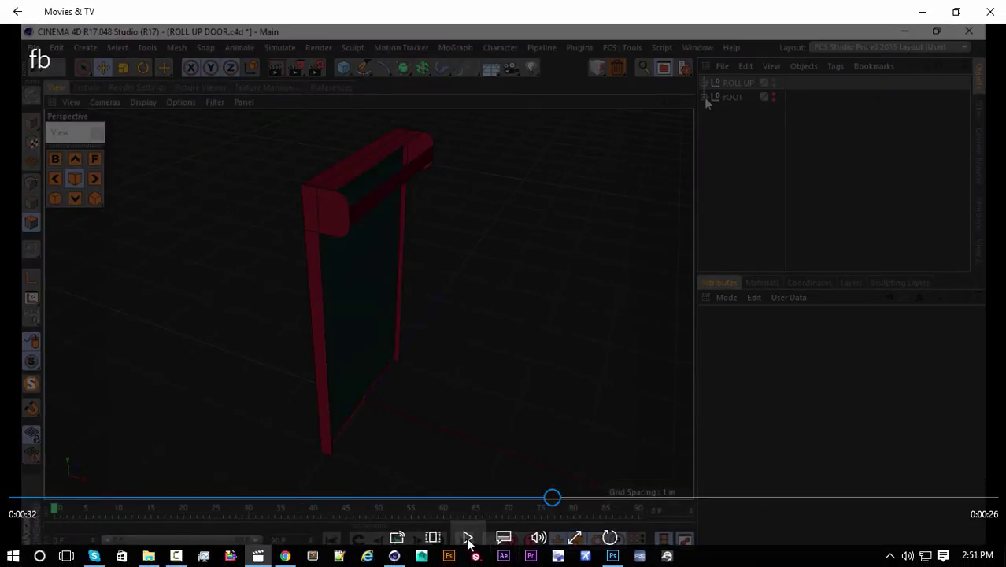
left_click(468, 539)
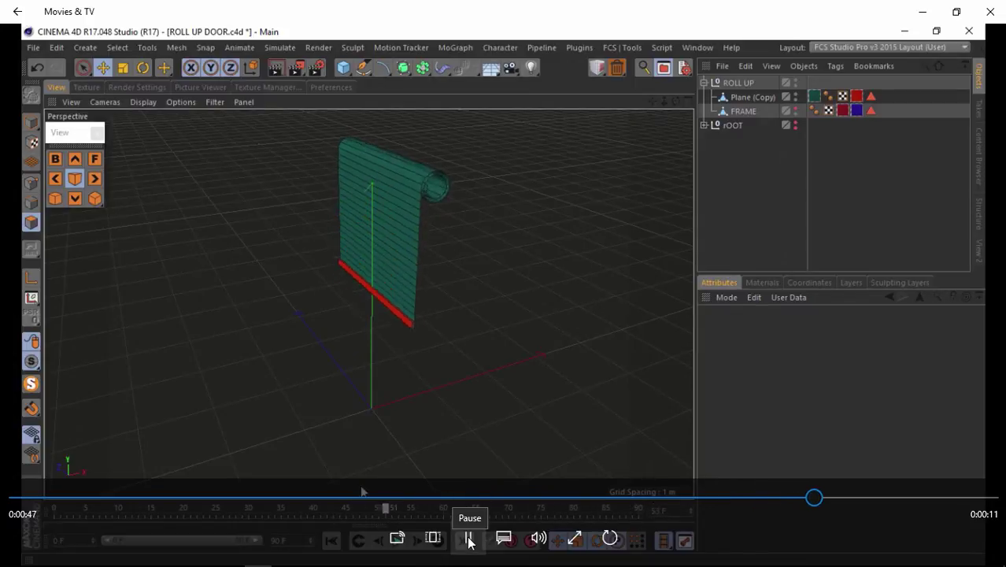
left_click(469, 540)
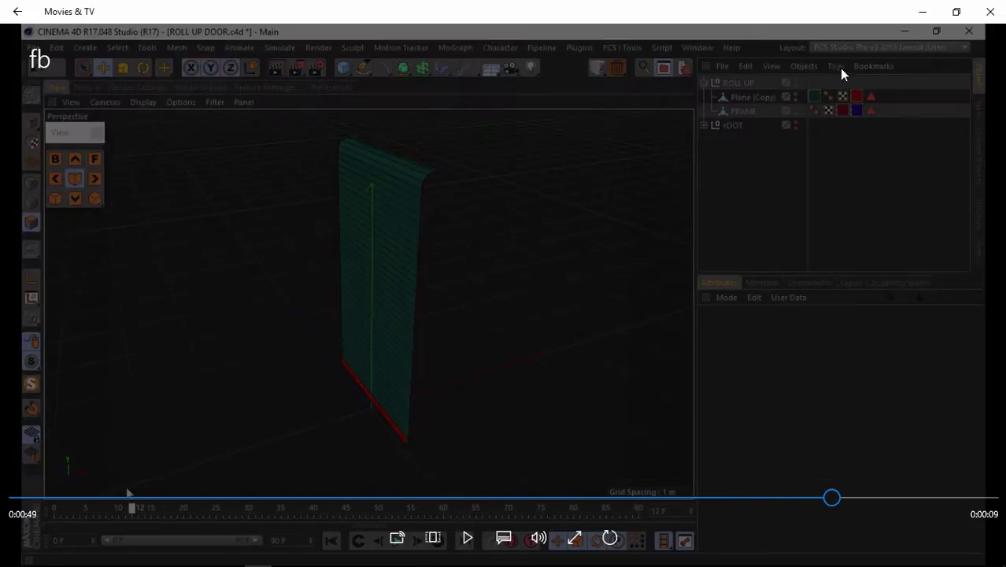
left_click(922, 11)
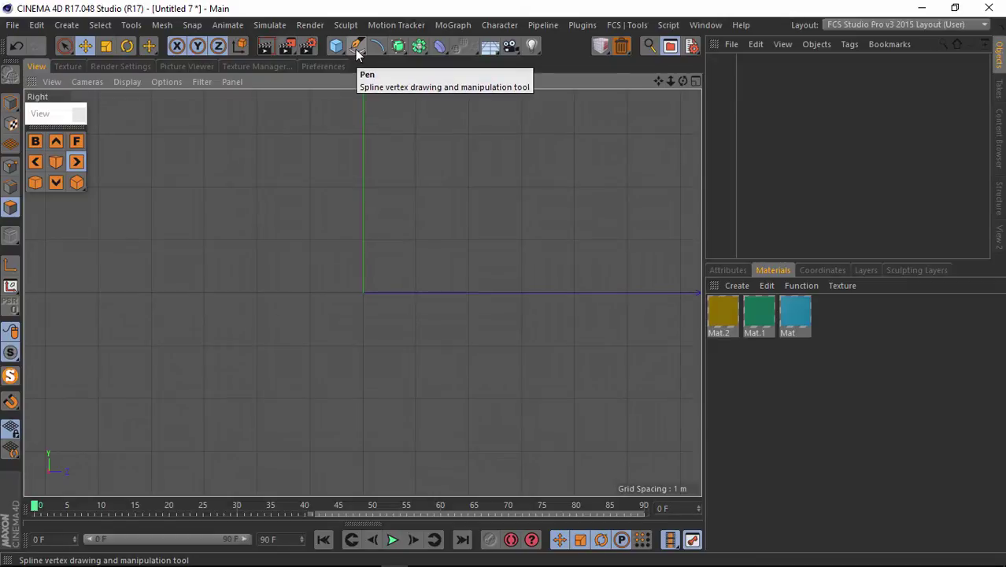
Step: Add a Helix spline primitive to the scene
left_click(382, 46)
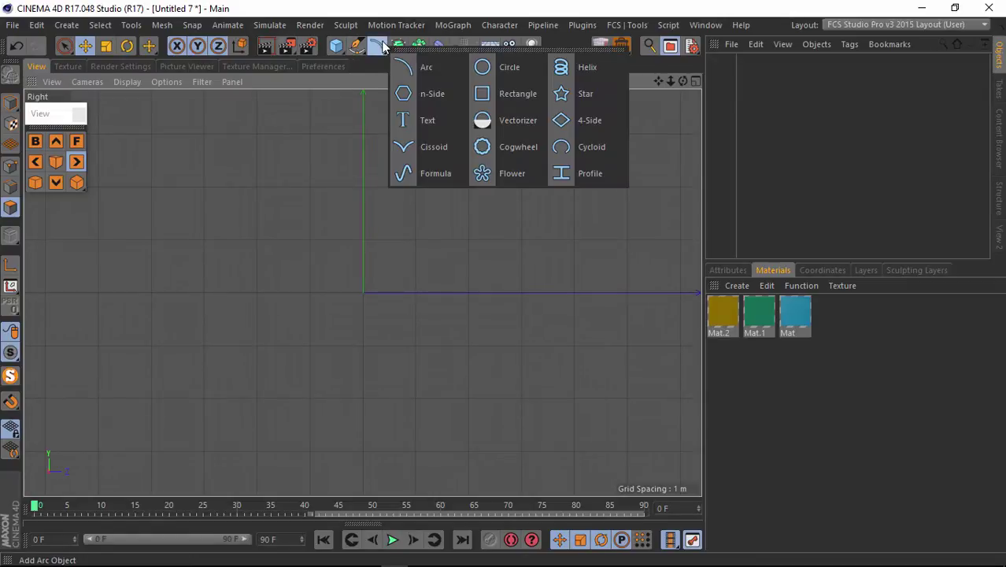
left_click(382, 1)
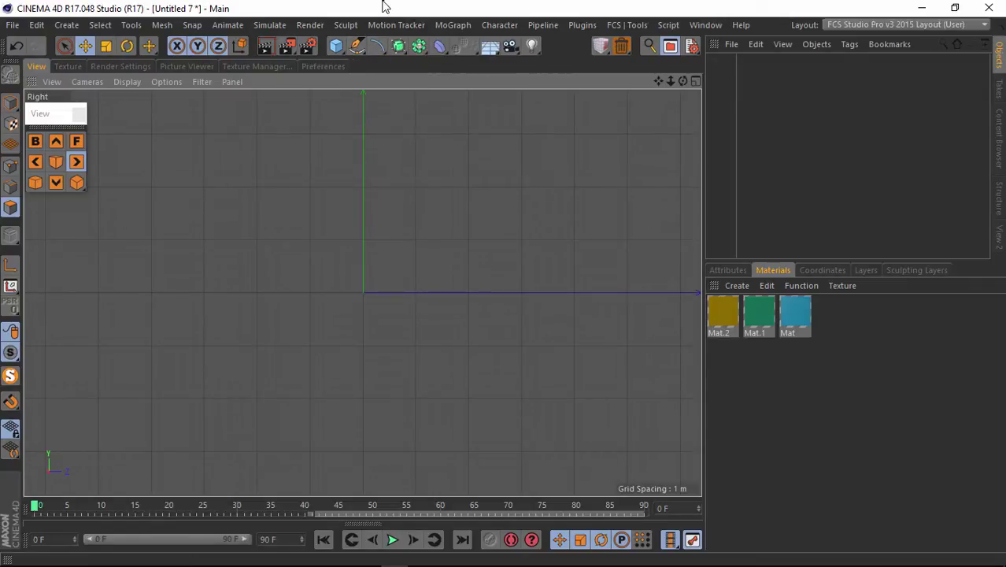
left_click(379, 47)
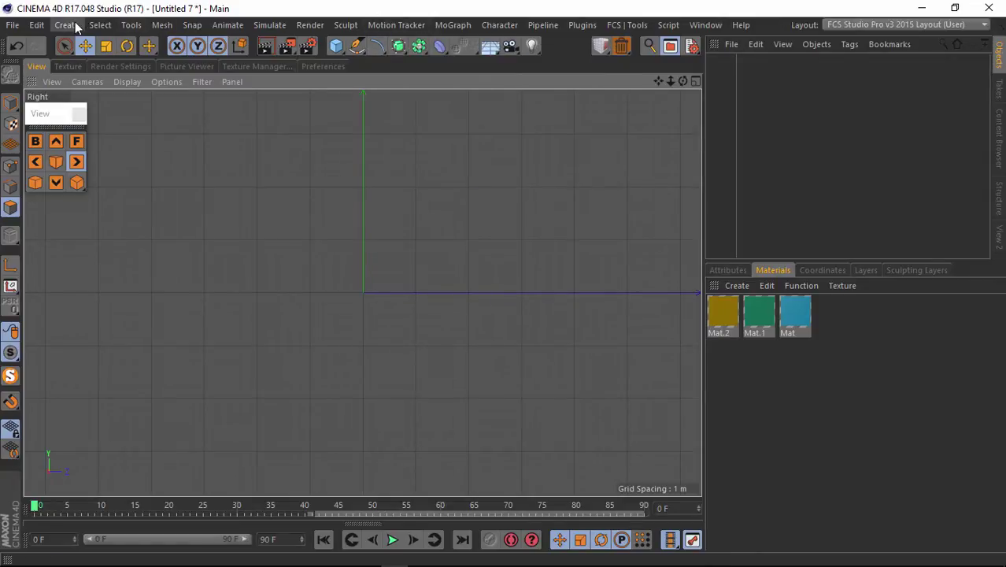
left_click(67, 25)
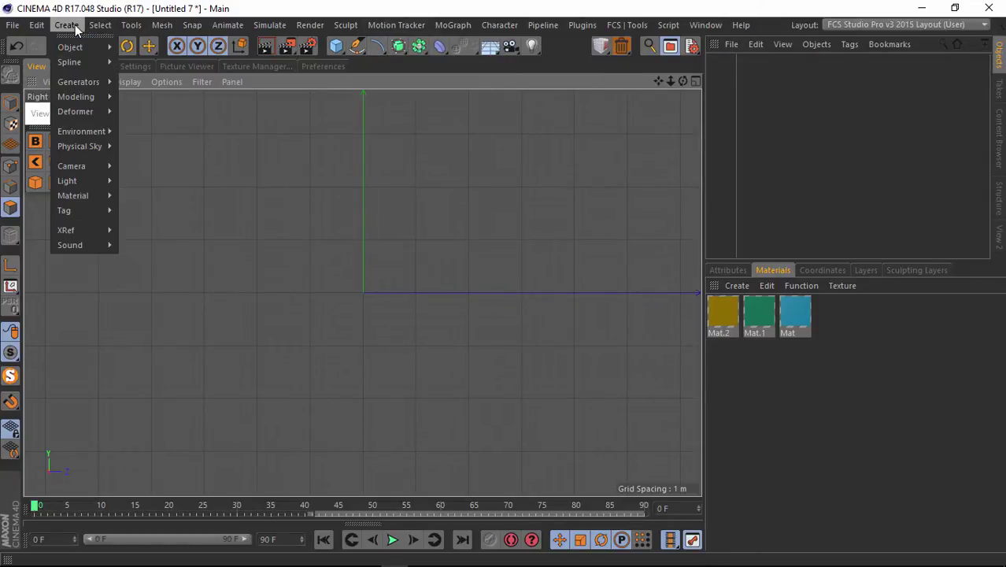
mouse_move(77, 131)
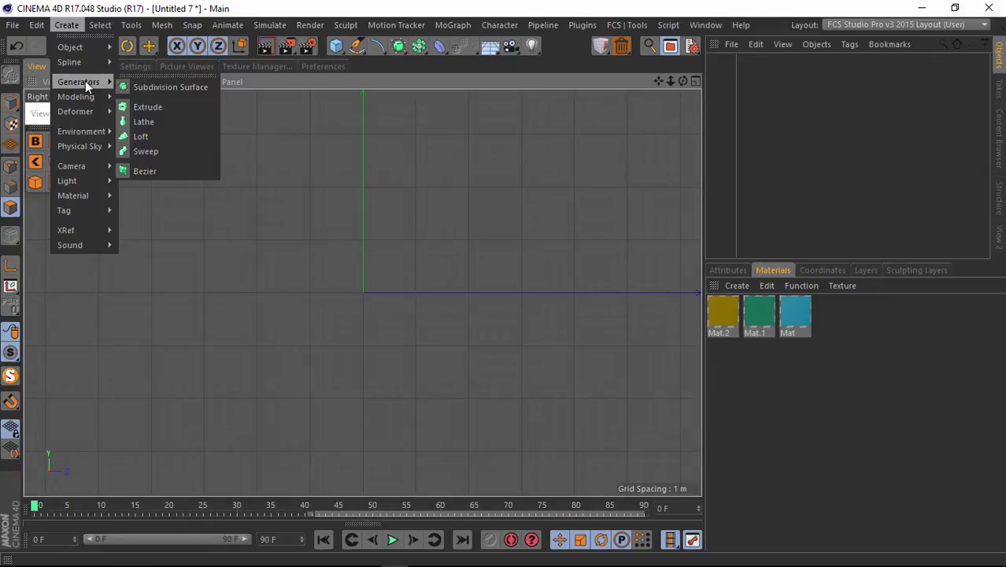
mouse_move(82, 63)
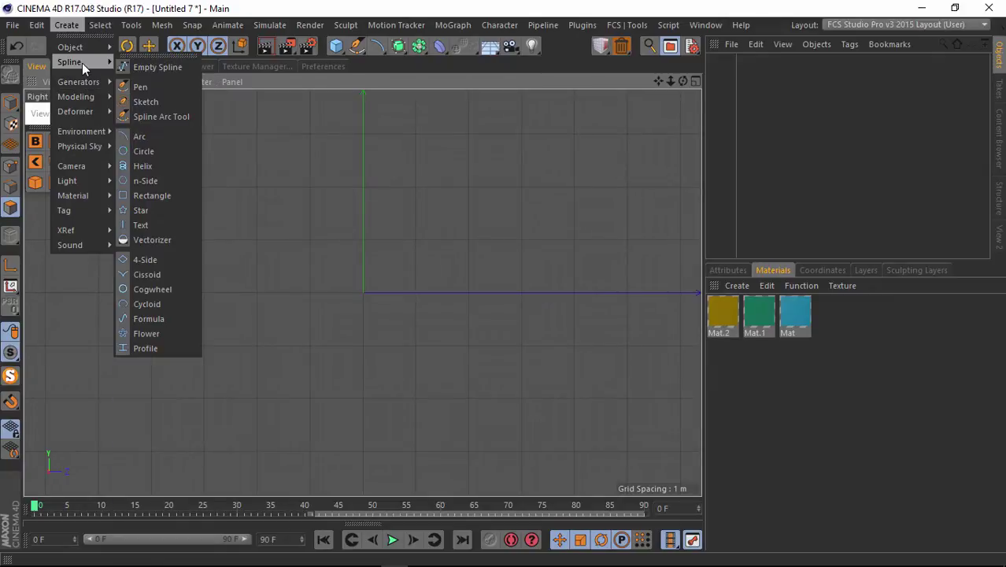
left_click(144, 165)
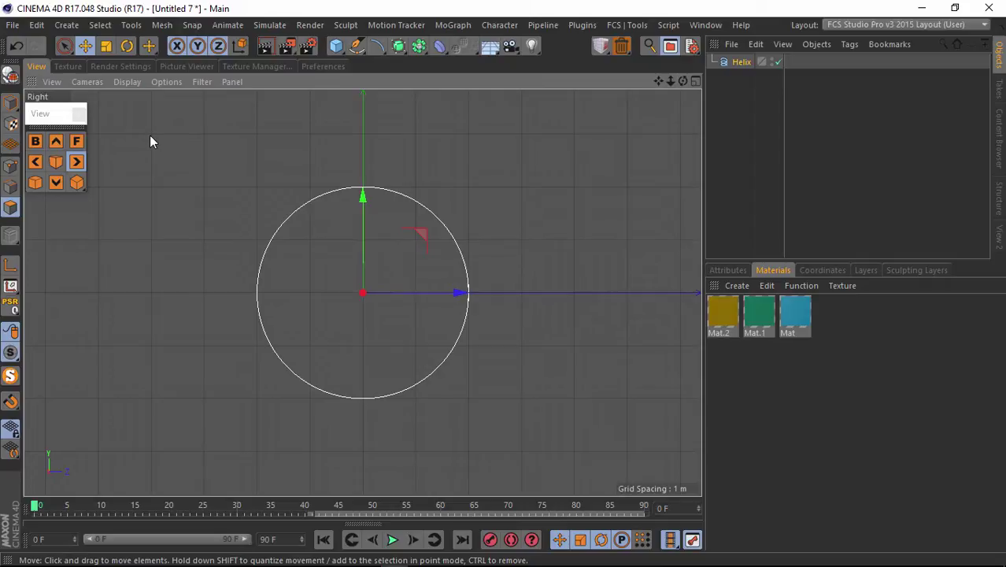
Step: Set the helix's Start Radius to 0 m, End Radius to 1 m and End Angle to 1620°
left_click(720, 272)
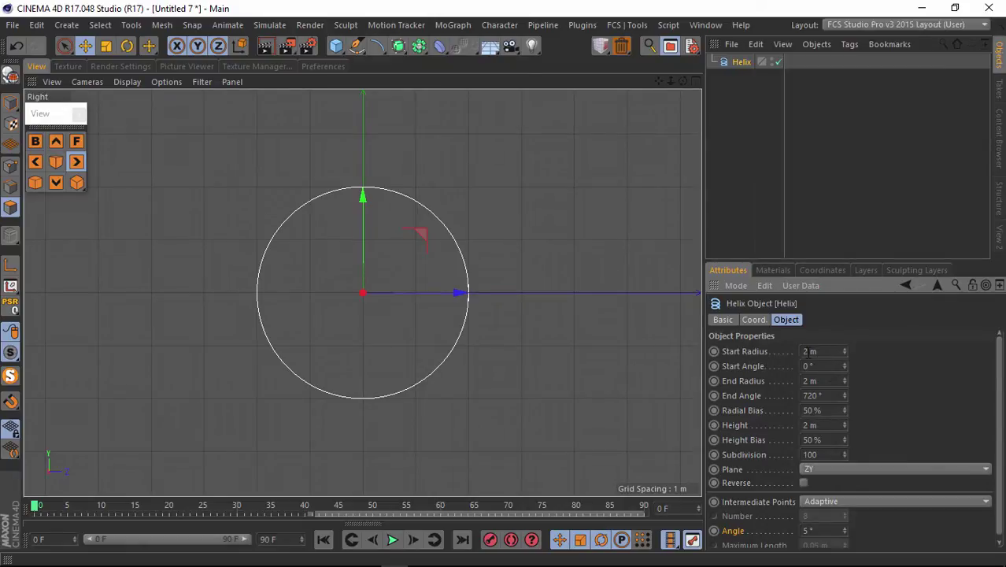
left_click_drag(810, 351, 727, 349)
type("0")
key("Return")
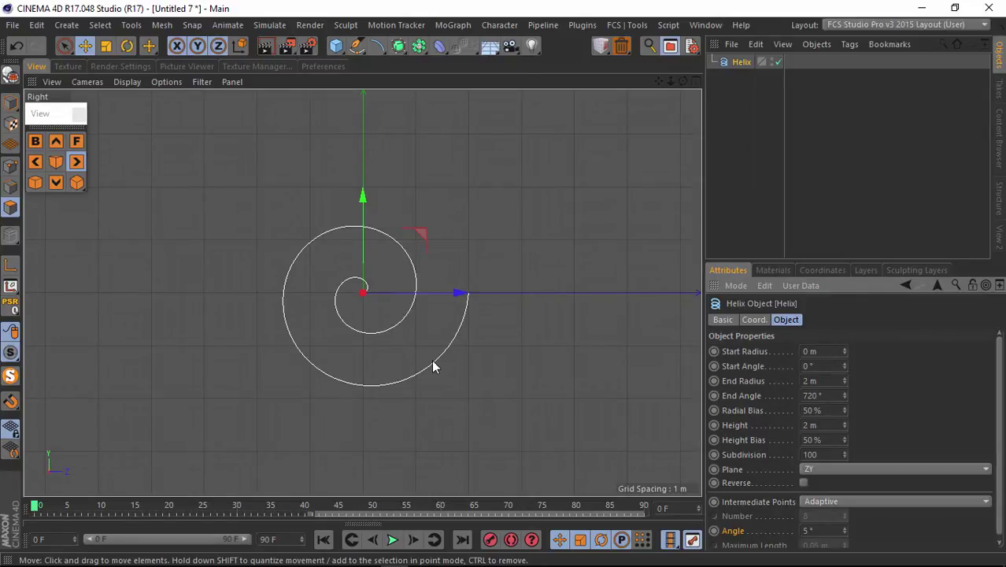
left_click(844, 383)
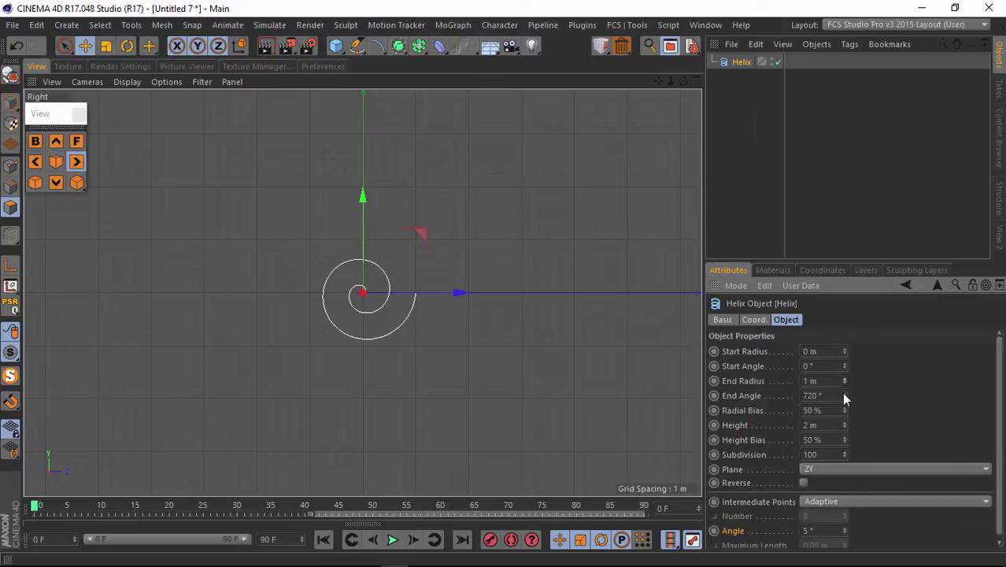
mouse_move(845, 396)
left_mouse_down()
mouse_move(851, 387)
mouse_move(841, 391)
left_mouse_up()
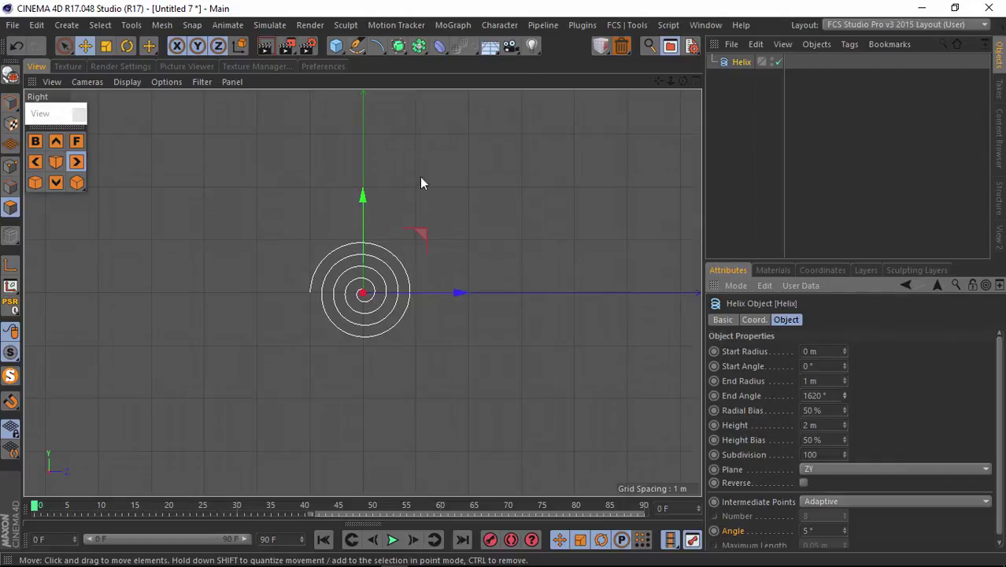
Step: Raise the helix along the Y axis, well above the world origin
left_click_drag(673, 80, 502, 293)
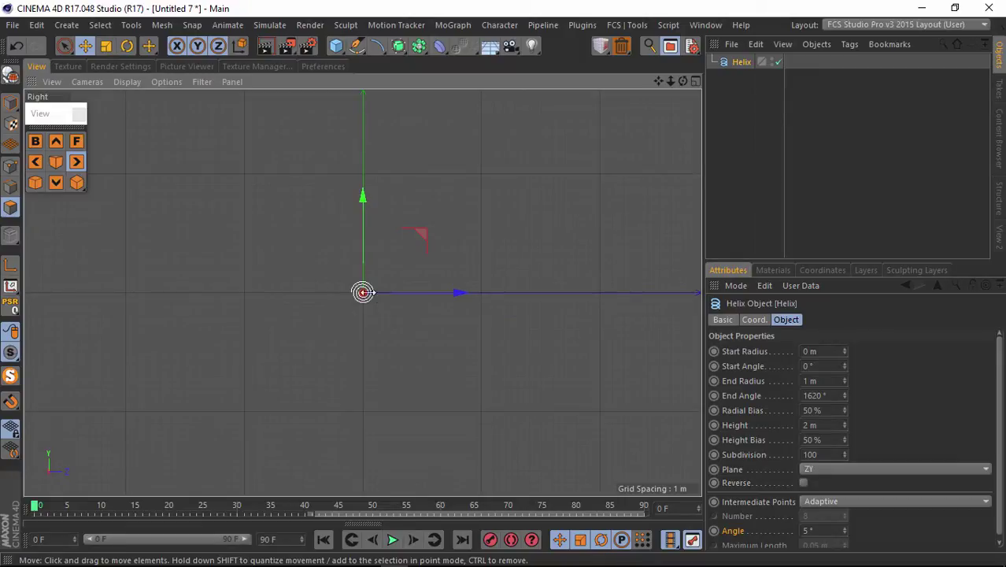
left_click_drag(361, 197, 504, 290)
left_click_drag(658, 82, 503, 283)
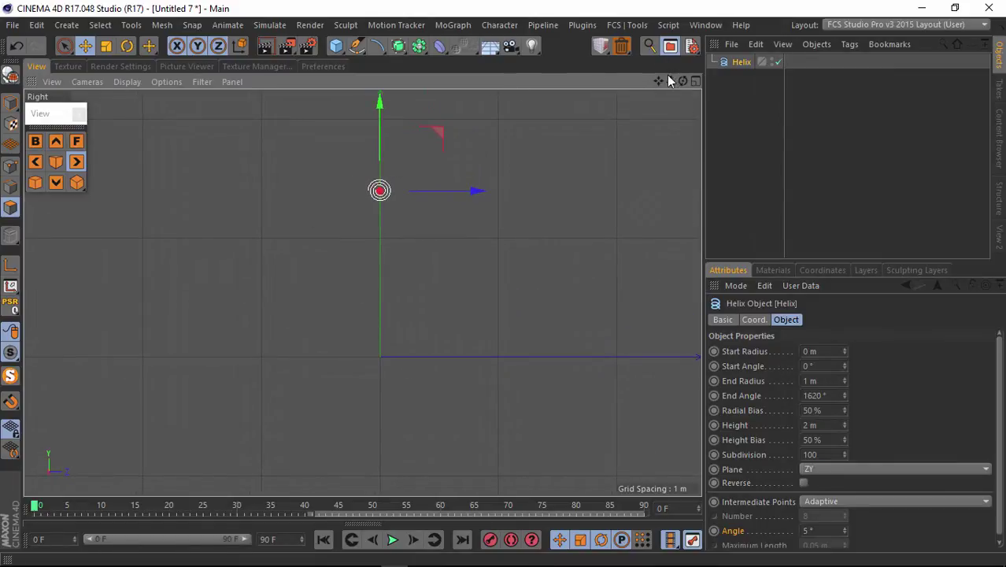
left_click_drag(659, 81, 505, 287)
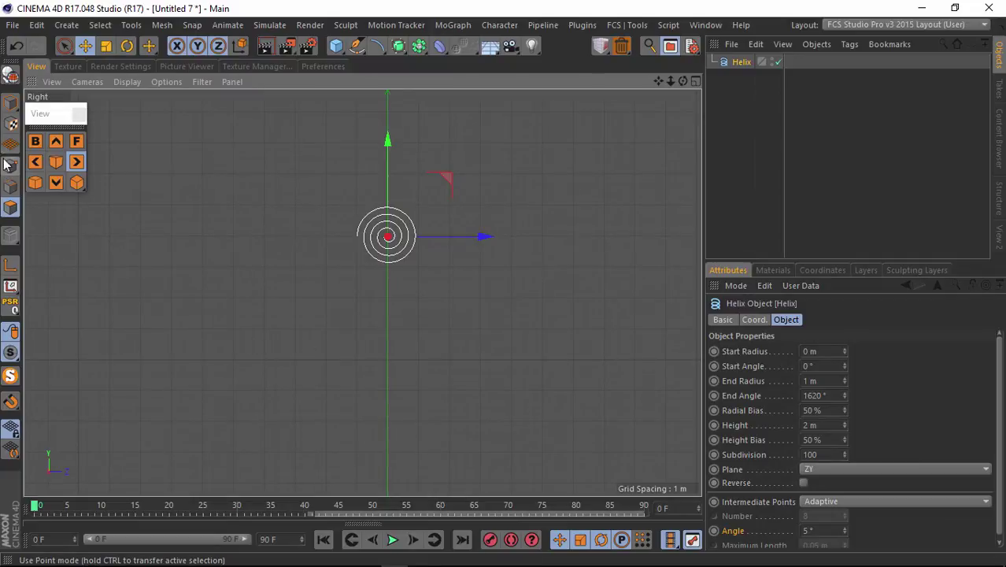
Step: Convert the helix to an editable spline and rename it PATH
left_click(11, 76)
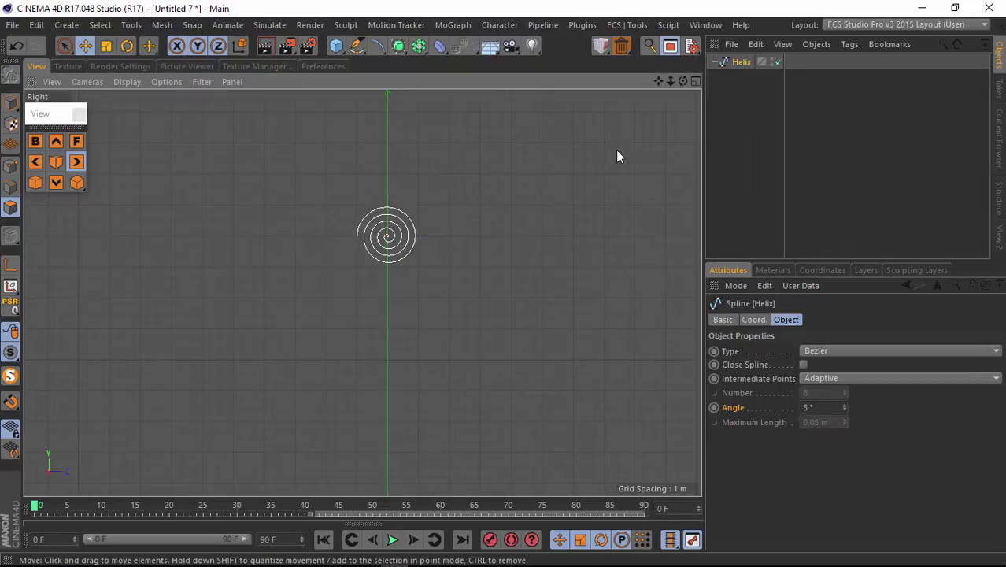
double_click(742, 62)
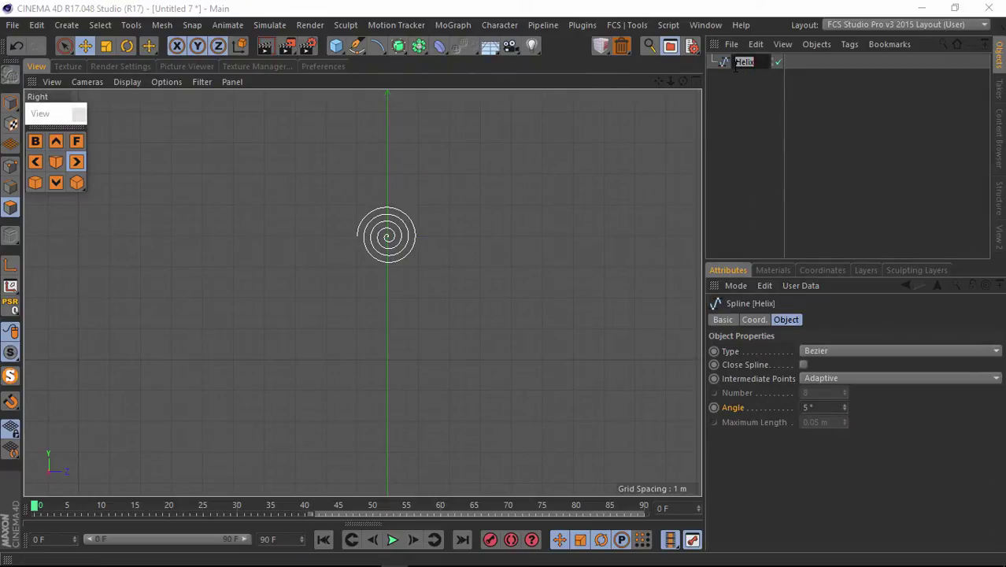
key("Return")
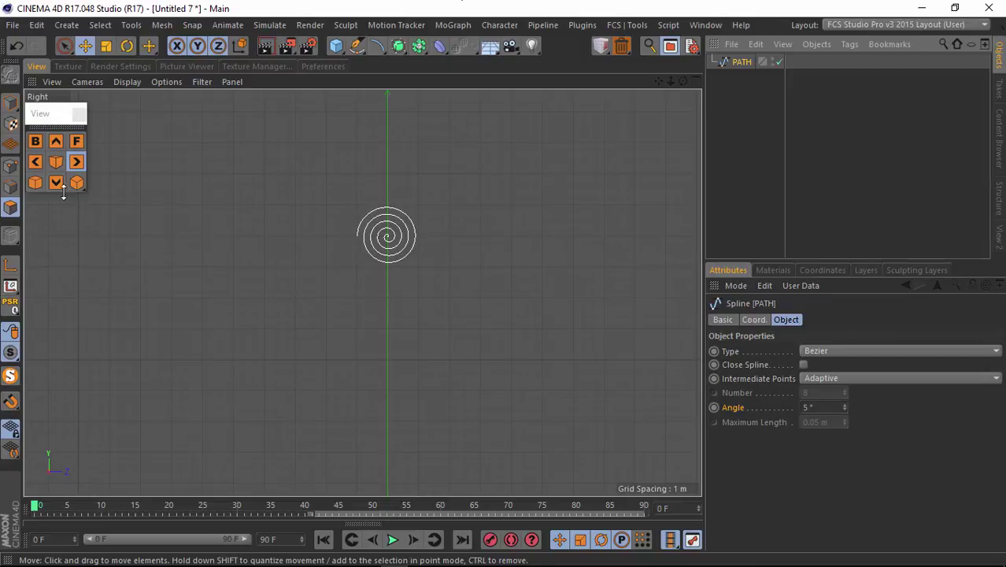
Step: In Point mode, pull the spiral's outer end point straight down along Y to ground level
left_click(12, 167)
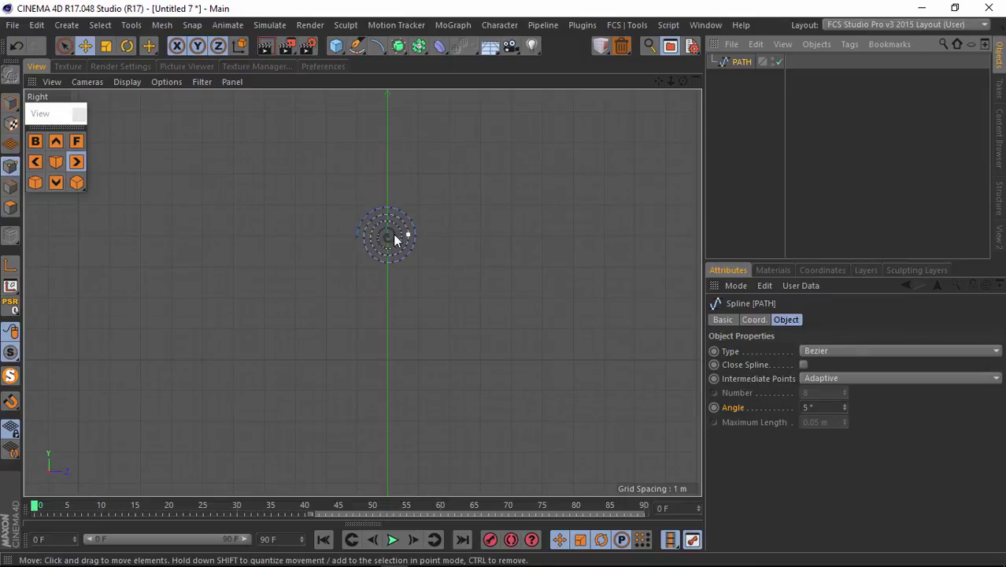
left_click(356, 237)
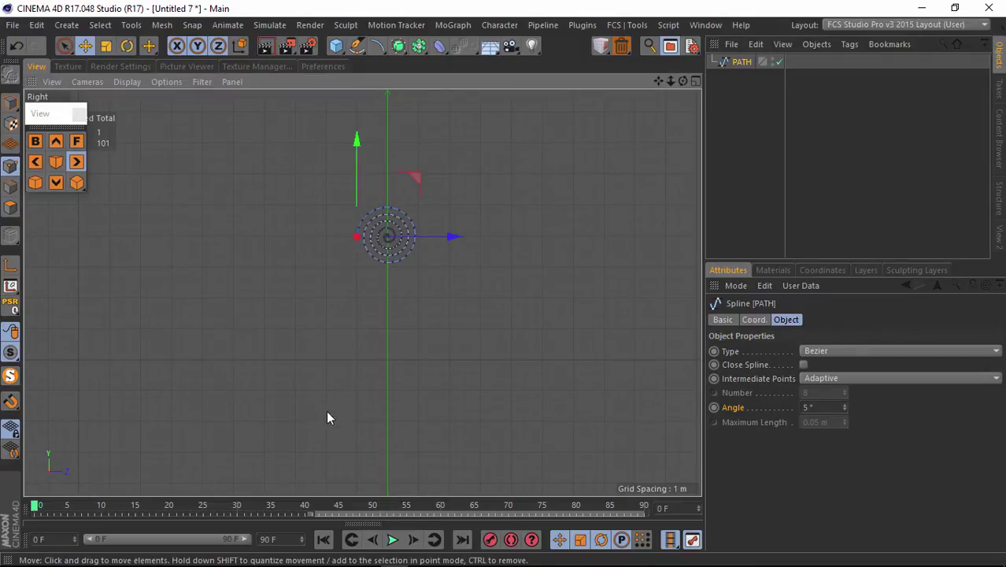
left_click_drag(355, 140, 347, 396)
left_click_drag(659, 81, 503, 281)
left_click_drag(355, 164, 333, 340)
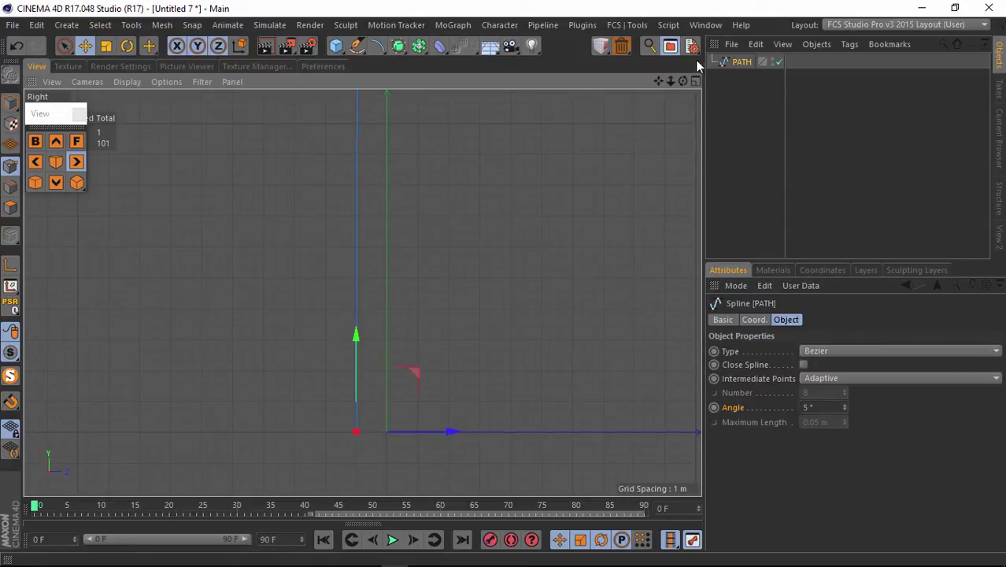
left_click_drag(671, 81, 503, 283)
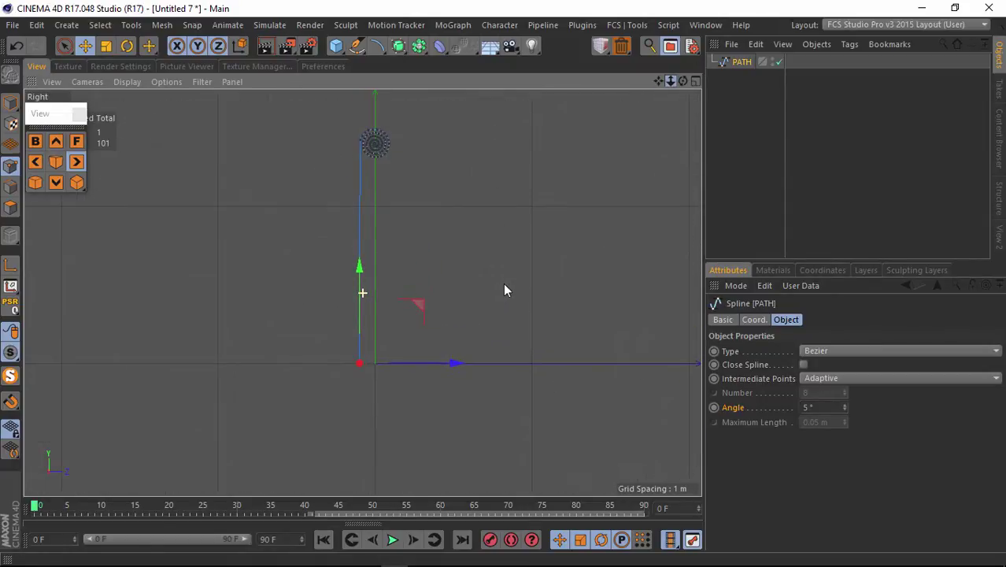
left_click_drag(658, 78, 503, 285)
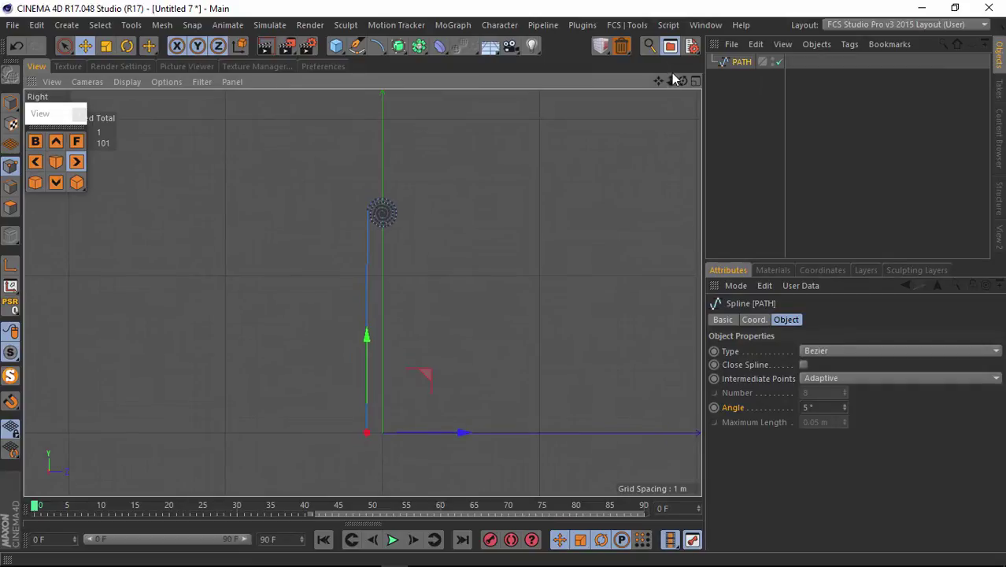
left_click_drag(667, 82, 506, 290)
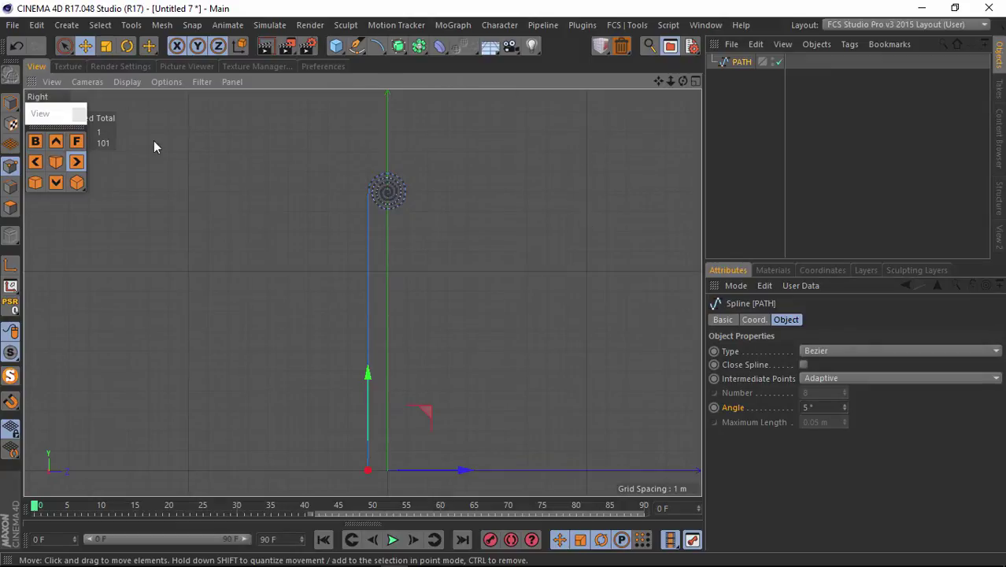
Step: Check the spline in the Perspective view, and undo the end-point move and the renaming
left_click(55, 162)
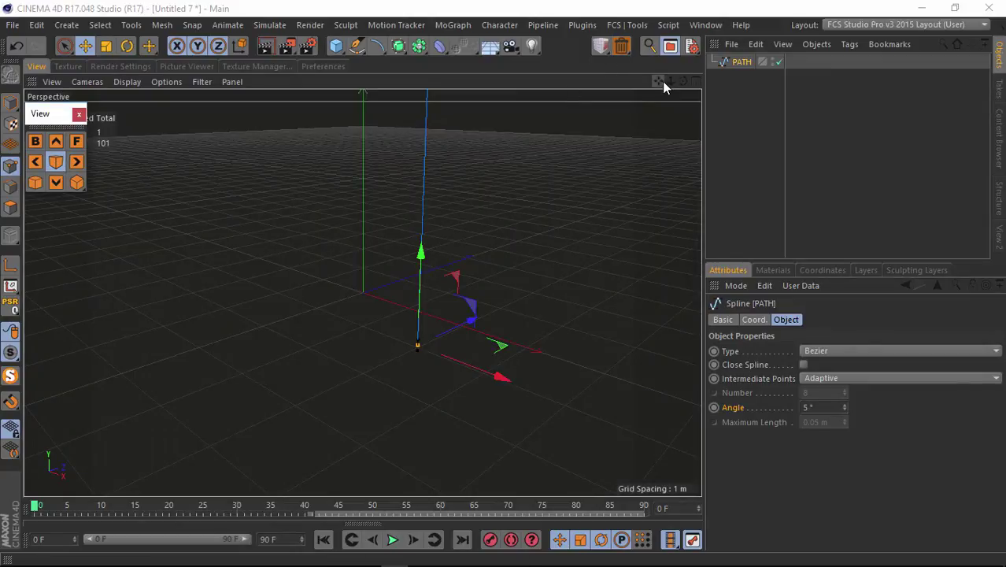
left_click_drag(670, 81, 503, 283)
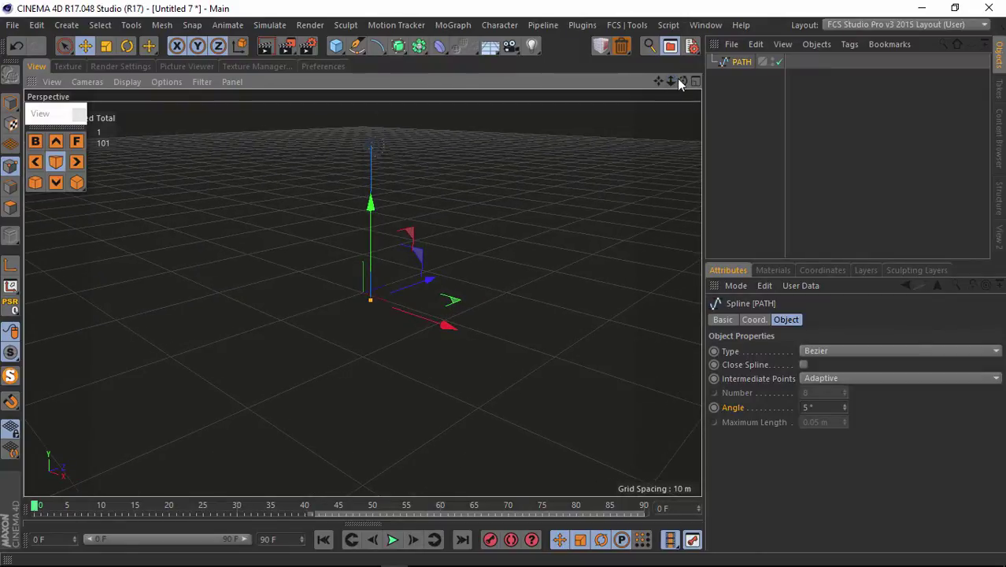
left_click_drag(683, 81, 503, 286)
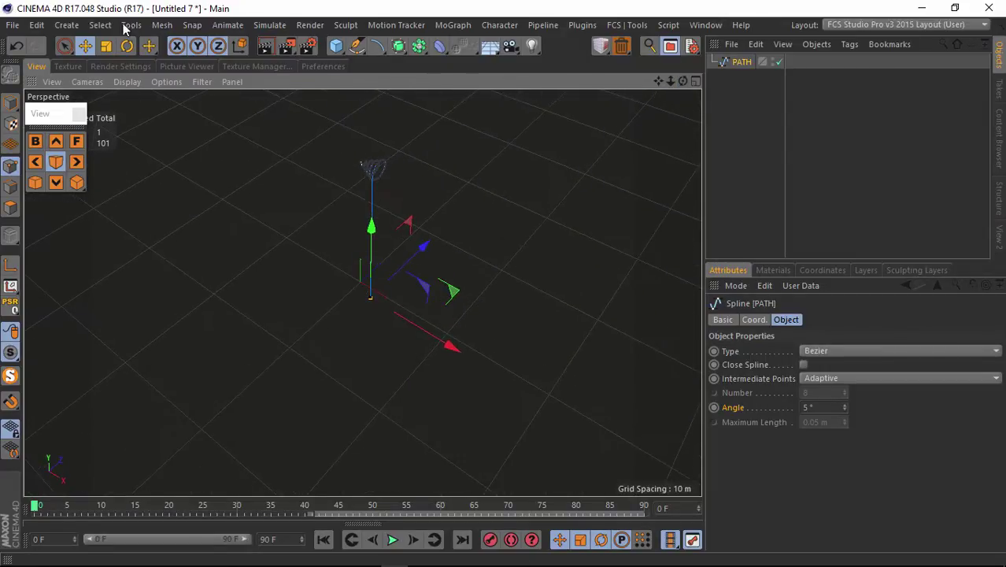
left_click(19, 48)
left_click(19, 48)
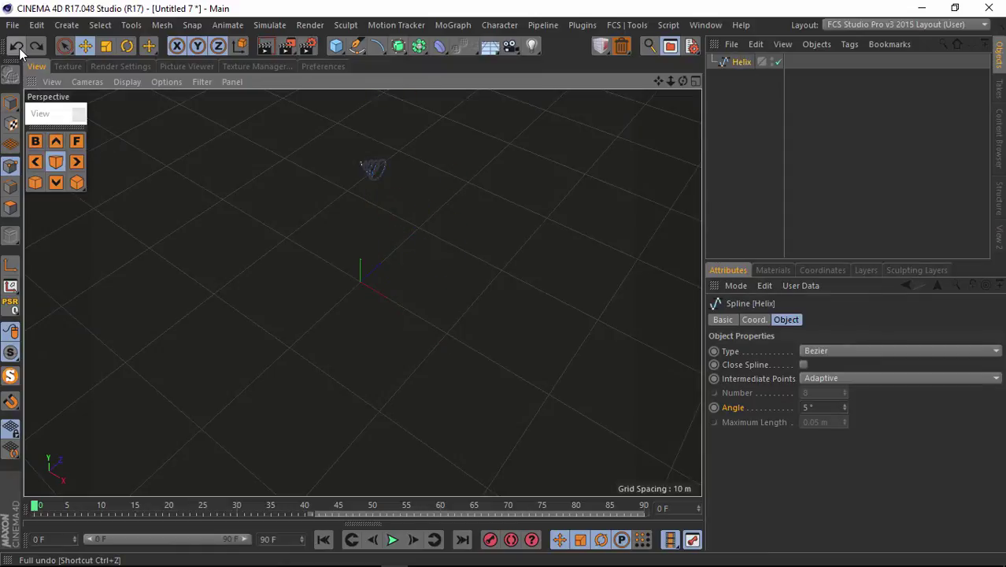
Step: Undo the helix's conversion to an editable spline and set the helix's height to 0 m
left_click(19, 48)
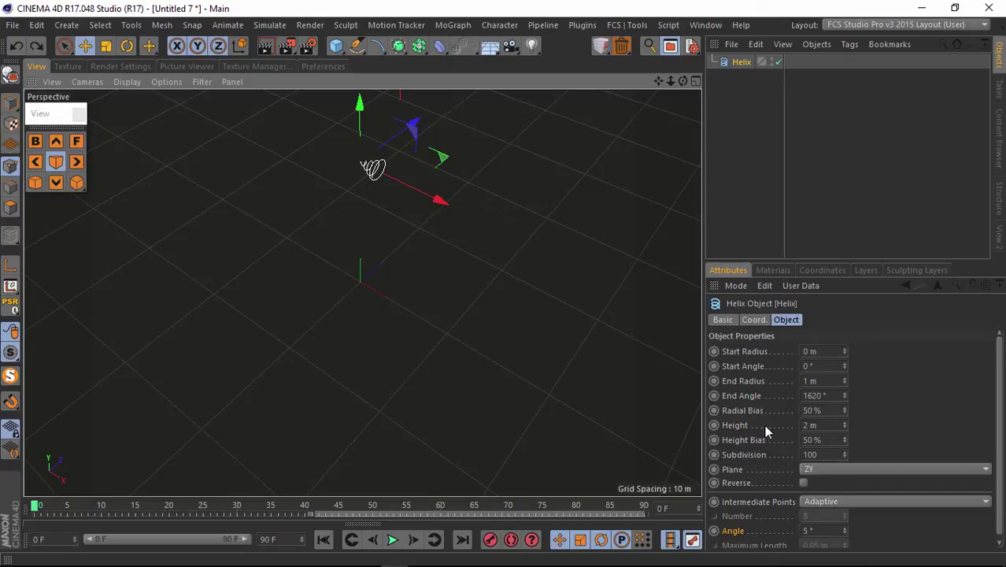
left_click(845, 428)
left_click(845, 428)
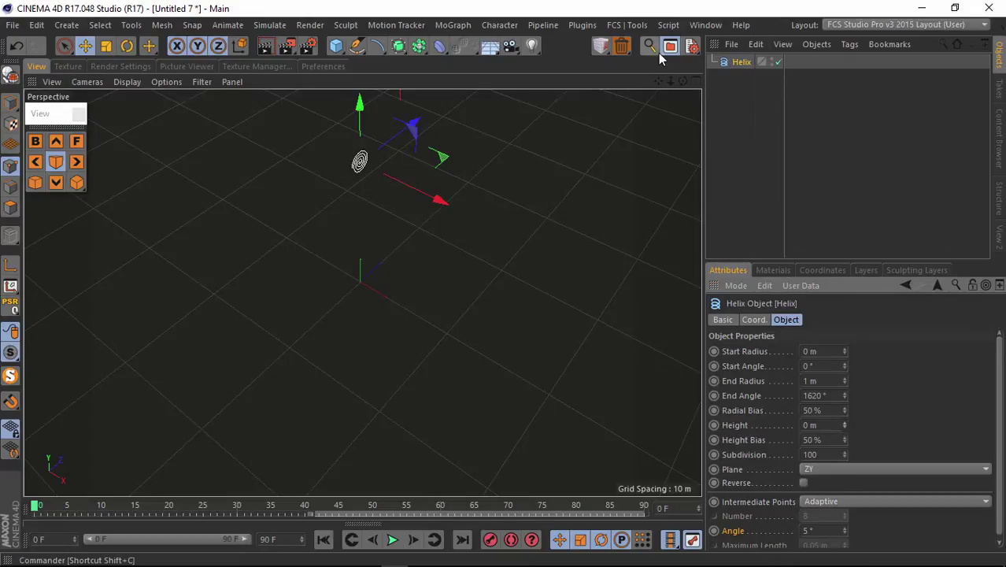
mouse_move(660, 81)
left_mouse_down()
mouse_move(504, 284)
mouse_move(663, 79)
left_mouse_up()
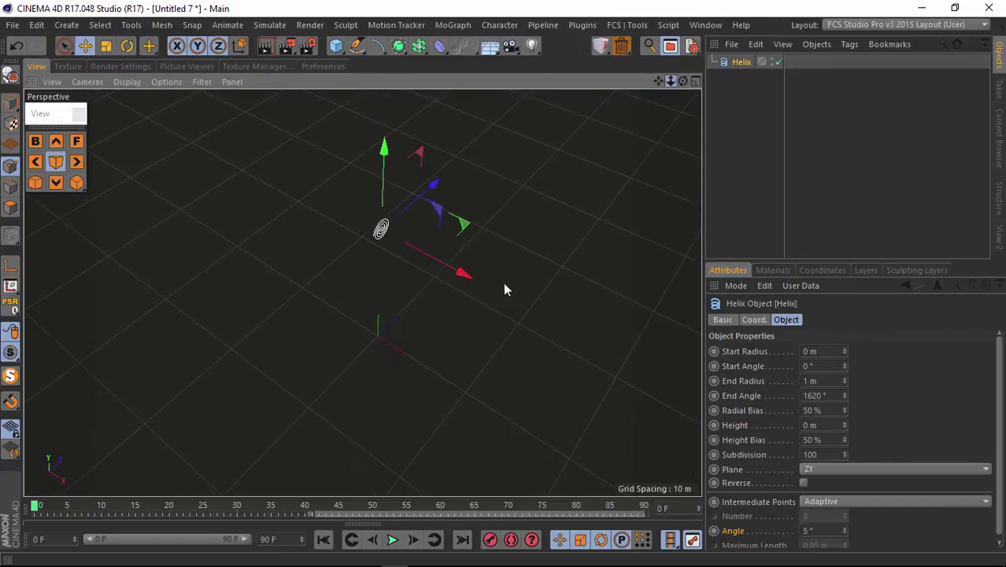
left_click_drag(505, 284, 670, 82)
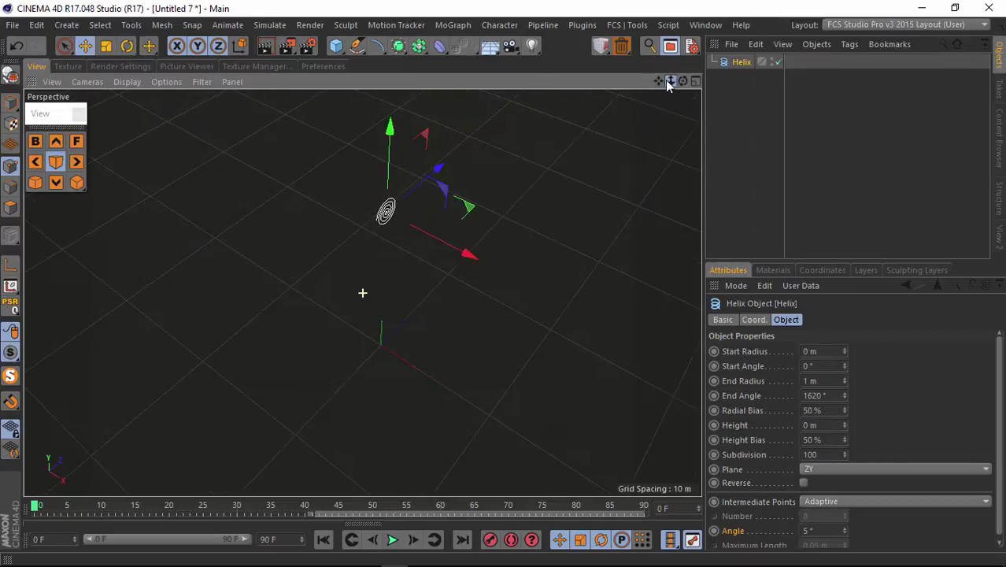
Step: In the Right view, convert the flat helix to an editable spline and pull its outer end point straight down to ground level
left_click(76, 162)
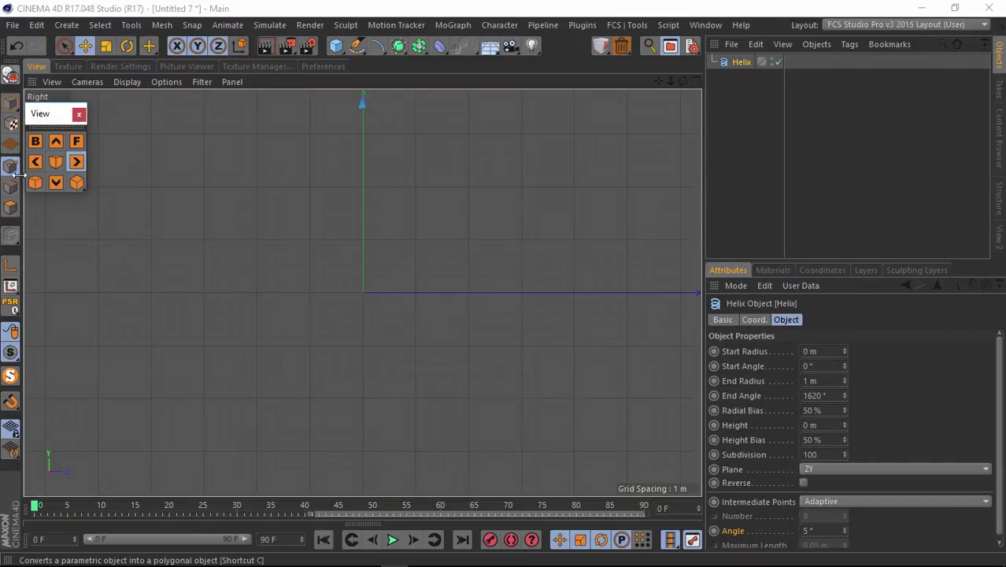
left_click(16, 75)
left_click_drag(659, 82, 380, 186)
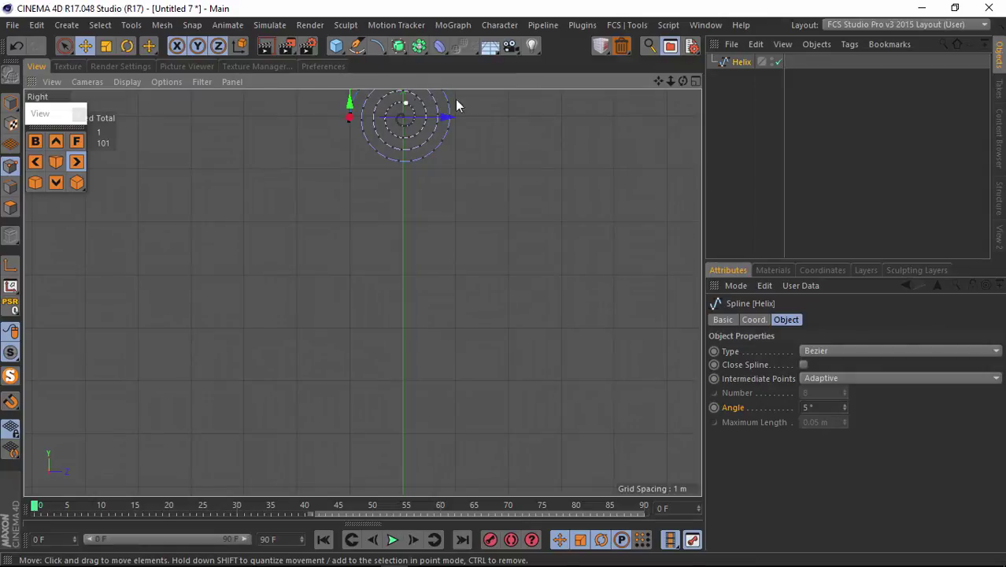
left_click_drag(670, 81, 504, 280)
left_click_drag(360, 168, 334, 319)
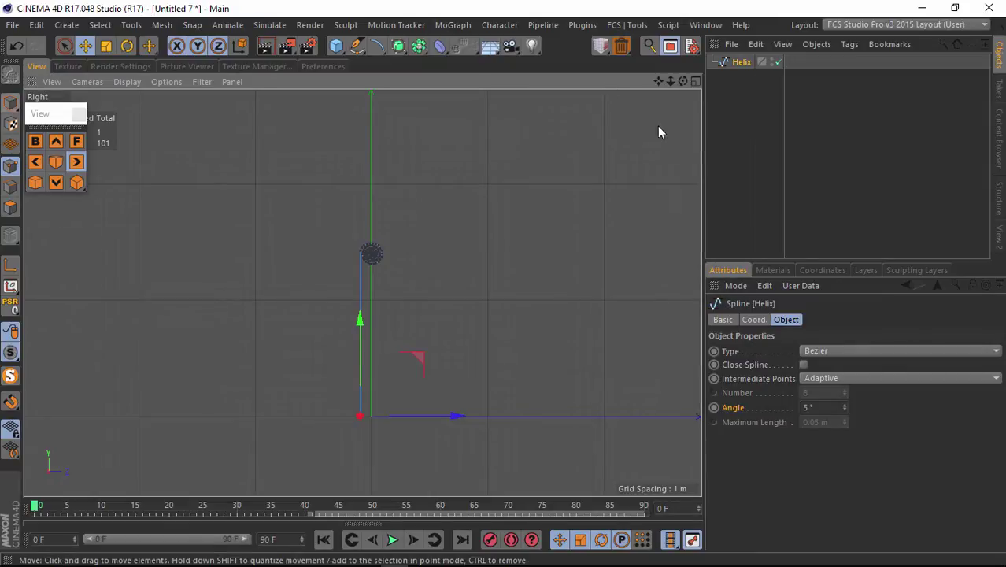
Step: Return to the Perspective view and add a Plane primitive at the world origin
left_click(56, 161)
left_click_drag(671, 81, 507, 286)
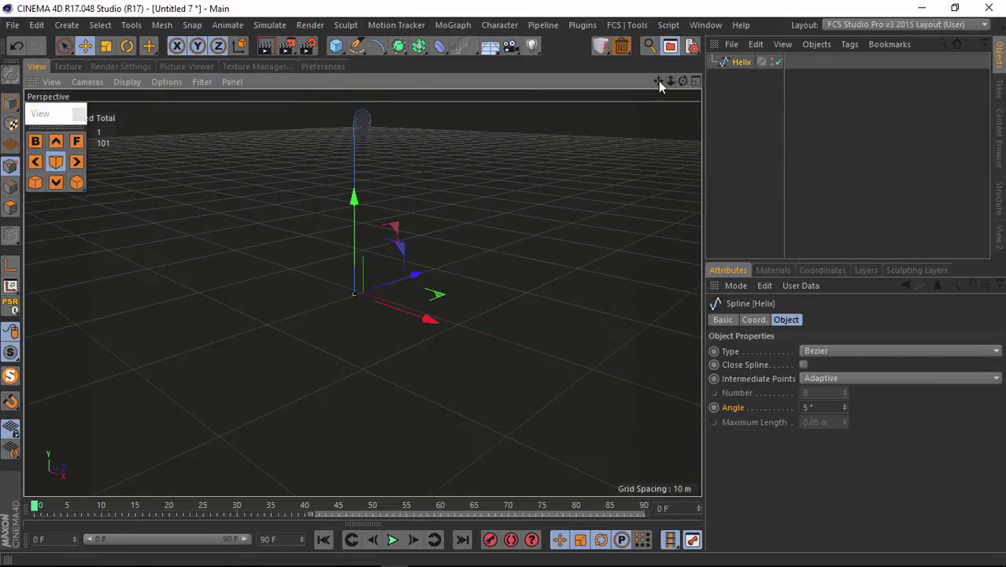
left_click_drag(659, 80, 506, 290)
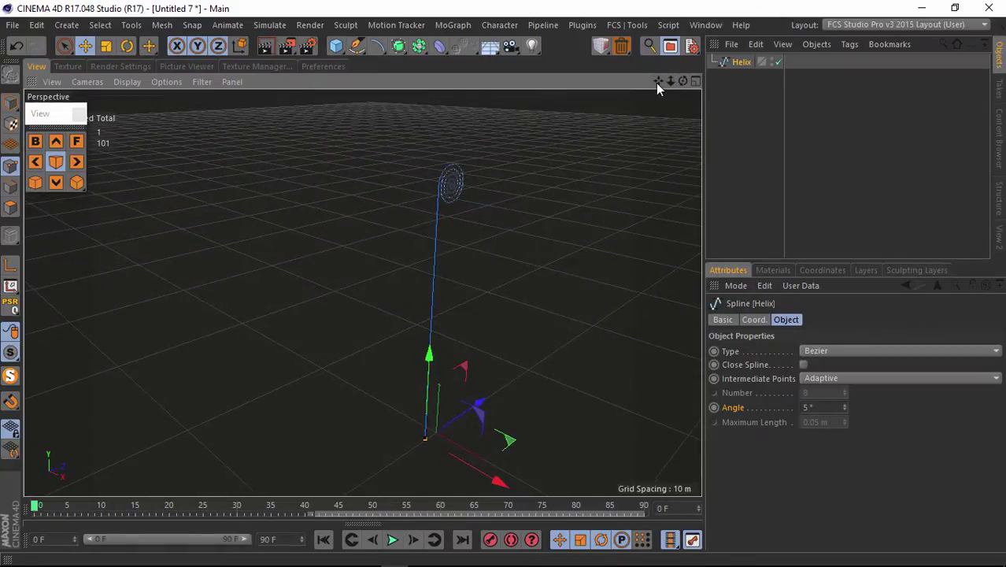
left_click_drag(656, 83, 505, 290)
left_click(337, 46)
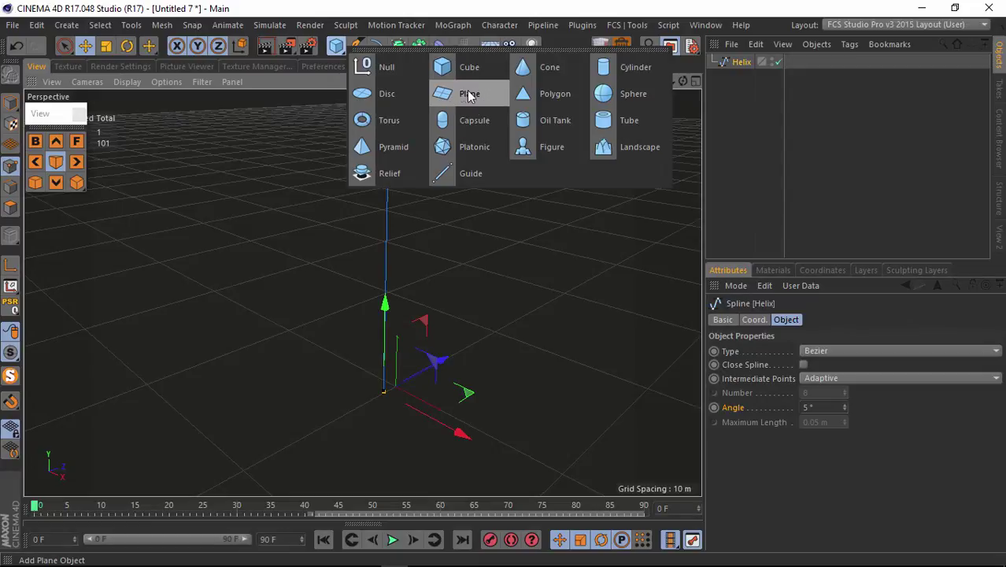
left_click(483, 93)
Step: Set the plane's orientation to +Z so that it stands upright
left_click(66, 24)
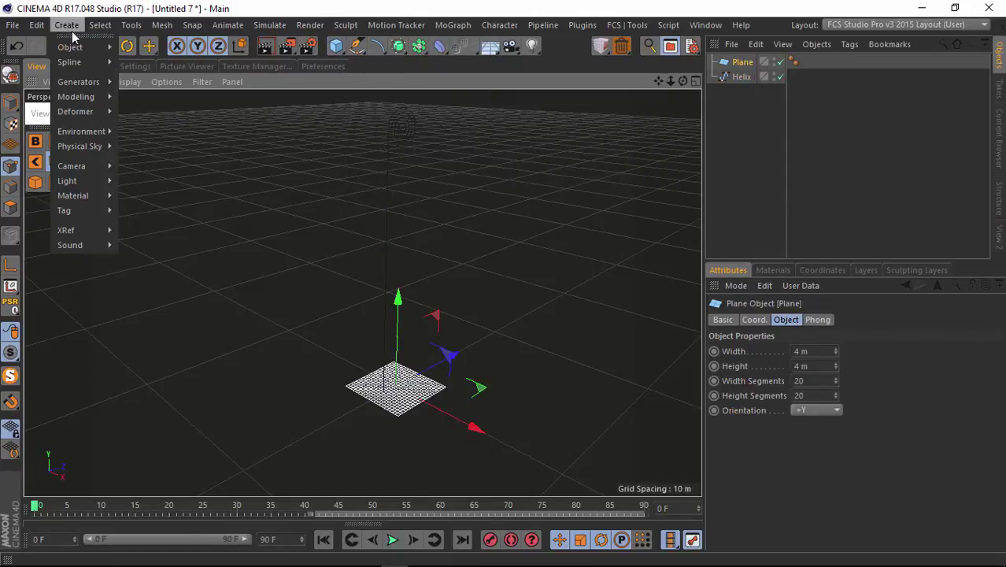
mouse_move(69, 51)
left_click(722, 106)
left_click(740, 62)
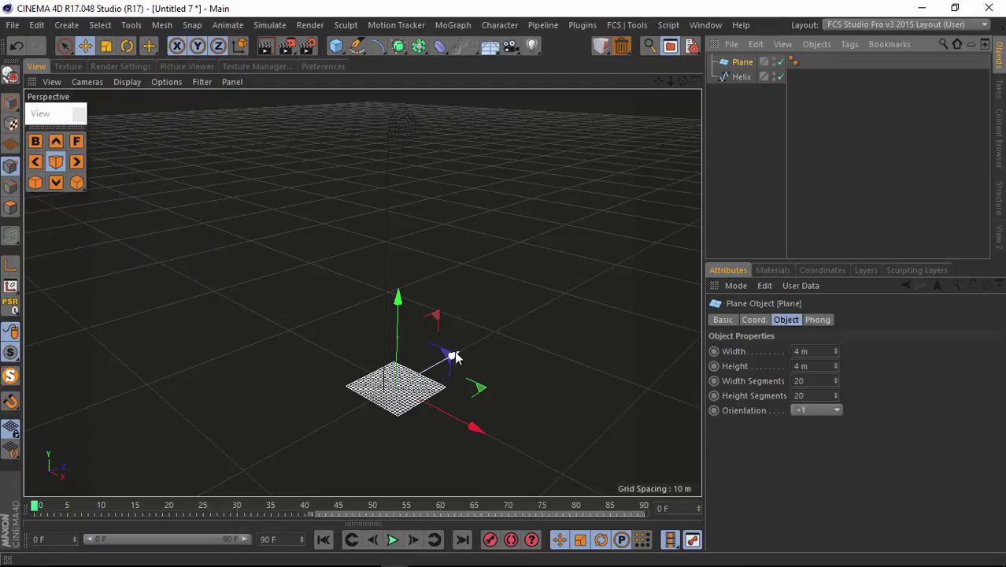
mouse_move(456, 352)
left_mouse_down()
mouse_move(441, 367)
mouse_move(448, 358)
left_mouse_up()
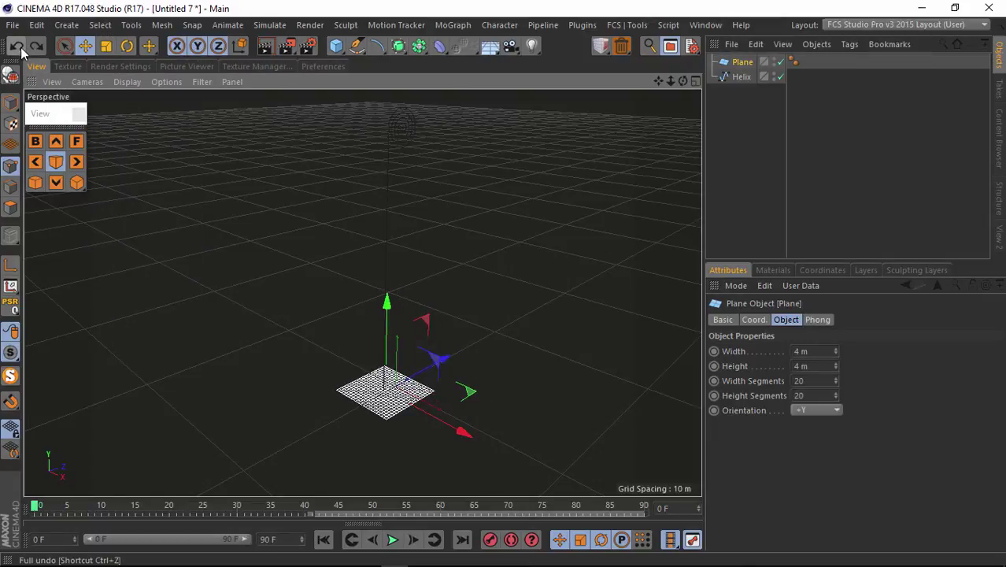
left_click(16, 46)
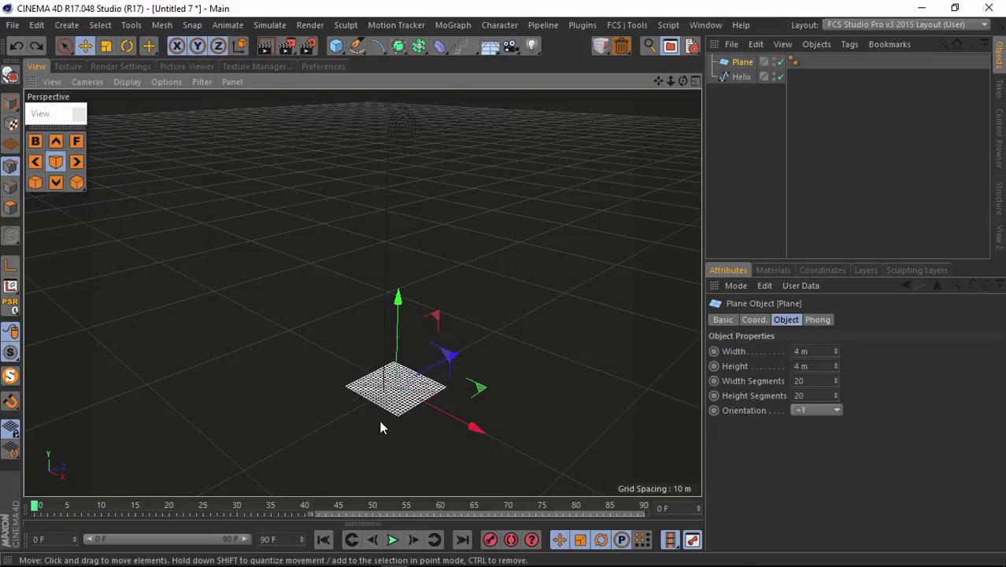
left_click(836, 411)
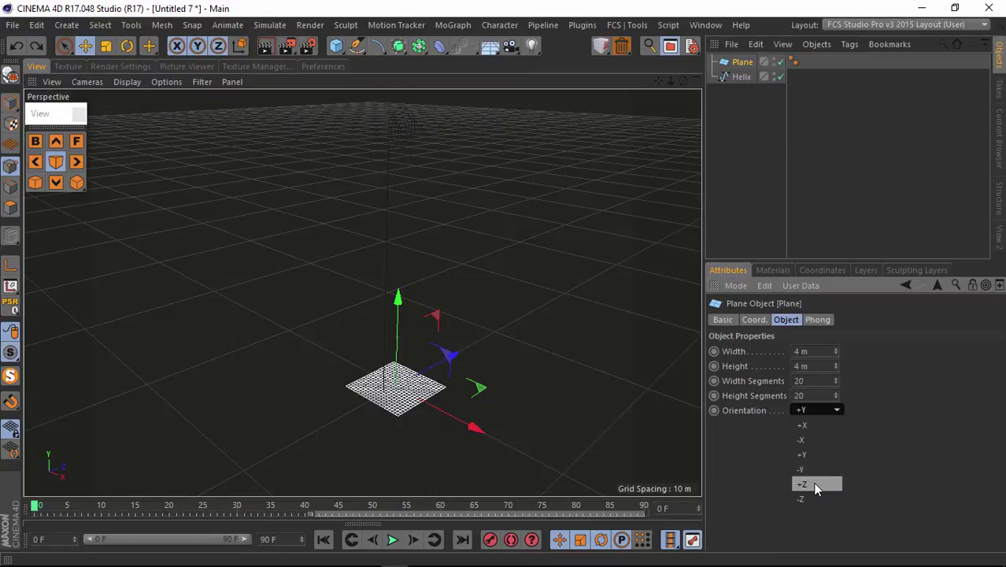
left_click(815, 485)
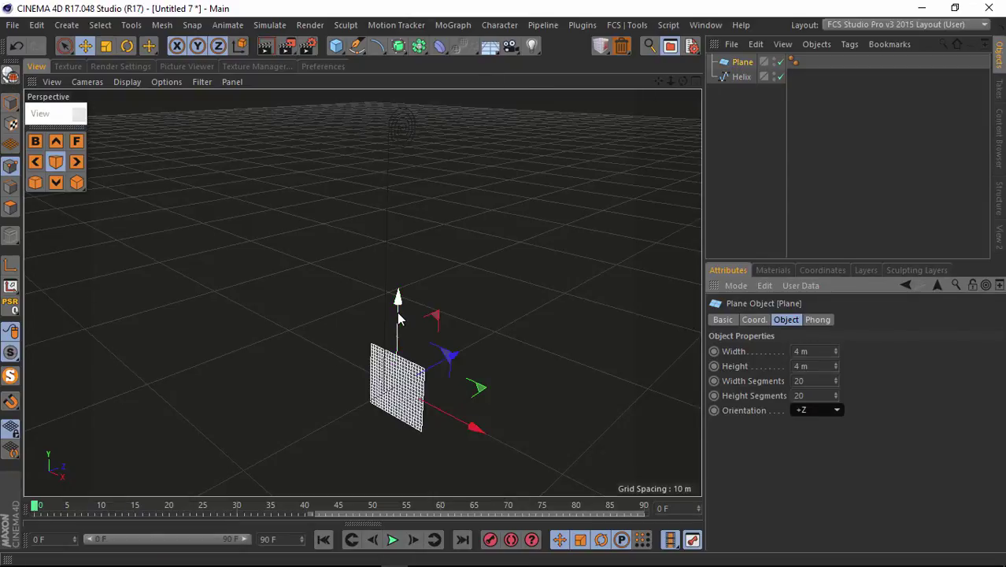
Step: In Model mode, raise the plane along Y to near the spiral and shift it along Z onto the spline's straight section
left_click(9, 104)
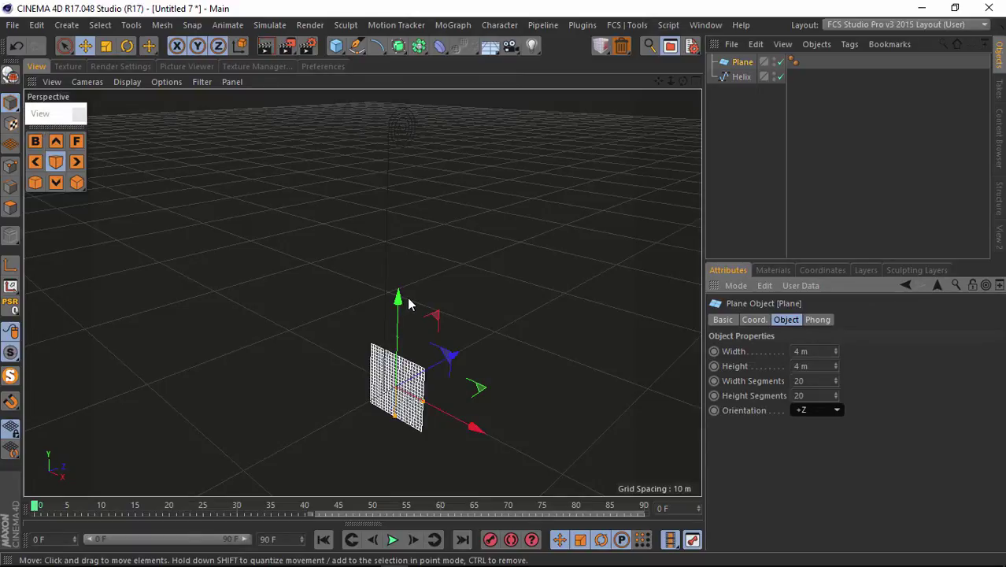
left_click_drag(399, 299, 503, 283)
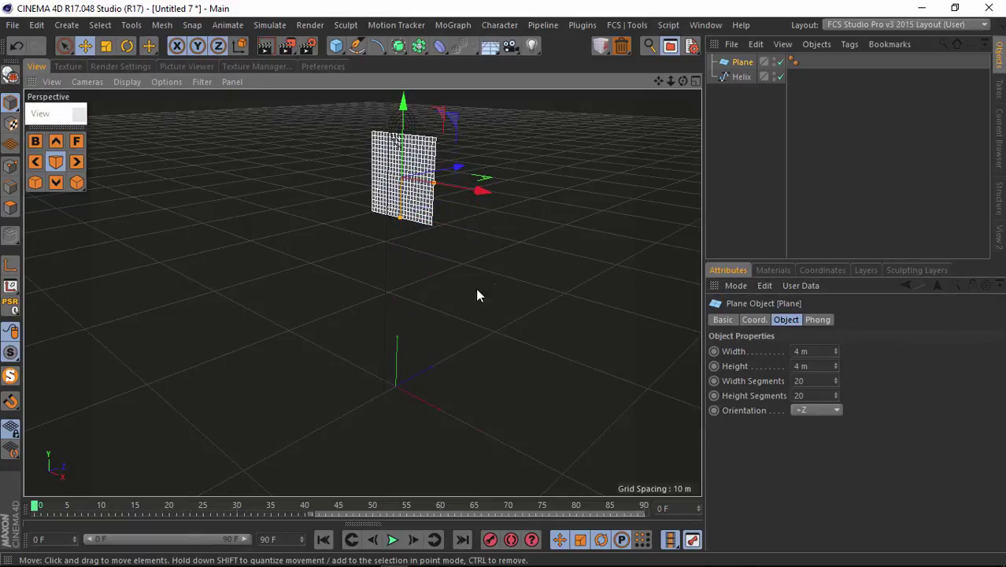
left_click_drag(458, 169, 446, 171)
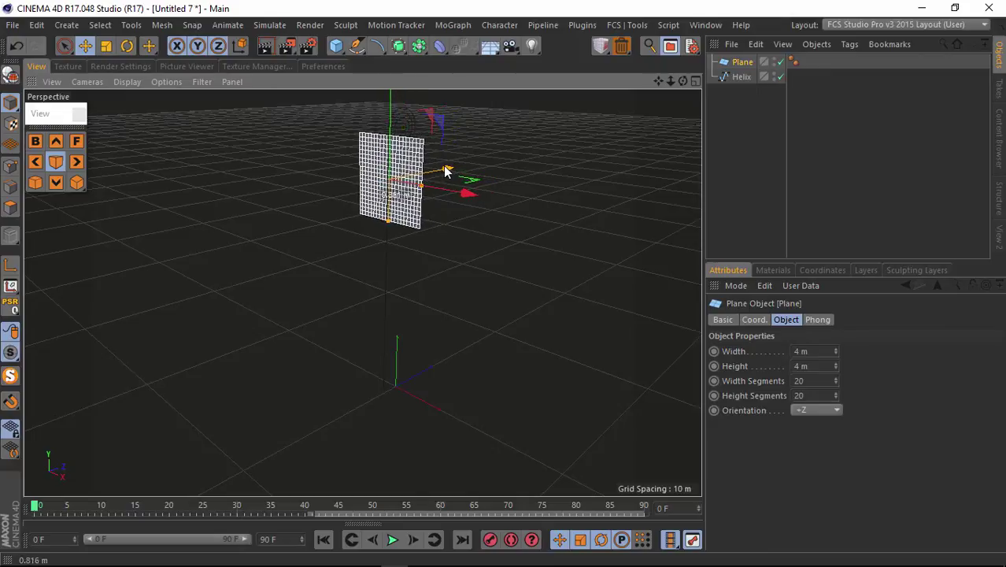
Step: Enlarge the plane to about 14.2 m wide and 13.1 m high, and lower it along Y to hang from the spiral to the ground
left_click_drag(385, 221, 387, 294)
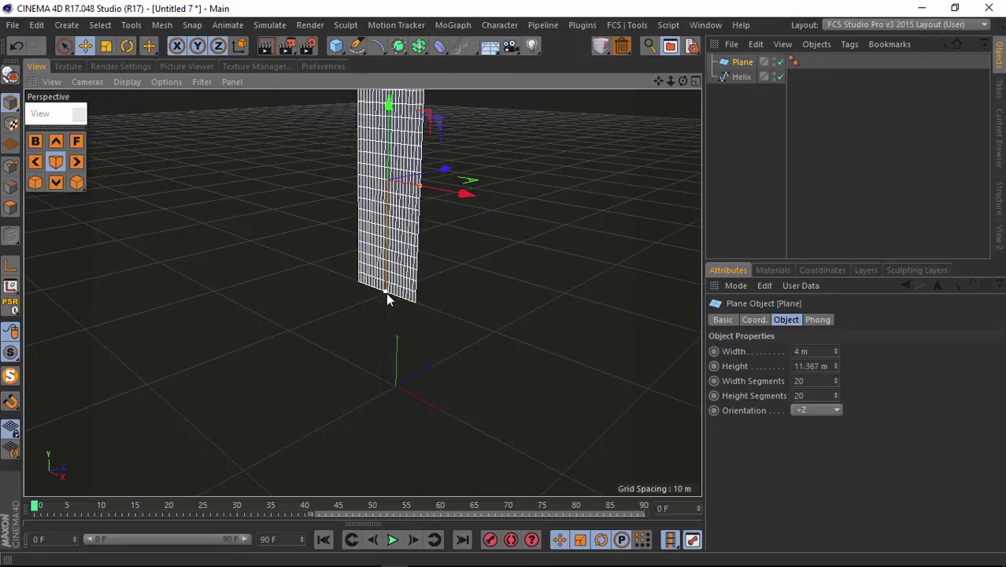
left_click_drag(419, 187, 443, 189)
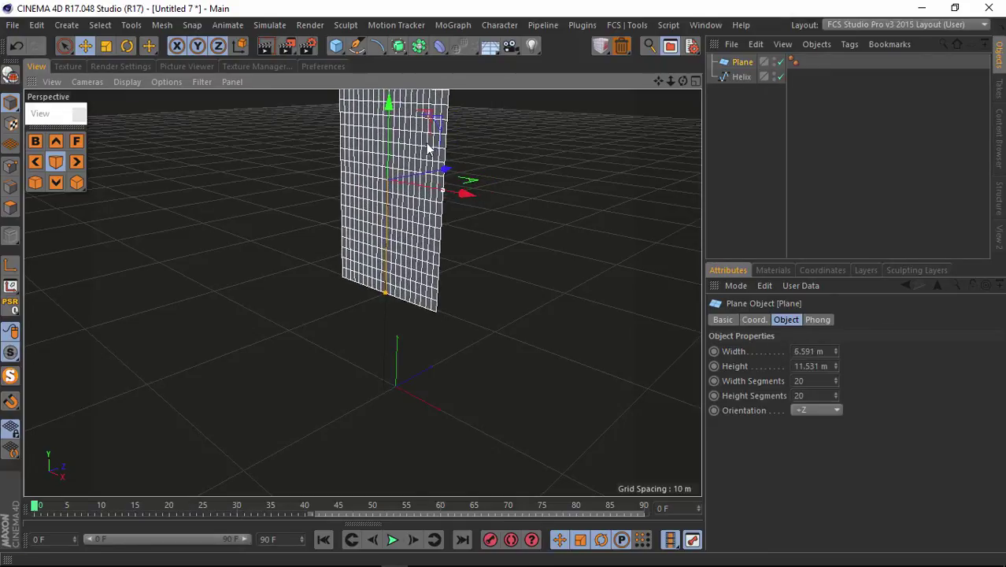
left_click_drag(387, 101, 382, 221)
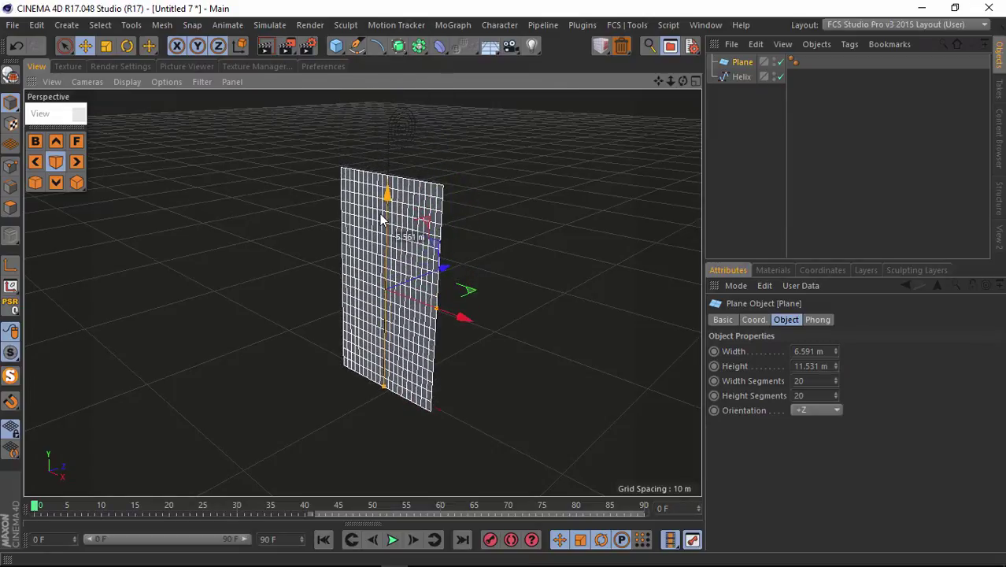
left_click_drag(382, 389, 381, 399)
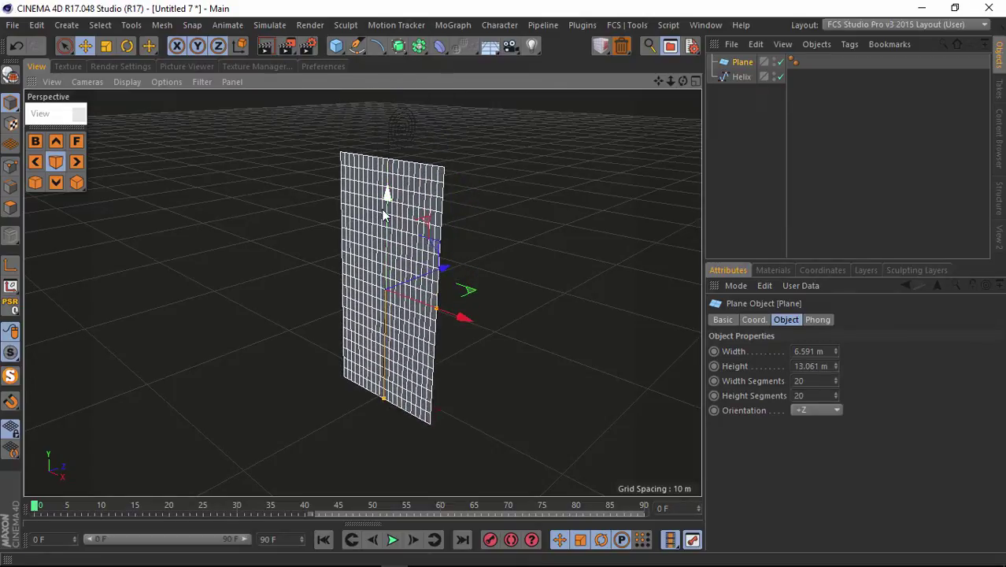
left_click_drag(383, 215, 384, 192)
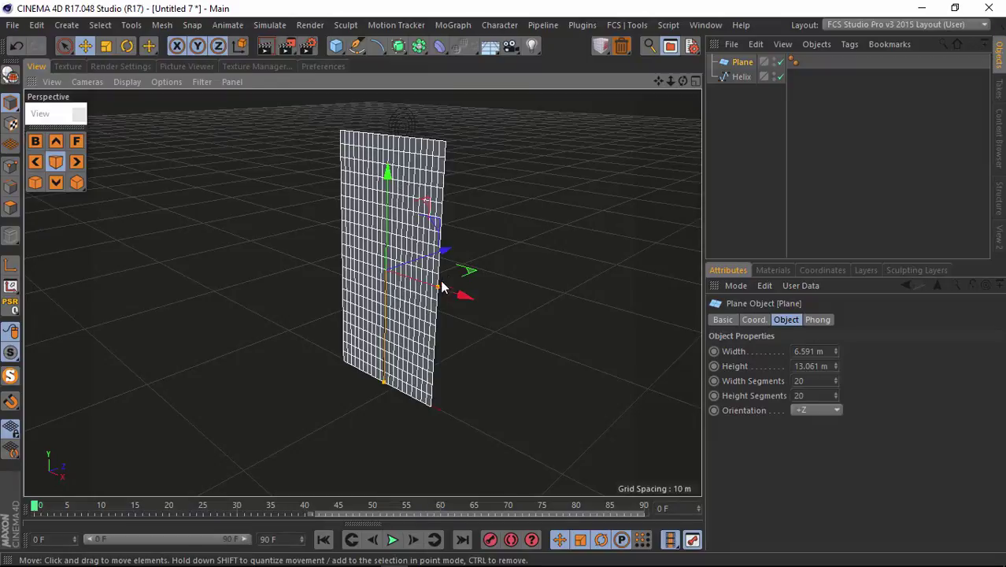
left_click_drag(439, 286, 510, 312)
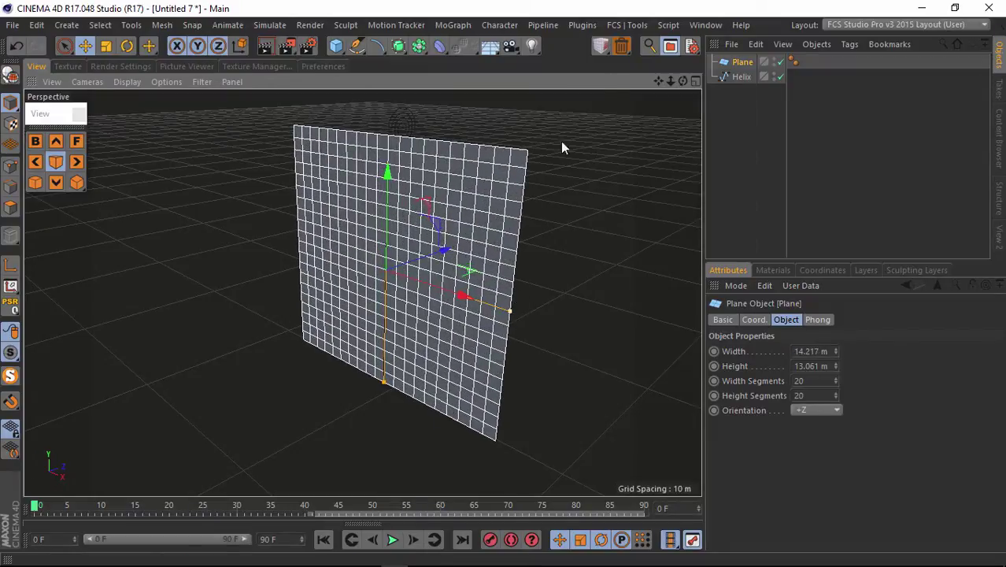
Step: Give the plane 40 height segments and 1 width segment to form horizontal slats
left_click_drag(683, 81, 506, 287)
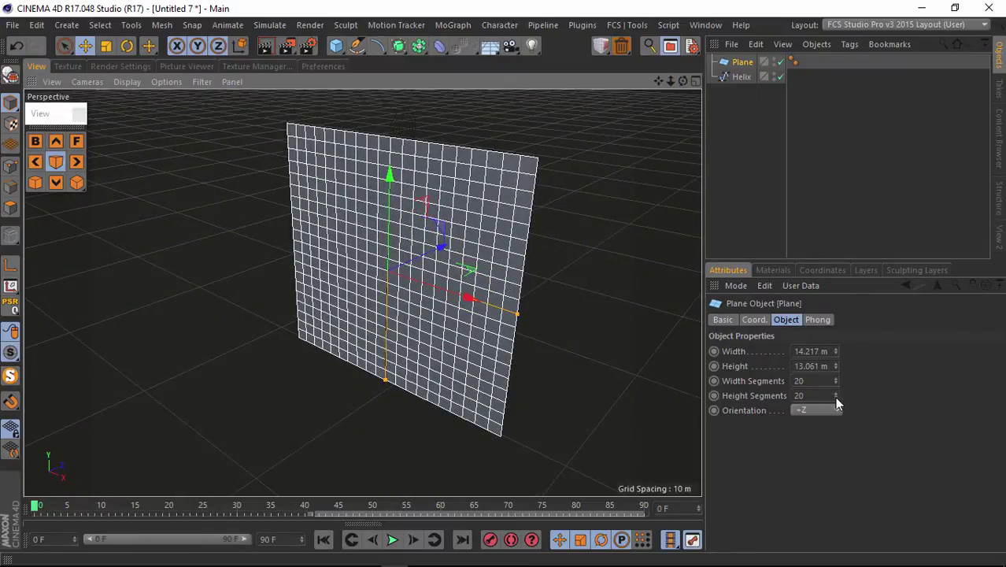
left_click_drag(836, 397, 835, 400)
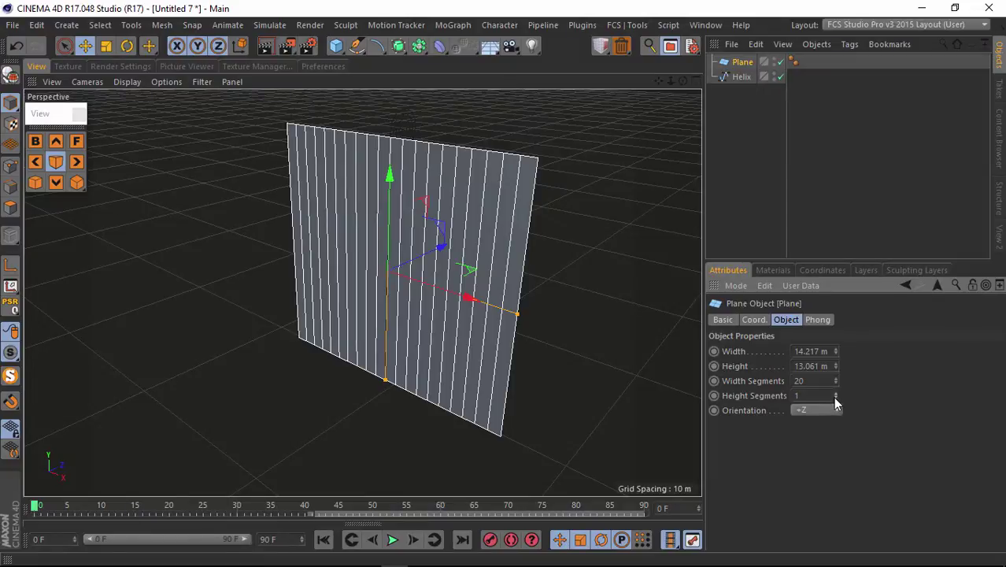
left_click_drag(834, 397, 834, 396)
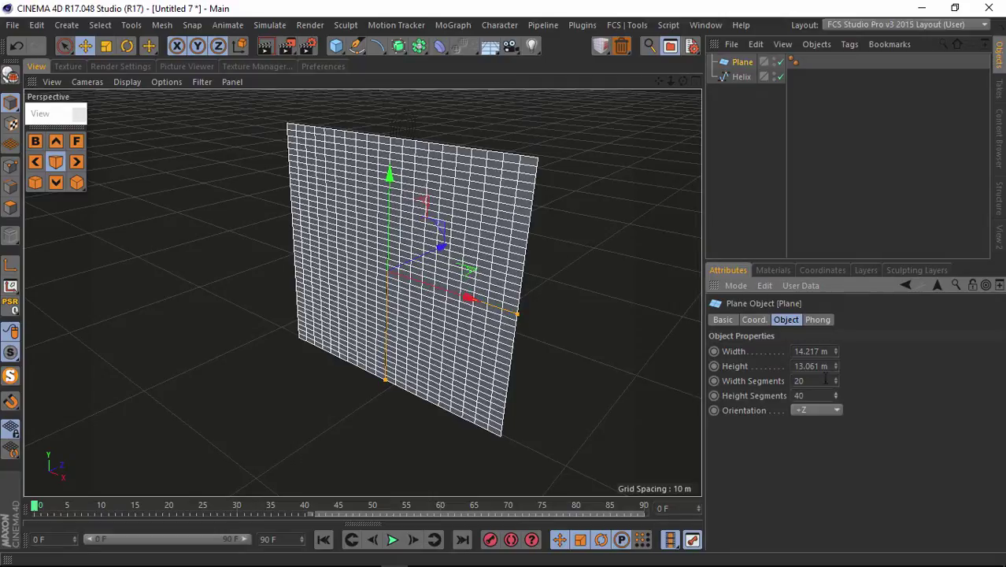
left_click_drag(834, 383, 832, 388)
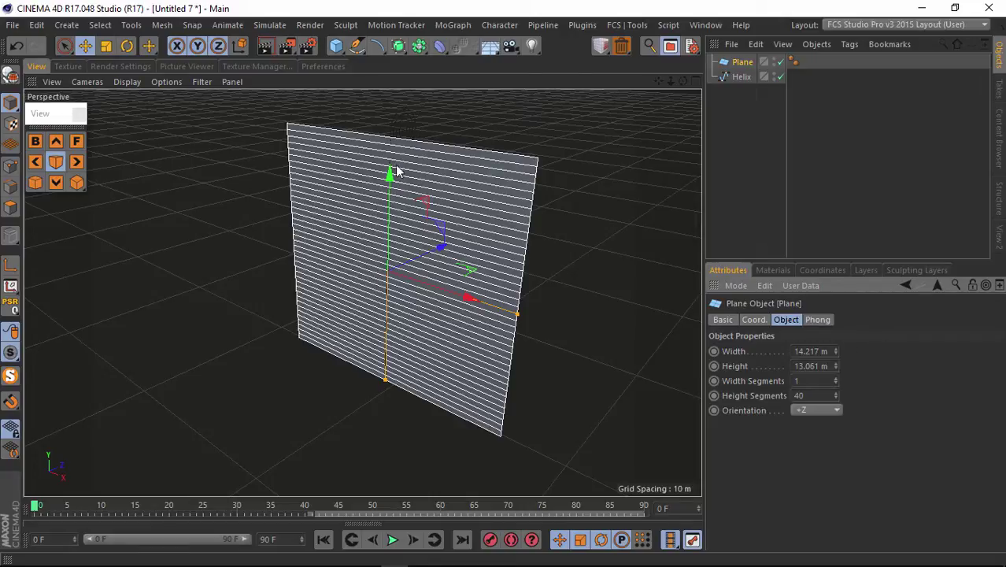
left_click_drag(683, 81, 505, 173)
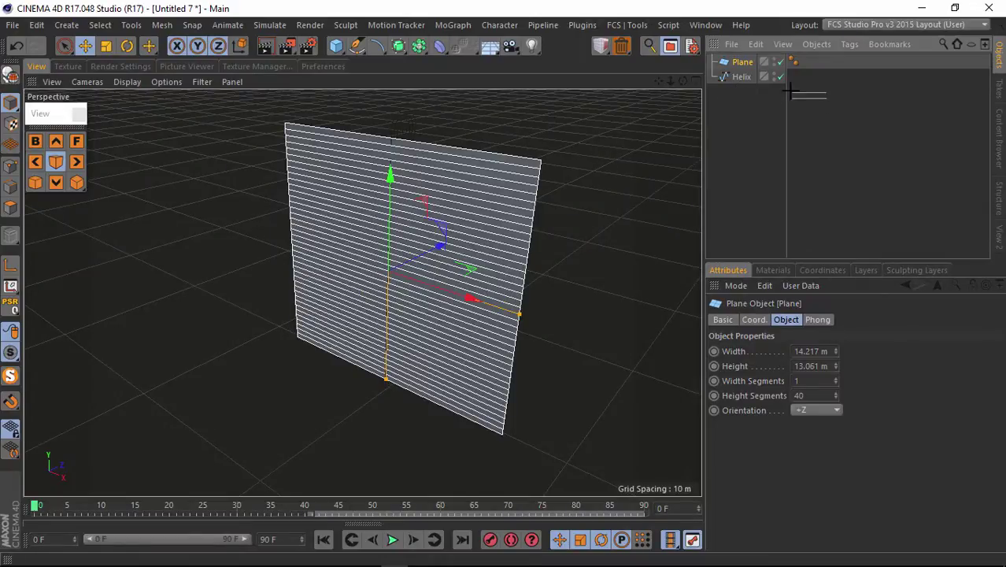
Step: Rename the helix spline PATH and select the Plane object
left_click_drag(827, 98, 829, 141)
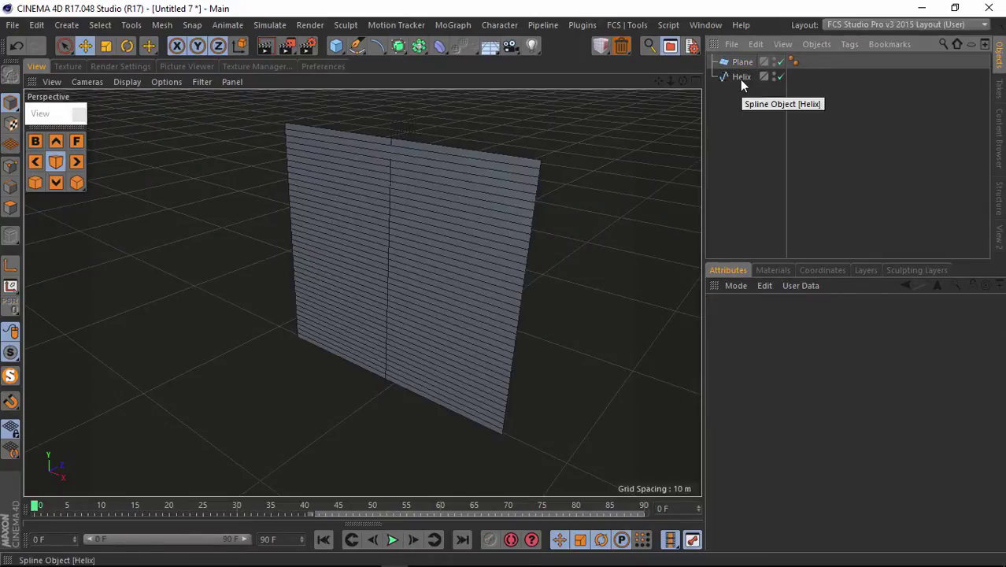
double_click(740, 78)
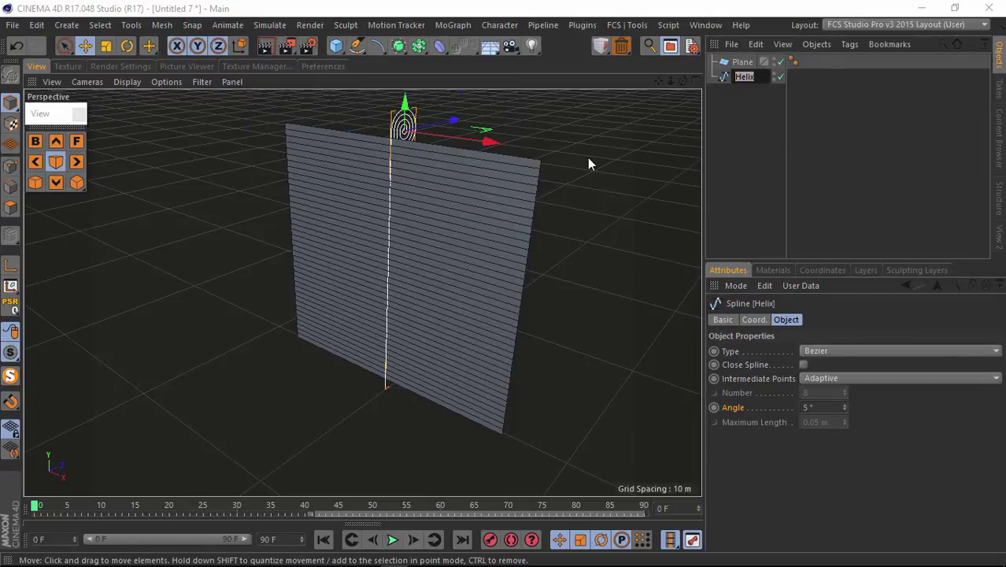
type("FATH")
key("Return")
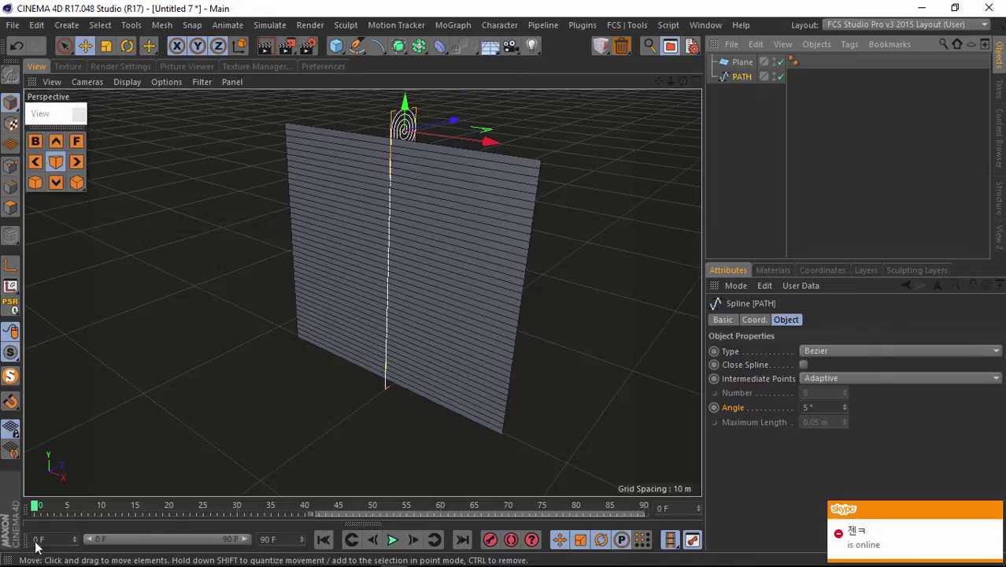
left_click(741, 132)
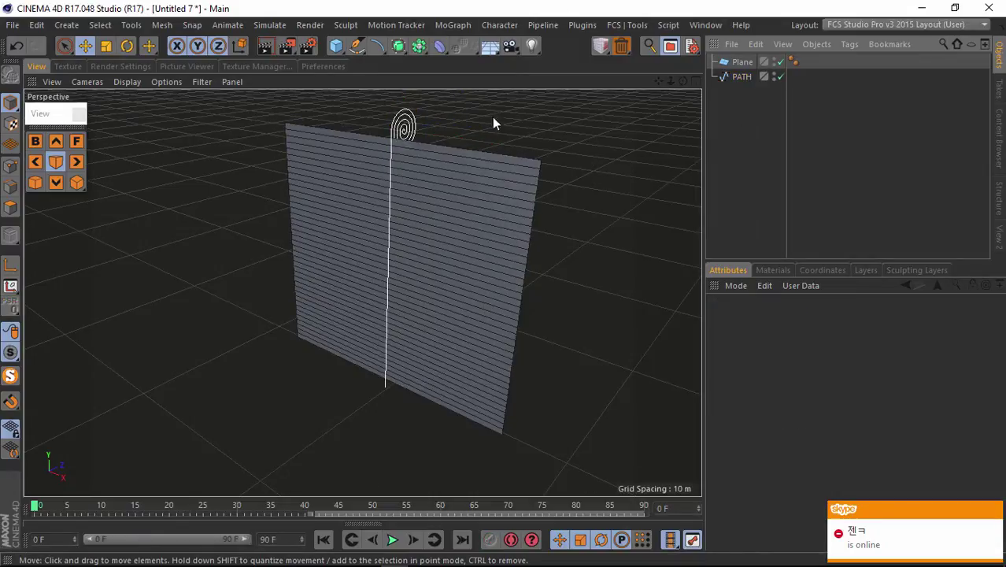
left_click(742, 64)
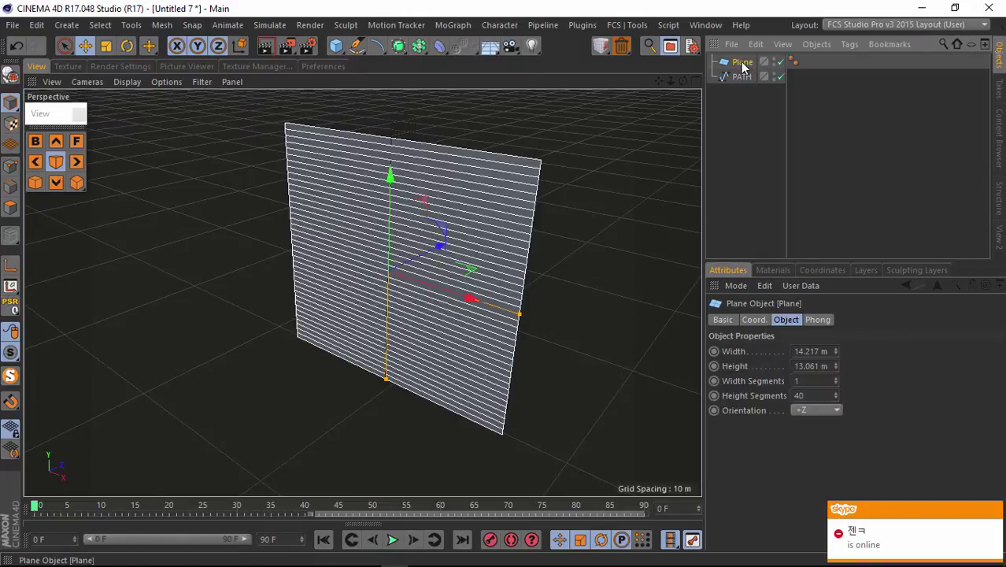
Step: Add a Spline Wrap deformer to the scene
left_click(726, 140)
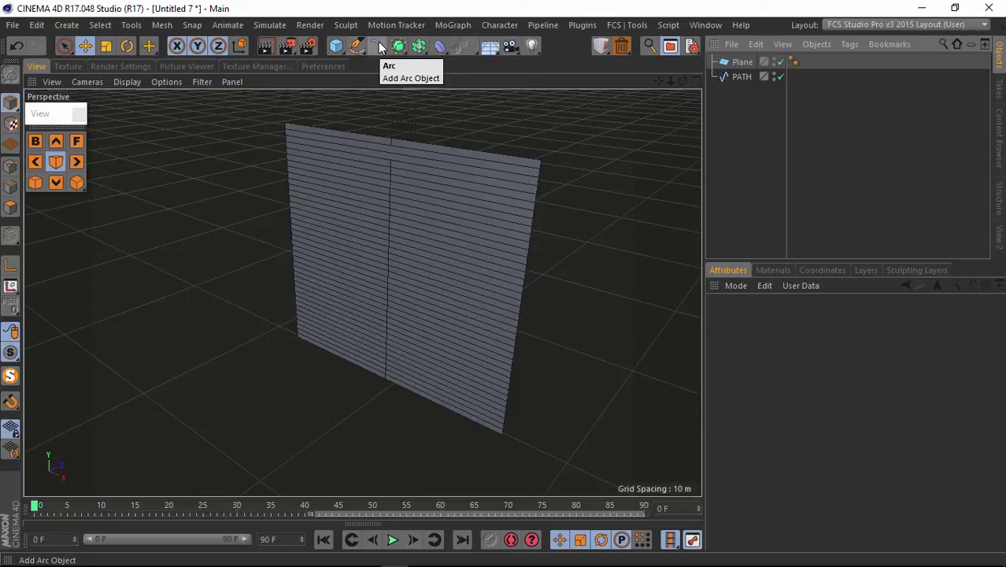
left_click(437, 49)
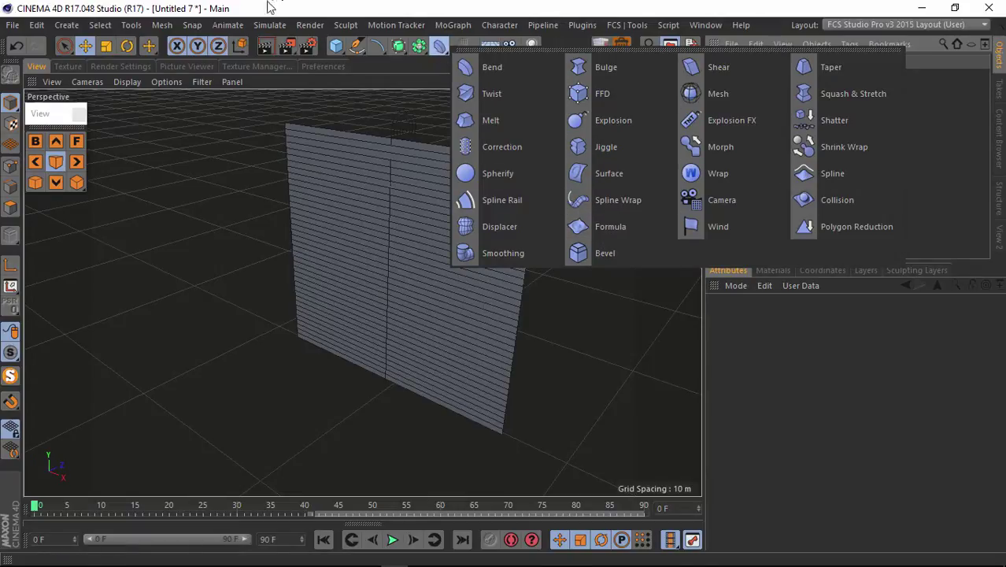
left_click(65, 26)
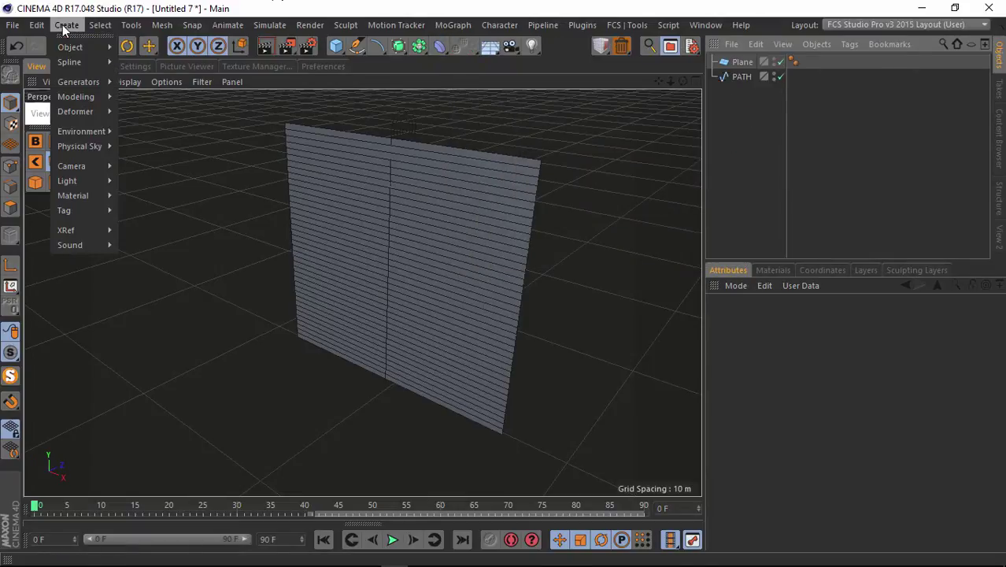
mouse_move(83, 111)
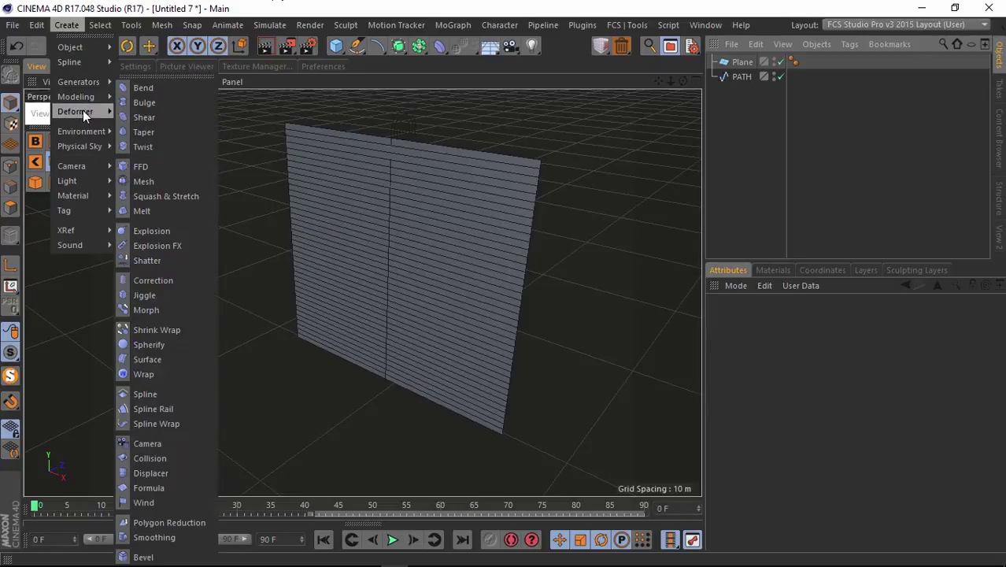
left_click(165, 423)
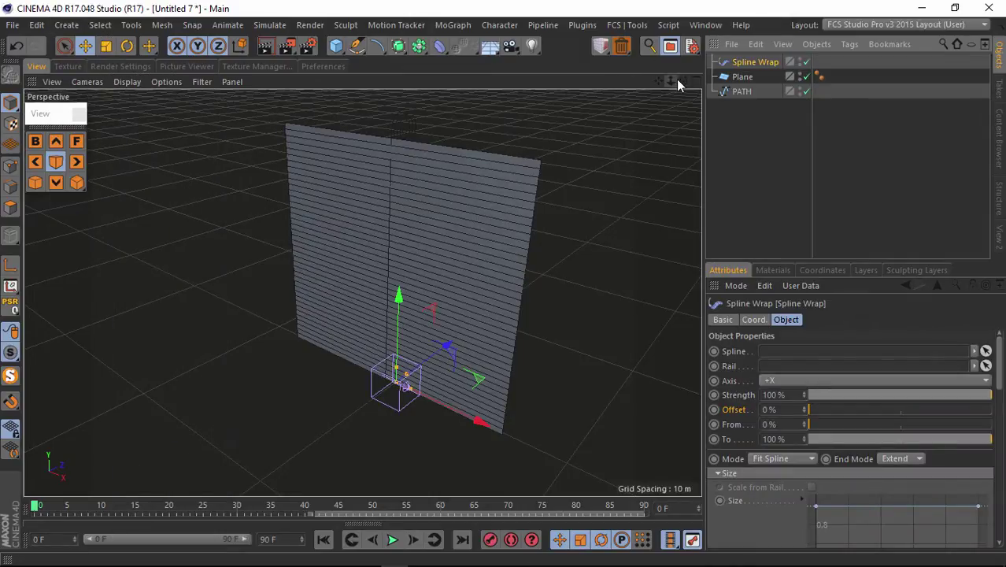
Step: Group the Spline Wrap and the Plane under a null
left_click_drag(682, 81, 499, 284)
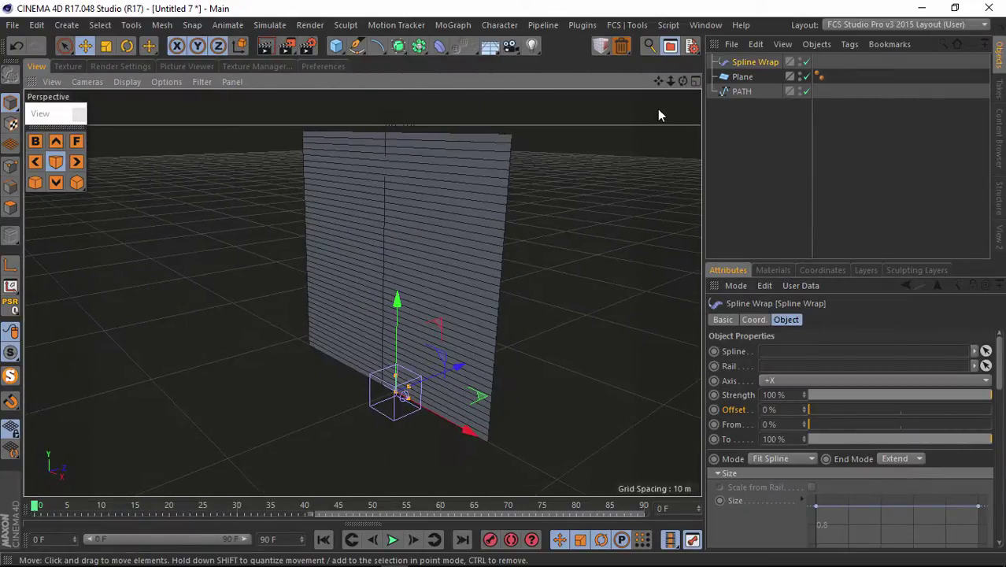
left_click_drag(660, 114, 504, 283)
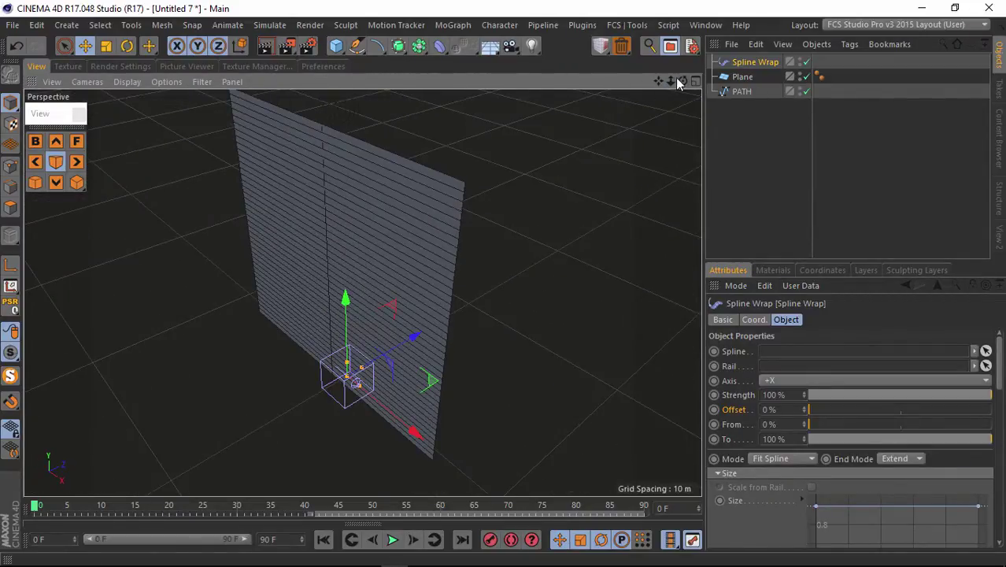
mouse_move(674, 81)
left_mouse_down()
mouse_move(504, 283)
mouse_move(666, 79)
left_mouse_up()
left_click_drag(755, 63, 729, 61)
right_click(729, 62)
left_click(761, 439)
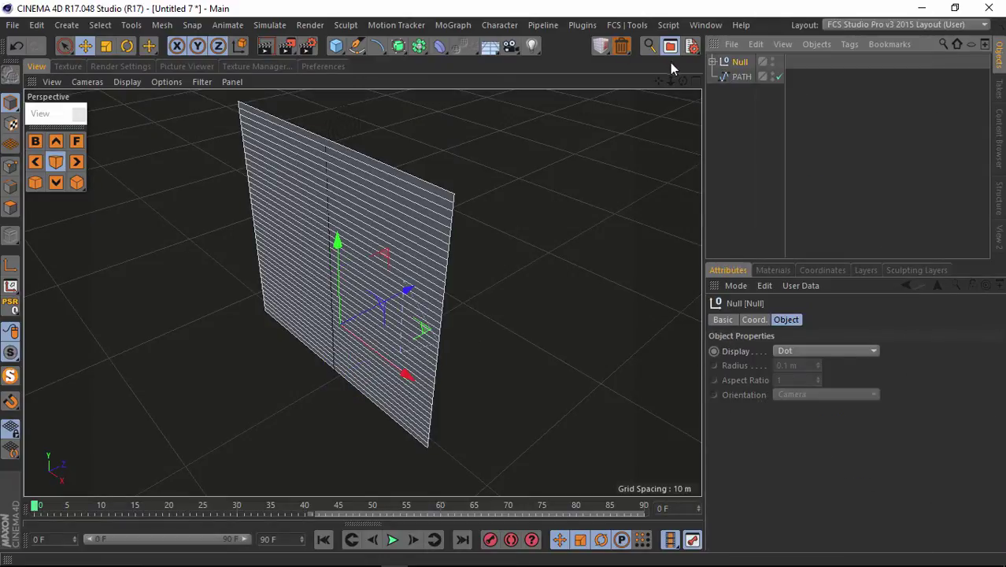
left_click_drag(683, 82, 504, 285)
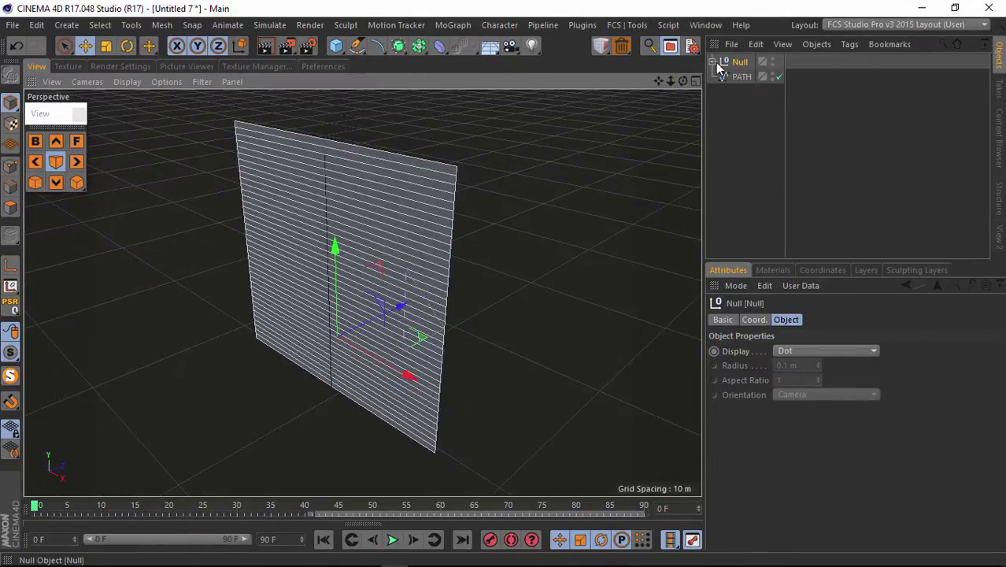
Step: Place the Plane above the Spline Wrap inside the null and assign PATH as the Spline Wrap's spline
left_click(713, 61)
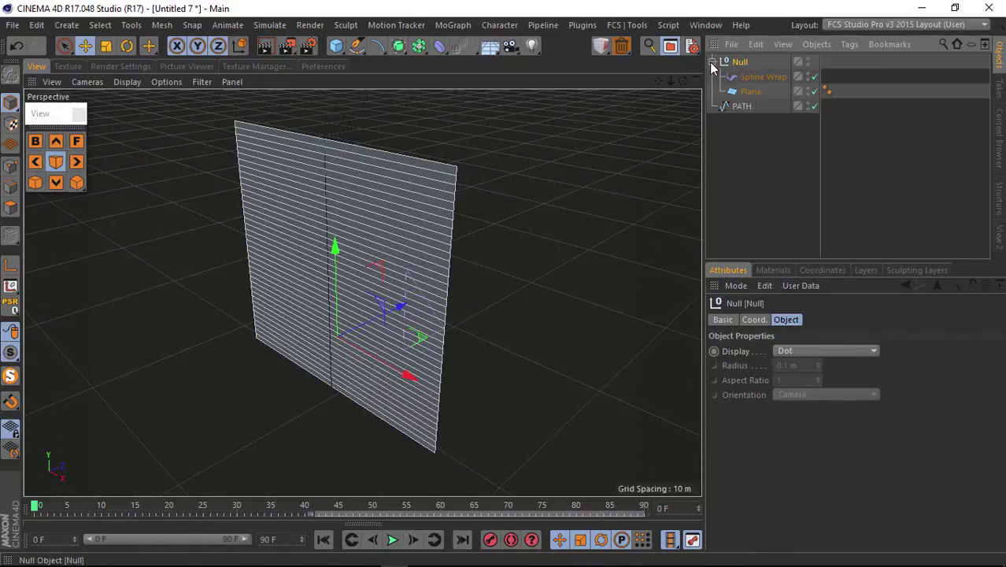
left_click_drag(745, 94, 750, 71)
left_click(752, 95)
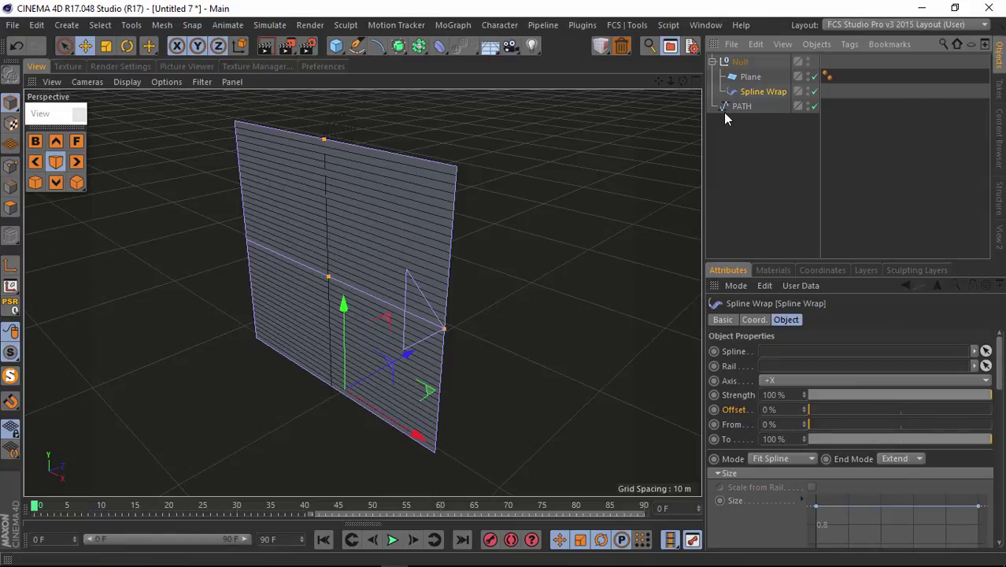
left_click_drag(799, 263, 815, 353)
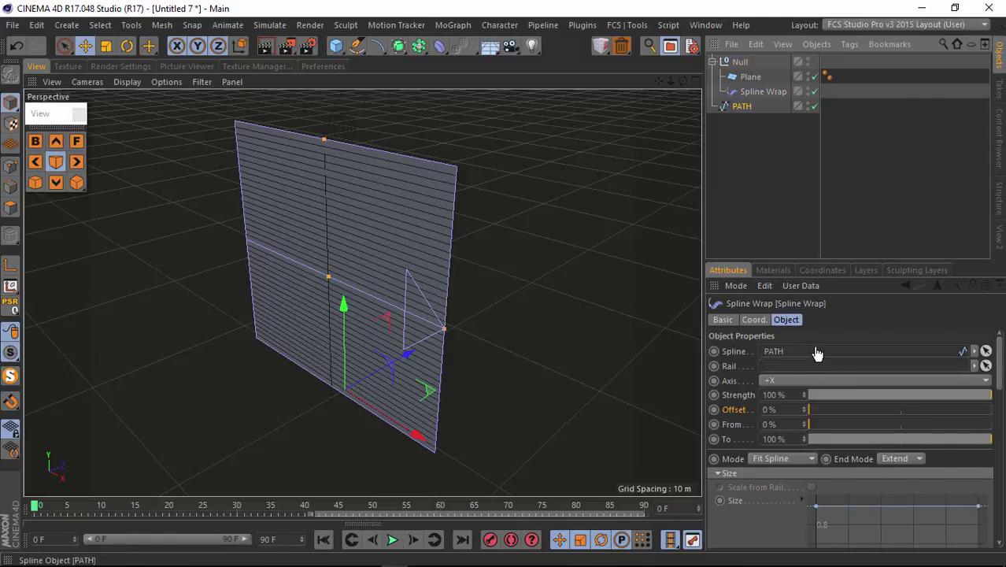
Step: Try the Spline Wrap axes -X, -Y, +Z and -Z, and return the axis to +X
left_click_drag(682, 82, 505, 291)
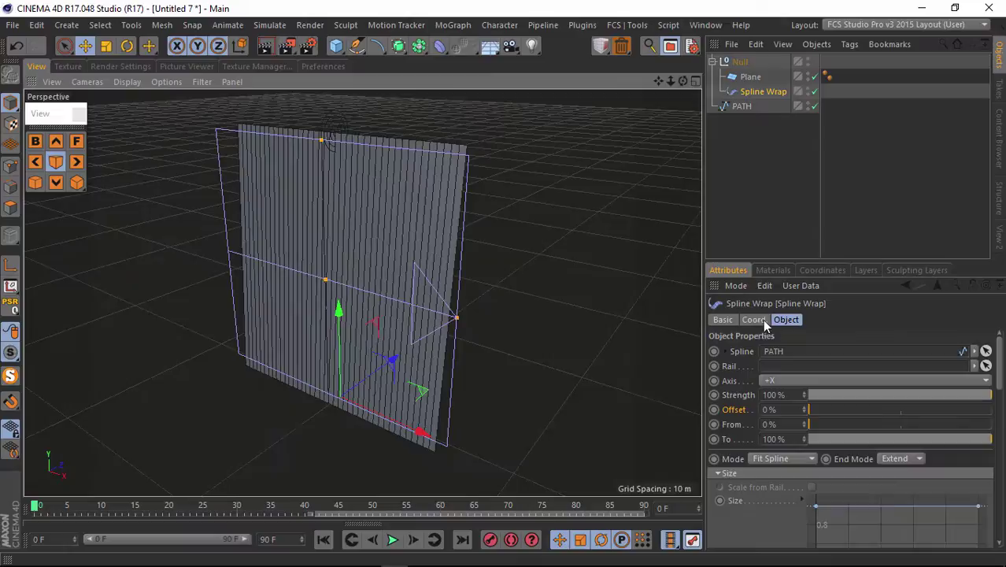
left_click(770, 382)
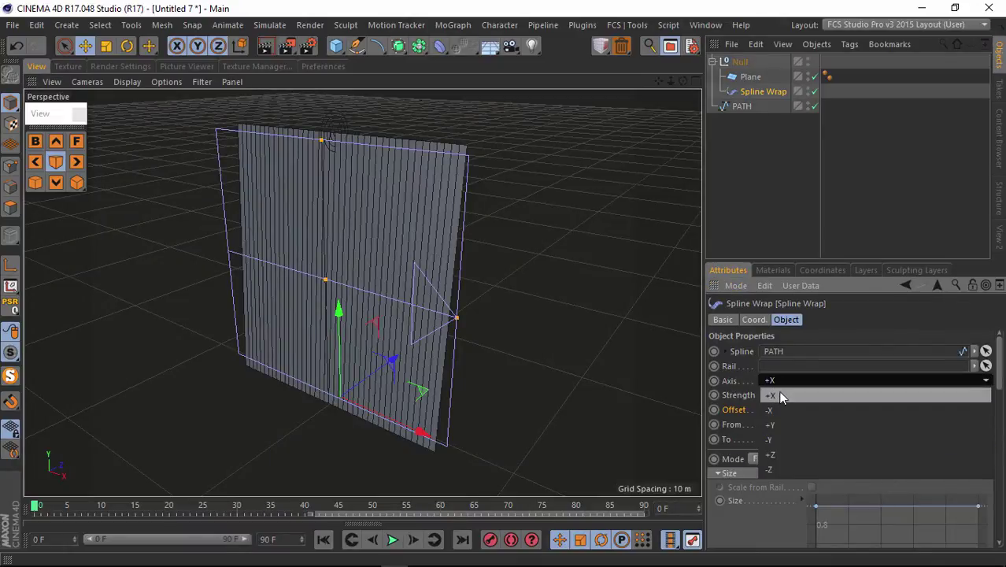
left_click(774, 411)
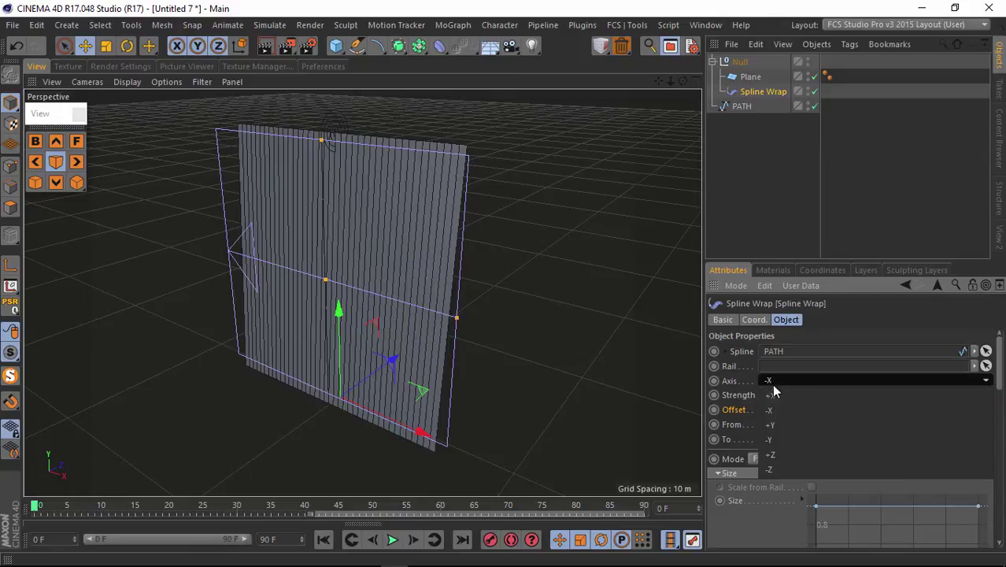
left_click(771, 439)
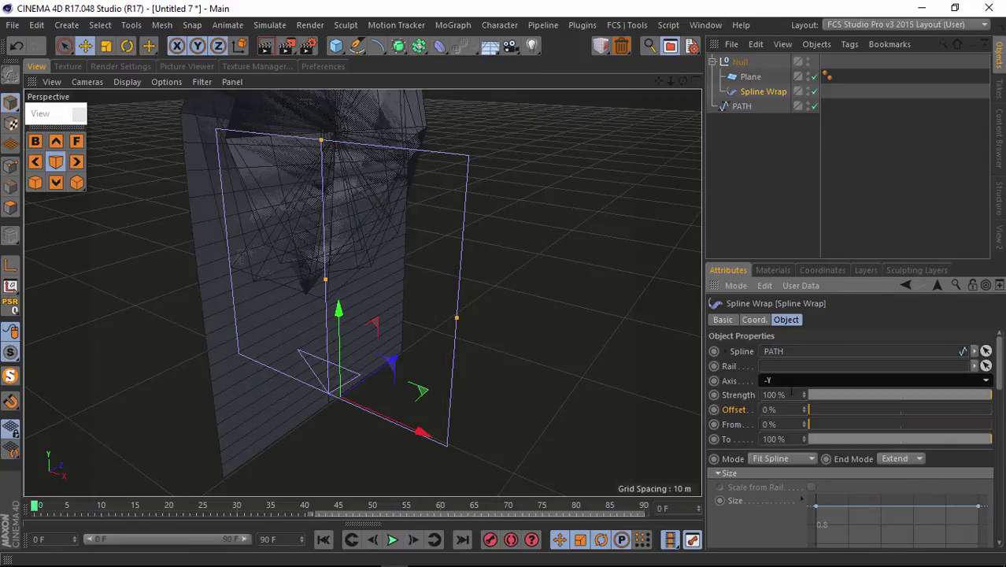
left_click(789, 381)
left_click(783, 454)
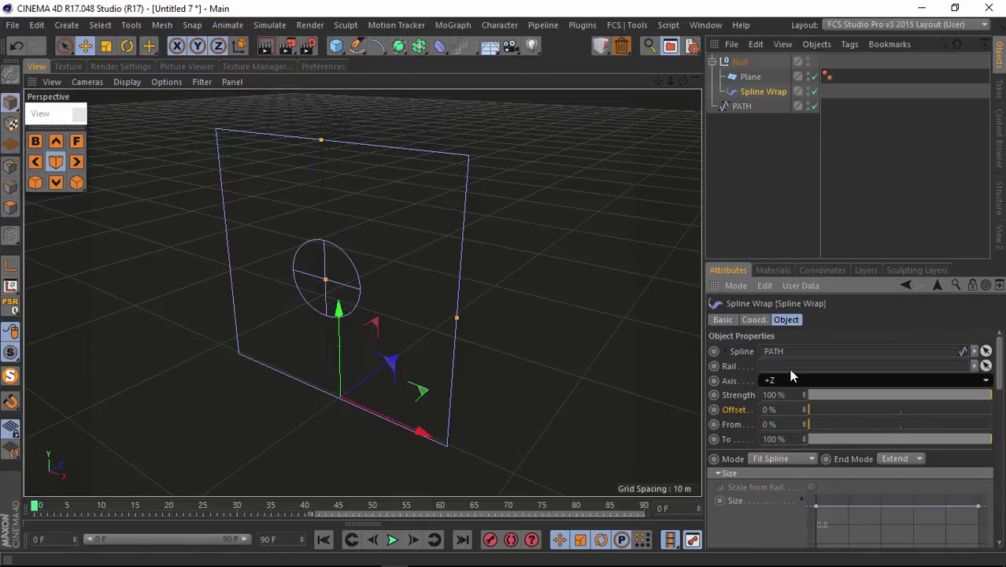
left_click(786, 376)
left_click(770, 470)
left_click(774, 381)
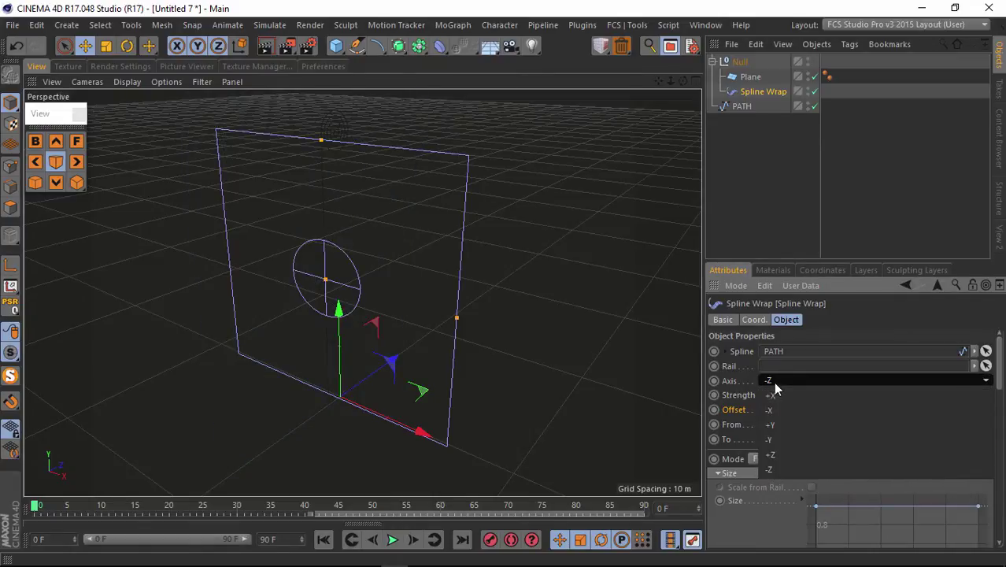
left_click(778, 394)
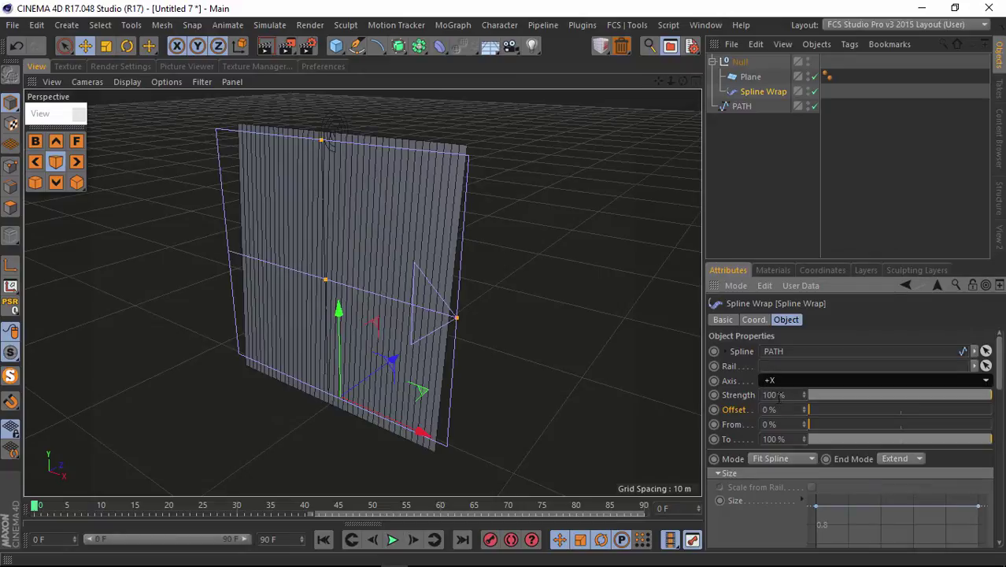
Step: Rotate the Plane a quarter turn about its Z axis so its horizontal slats follow the spiral path
left_click(751, 77)
left_click(128, 46)
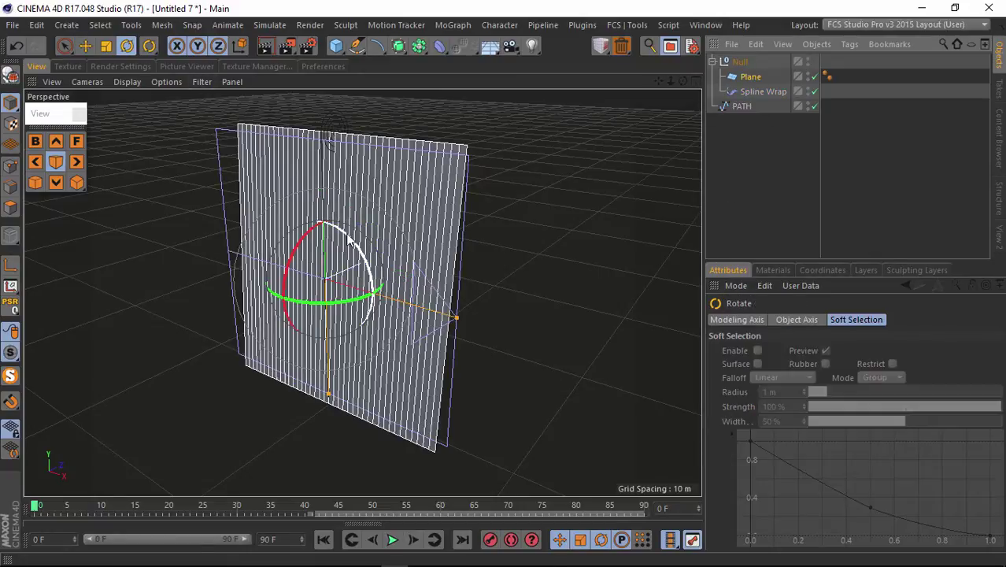
left_click_drag(346, 238, 246, 205)
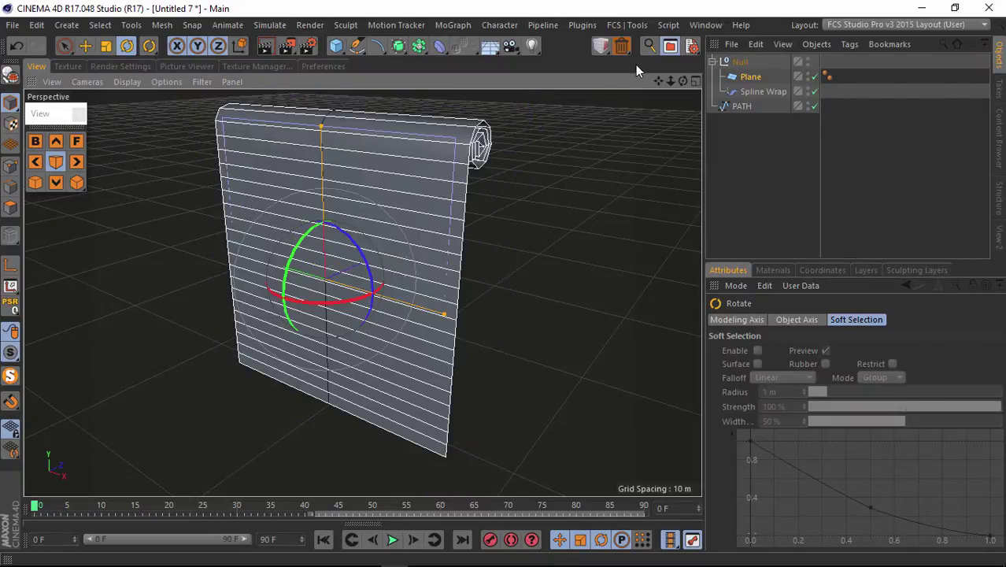
Step: Try 62 and 50 height segments on the Plane for a smoother roll, and return to 40 segments
left_click_drag(682, 81, 505, 291)
left_click_drag(670, 81, 505, 289)
left_click(750, 77)
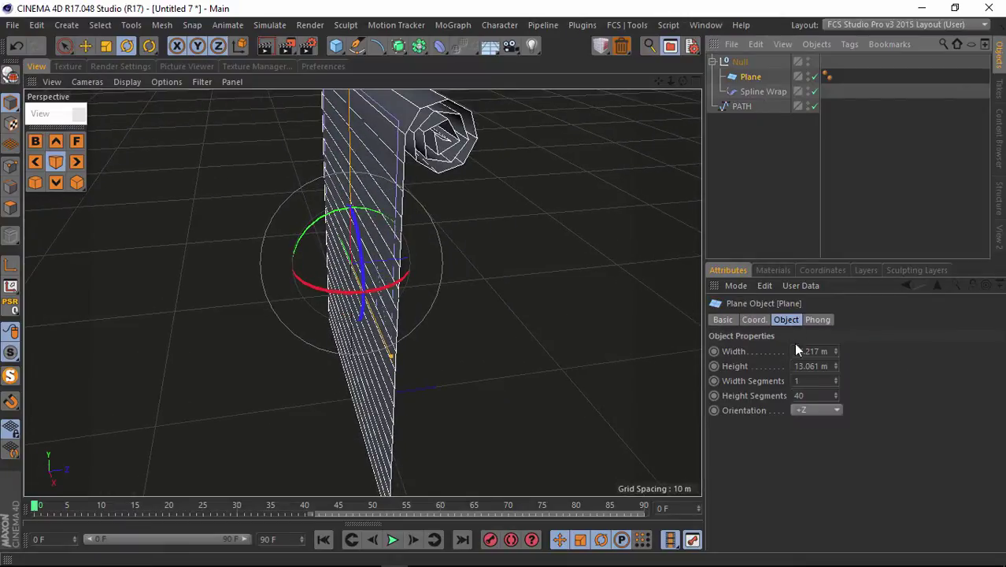
left_click_drag(835, 395, 835, 394)
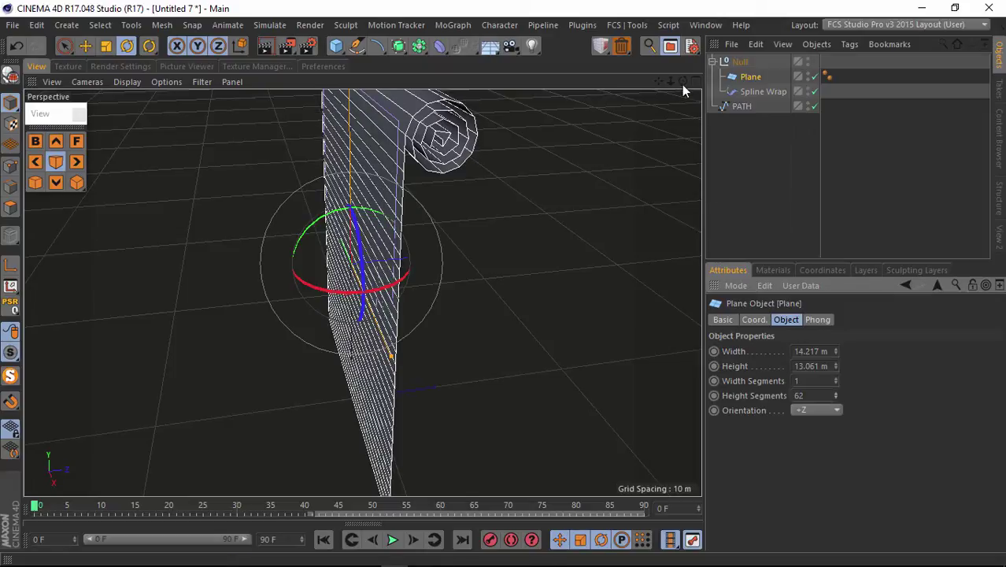
left_click_drag(682, 82, 502, 289)
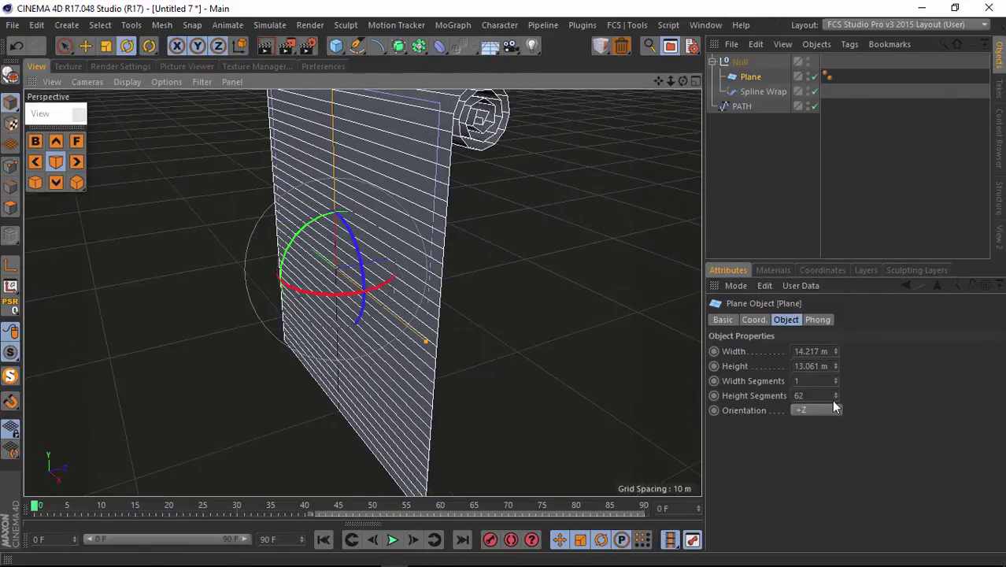
left_click_drag(835, 398, 835, 398)
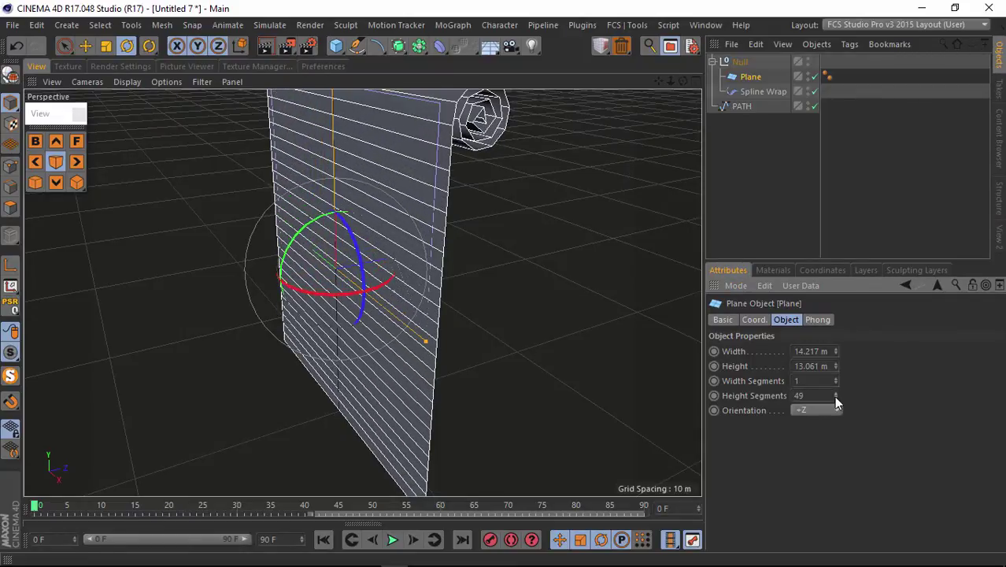
left_click(834, 393)
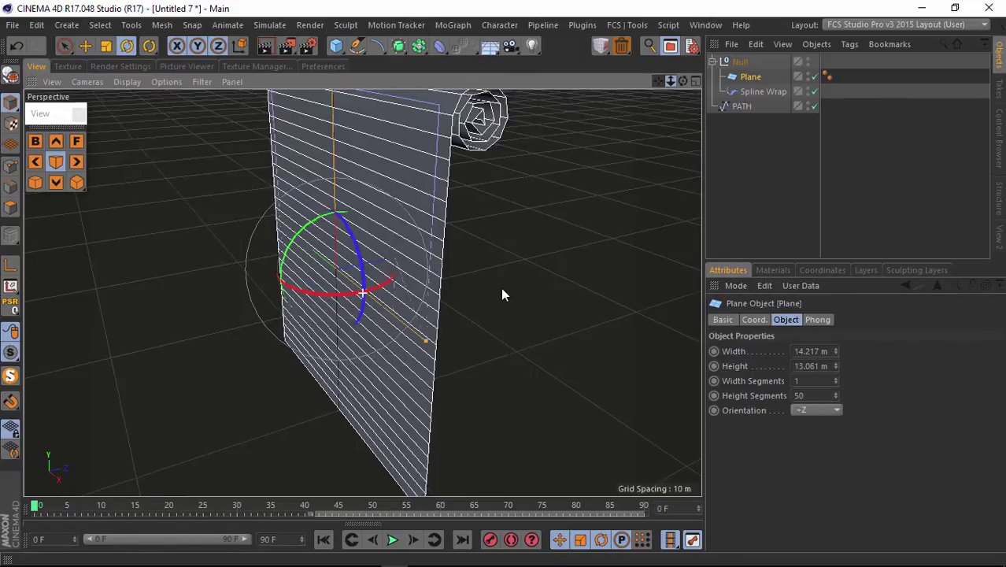
scroll(504, 290, "down", 6)
scroll(507, 289, "up", 5)
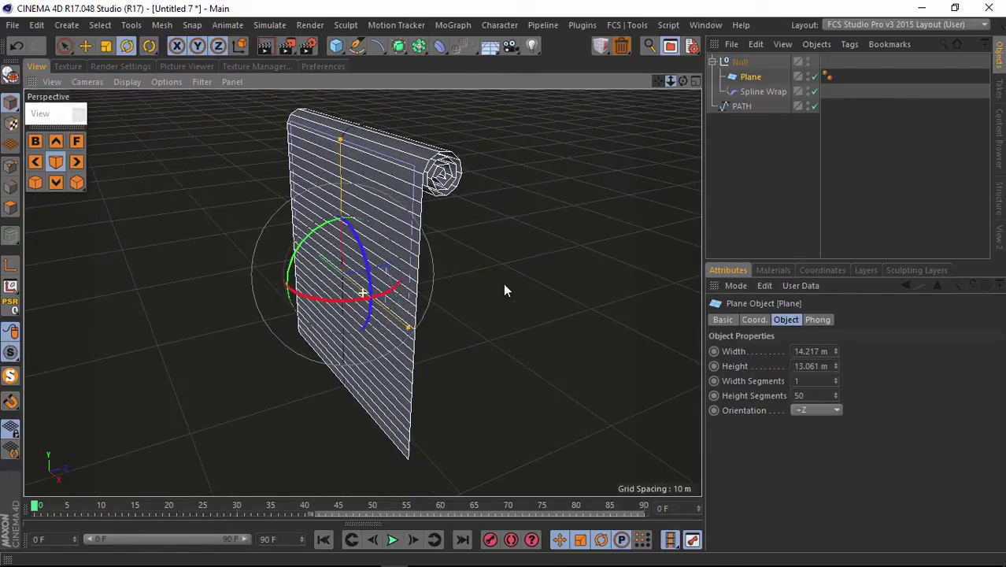
left_click_drag(835, 399, 836, 401)
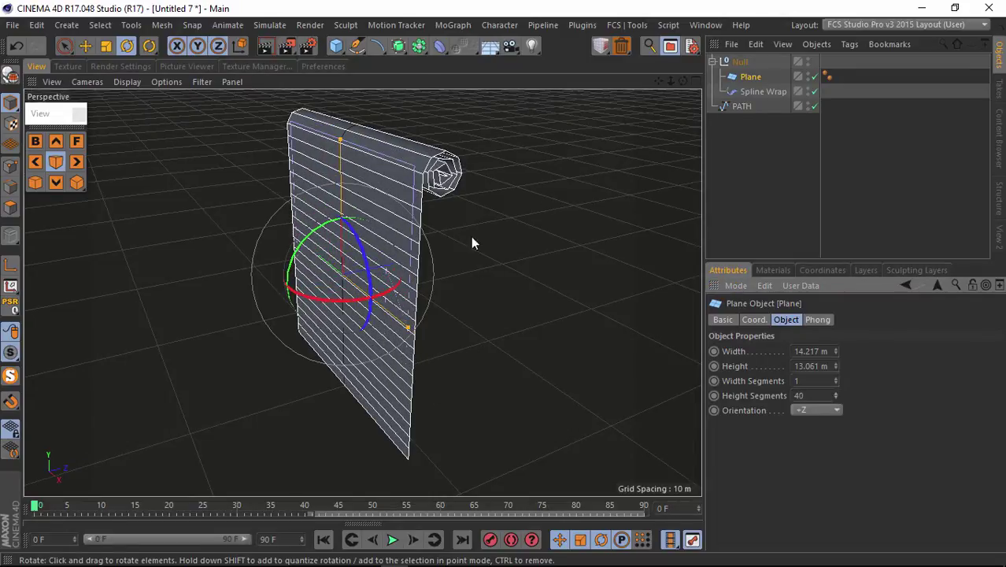
mouse_move(681, 81)
left_mouse_down()
mouse_move(501, 283)
mouse_move(680, 83)
left_mouse_up()
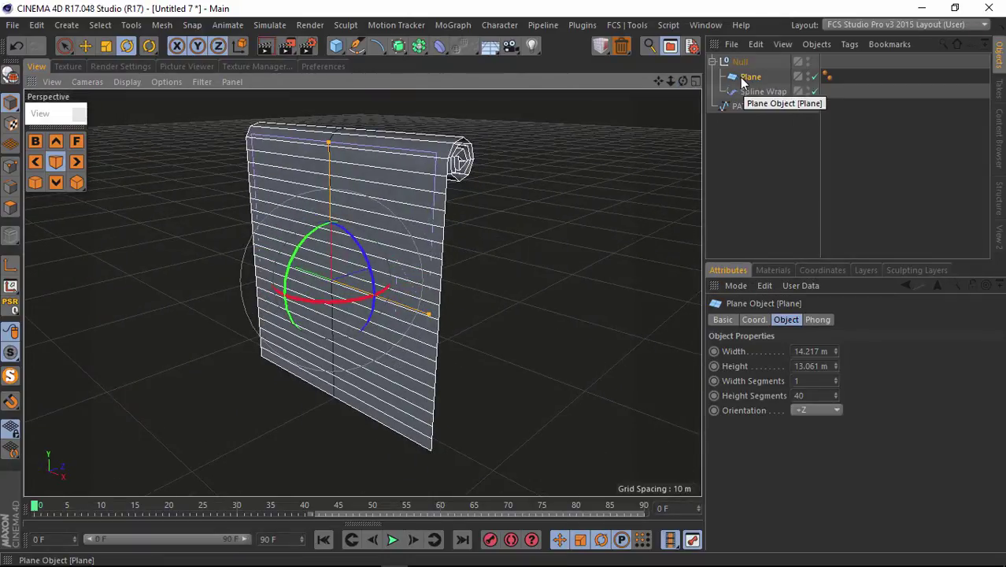
left_click(761, 271)
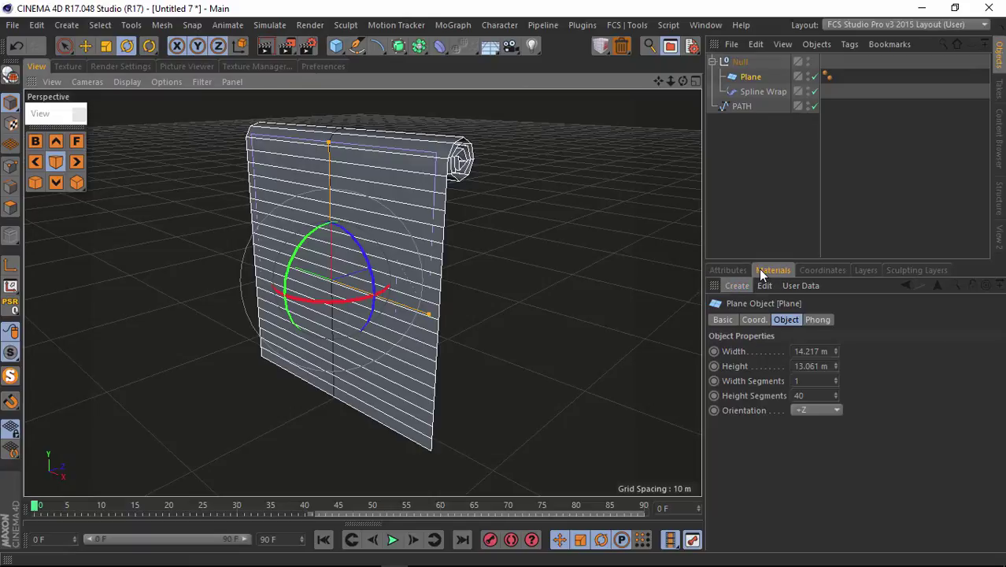
left_click(734, 270)
Step: Set the Spline Wrap's To value to 50% to roll the door up, and move the timeline to frame 90
left_click(758, 92)
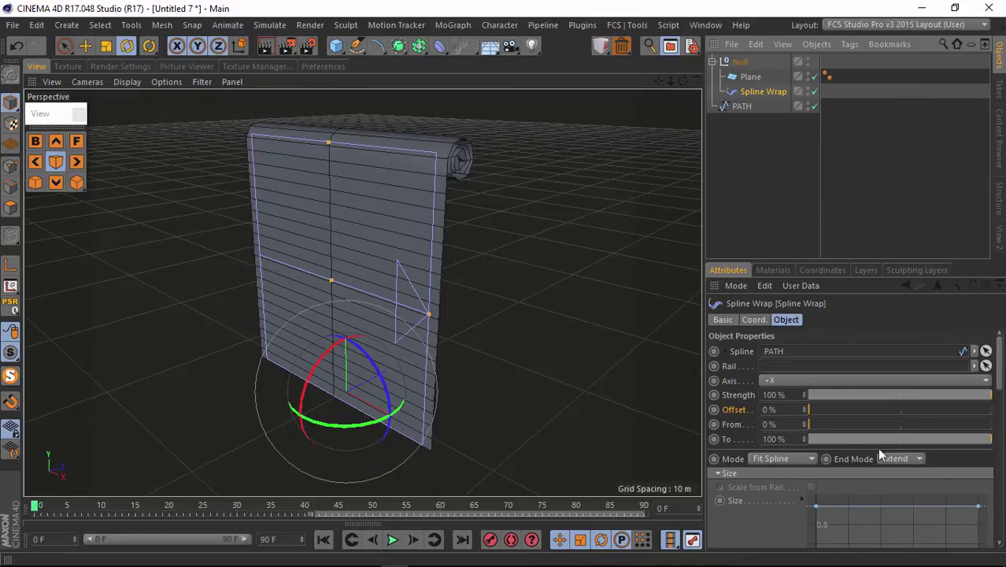
left_click_drag(989, 443, 906, 441)
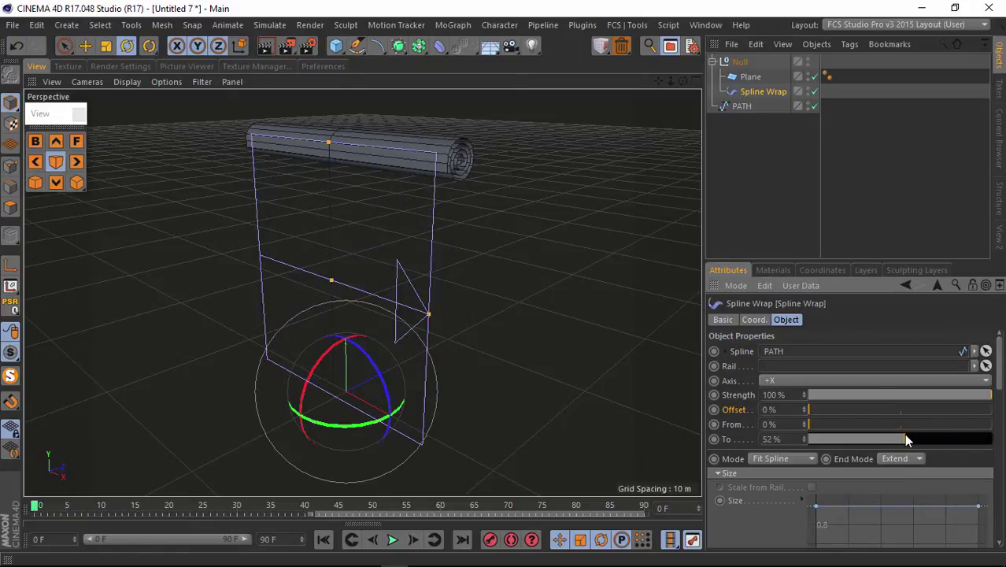
left_click_drag(682, 78, 505, 289)
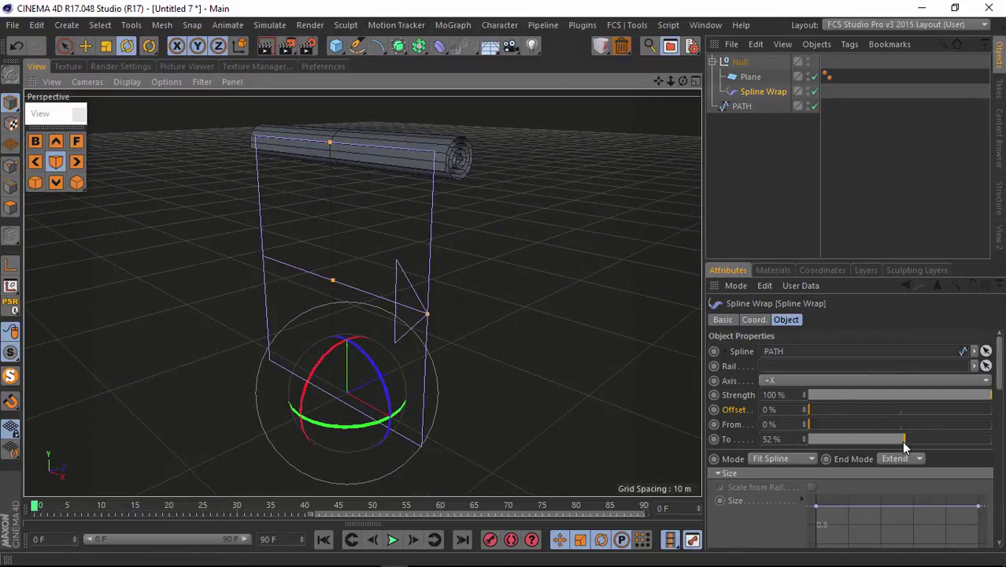
left_click_drag(904, 442, 903, 446)
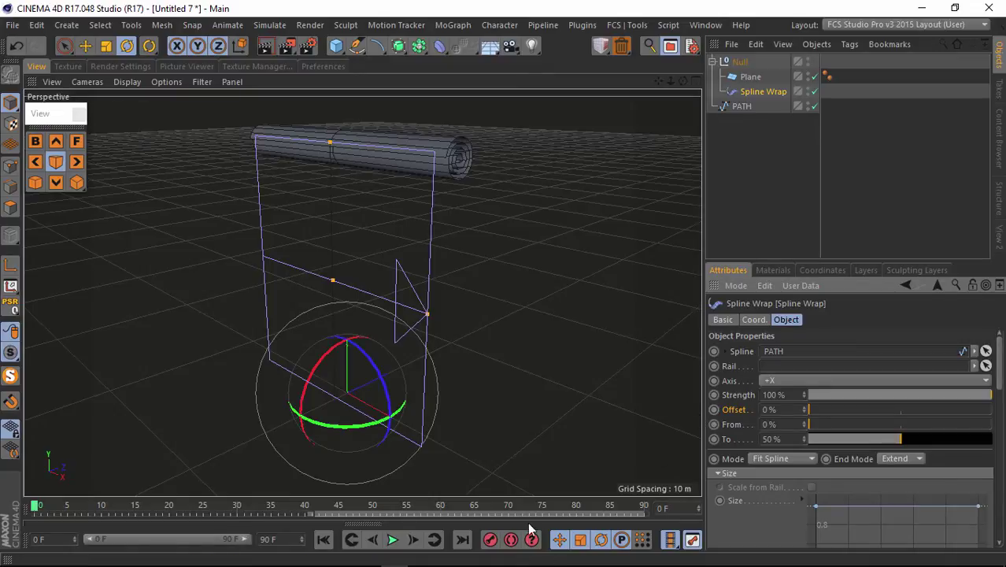
left_click(645, 510)
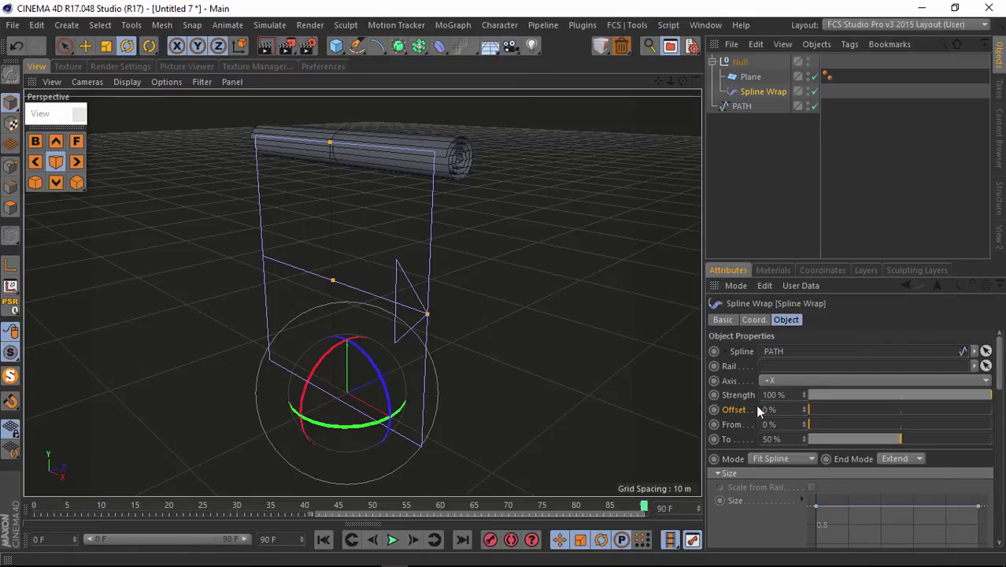
Step: Keyframe the Spline Wrap's Offset at 0% on frame 90 and at 50% on frame 0, and scrub the timeline
left_click(714, 411)
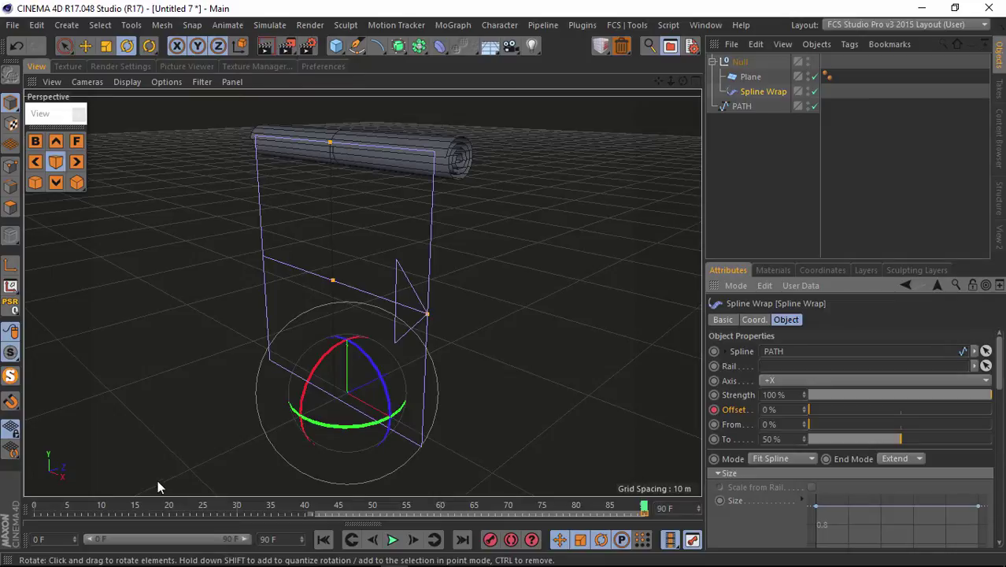
left_click(34, 508)
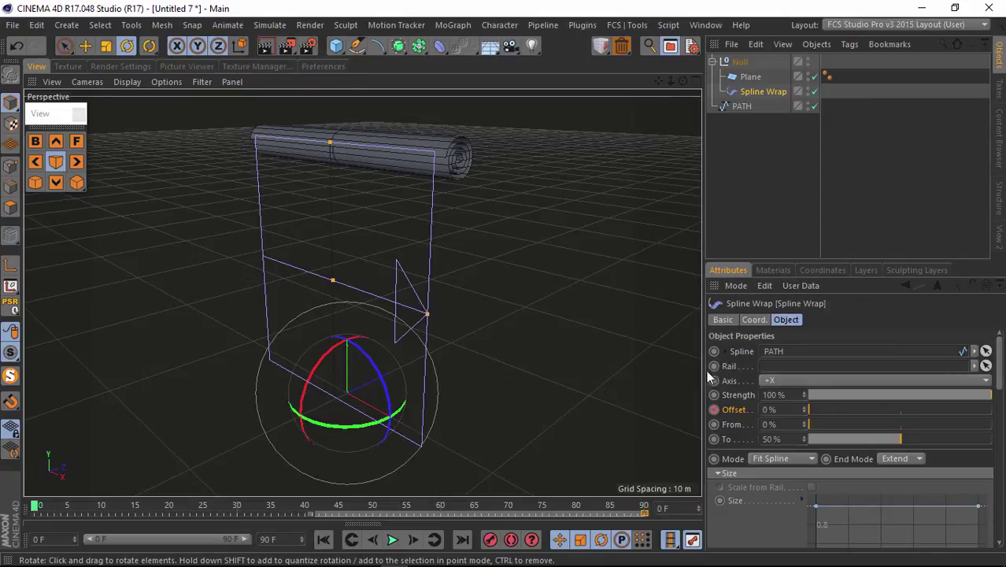
left_click_drag(809, 409, 900, 410)
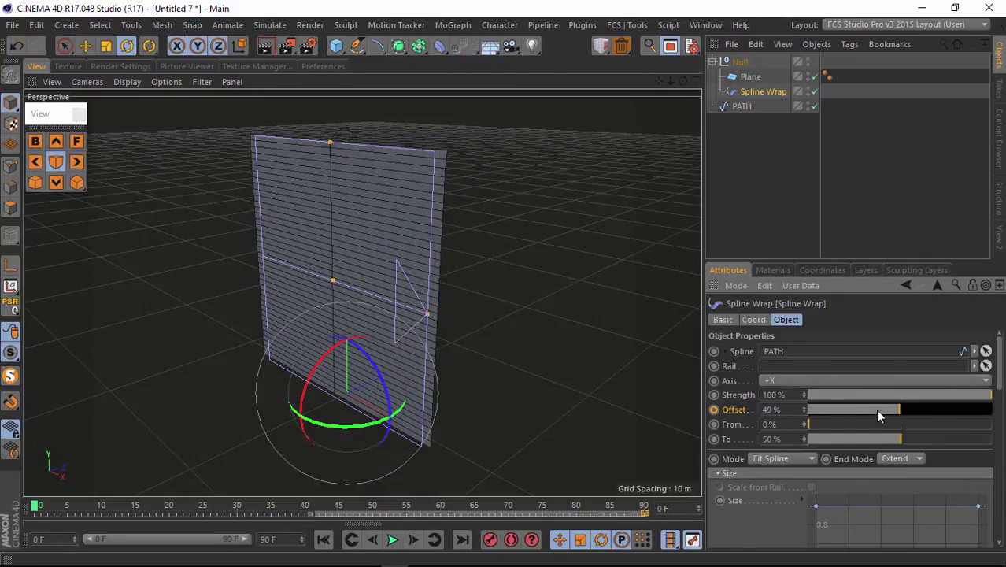
left_click(804, 407)
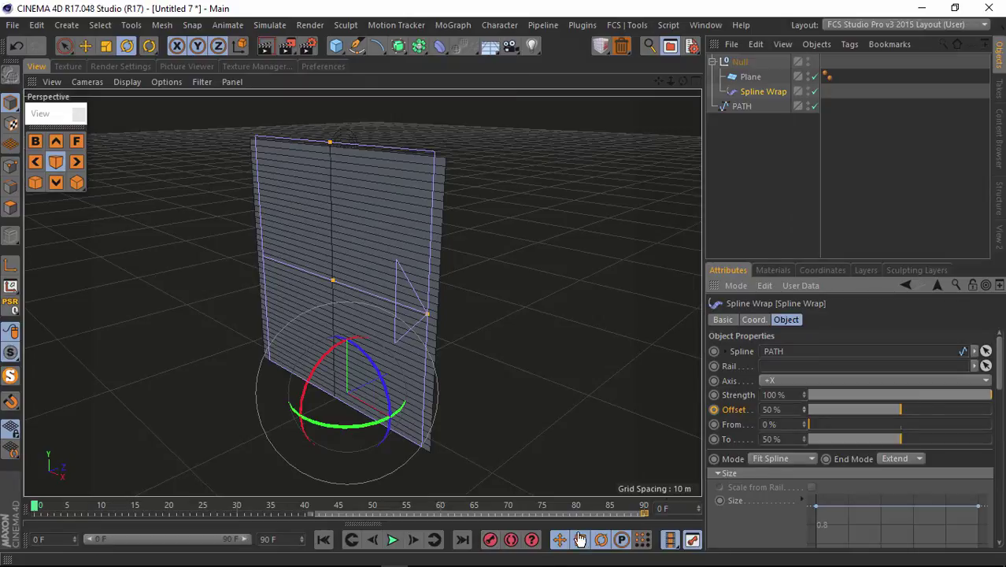
left_click(715, 410)
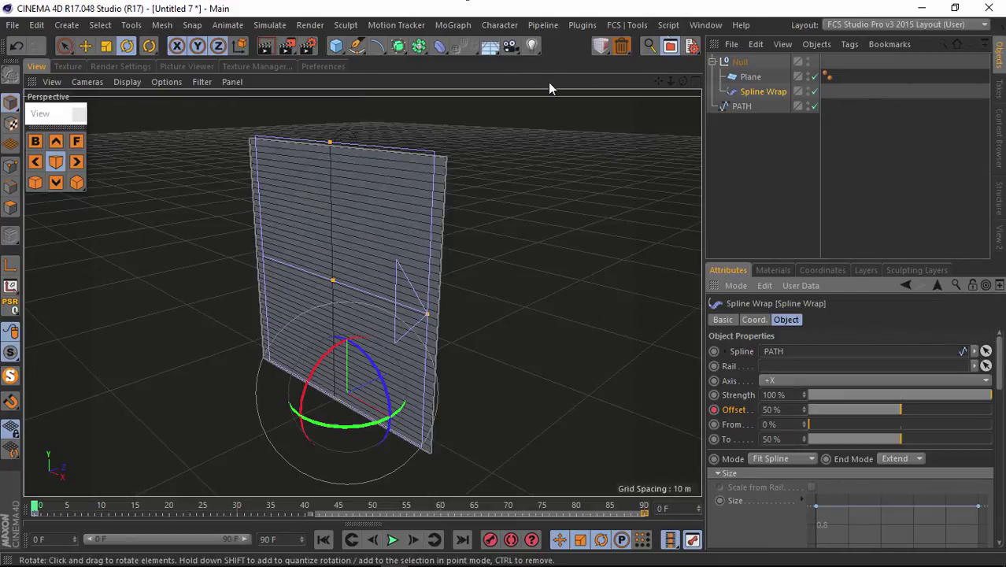
left_click_drag(684, 81, 506, 286)
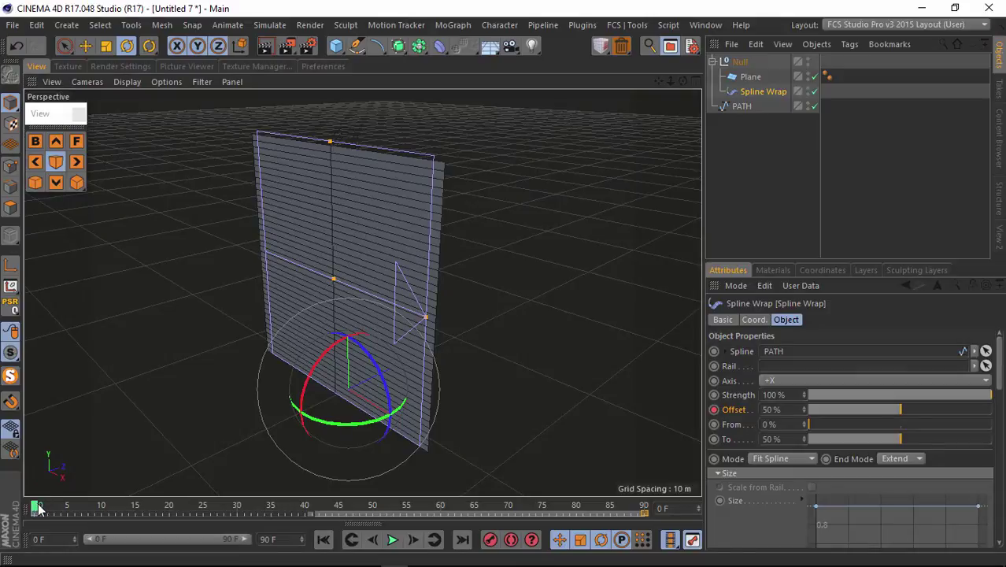
left_click_drag(37, 508, 8, 548)
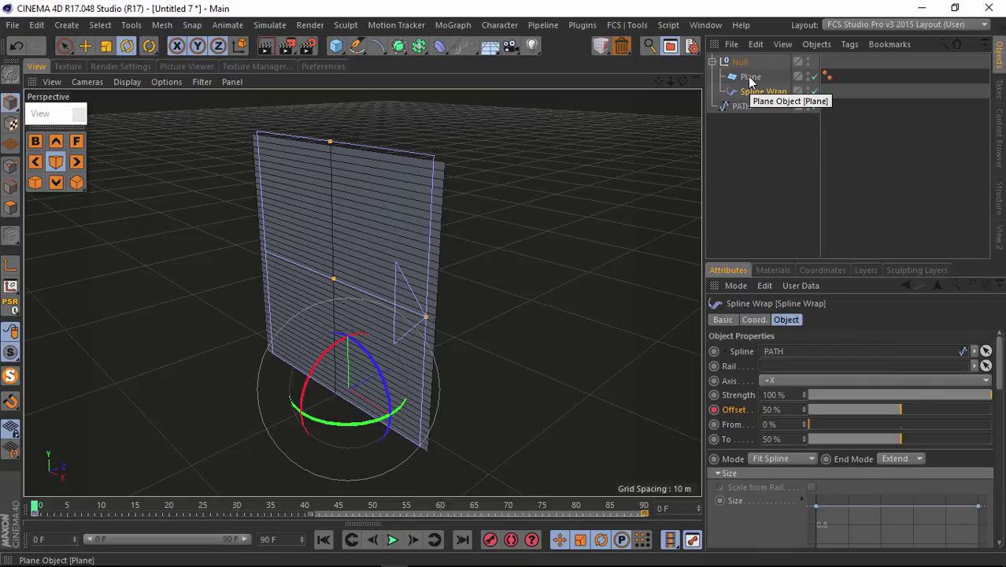
Step: Make the Plane editable and select the row of polygons along the door's bottom edge
left_click_drag(751, 79, 748, 59)
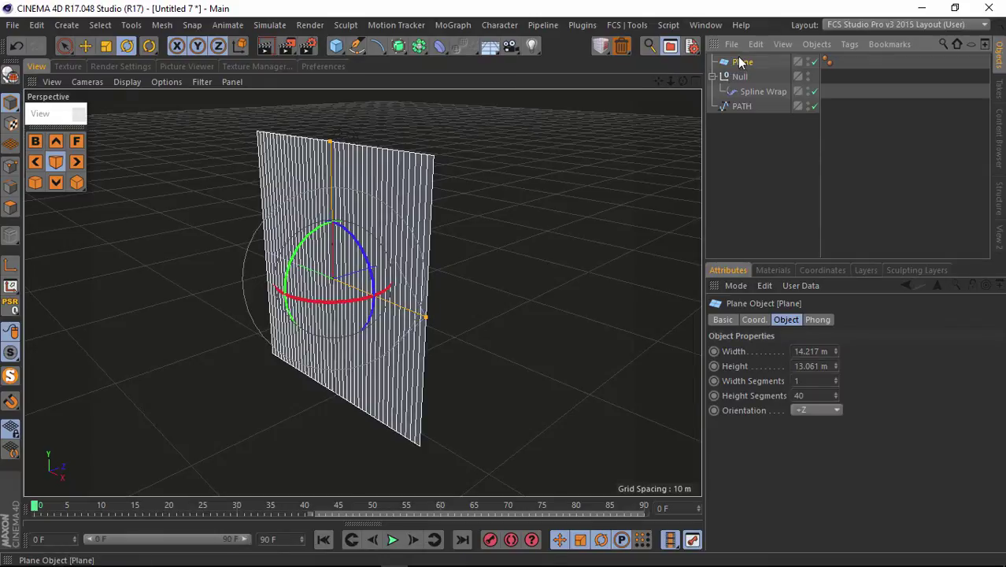
left_click_drag(738, 66, 752, 89)
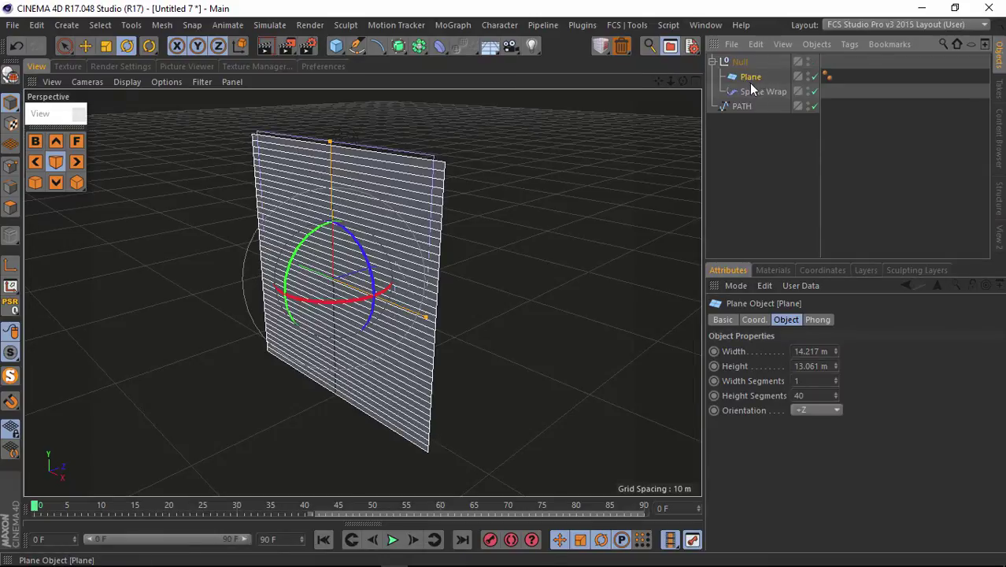
left_click(11, 75)
left_click(11, 207)
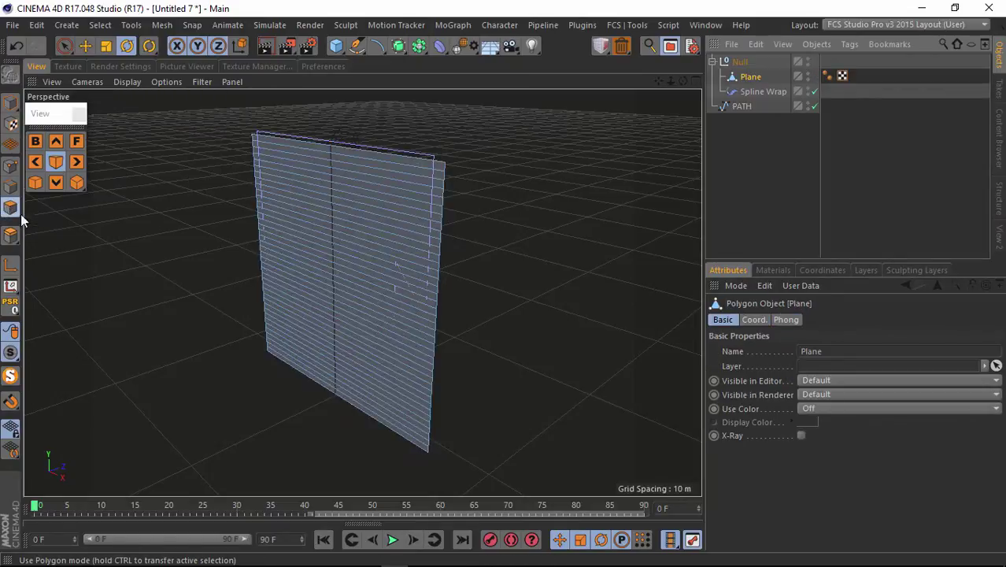
left_click(394, 434)
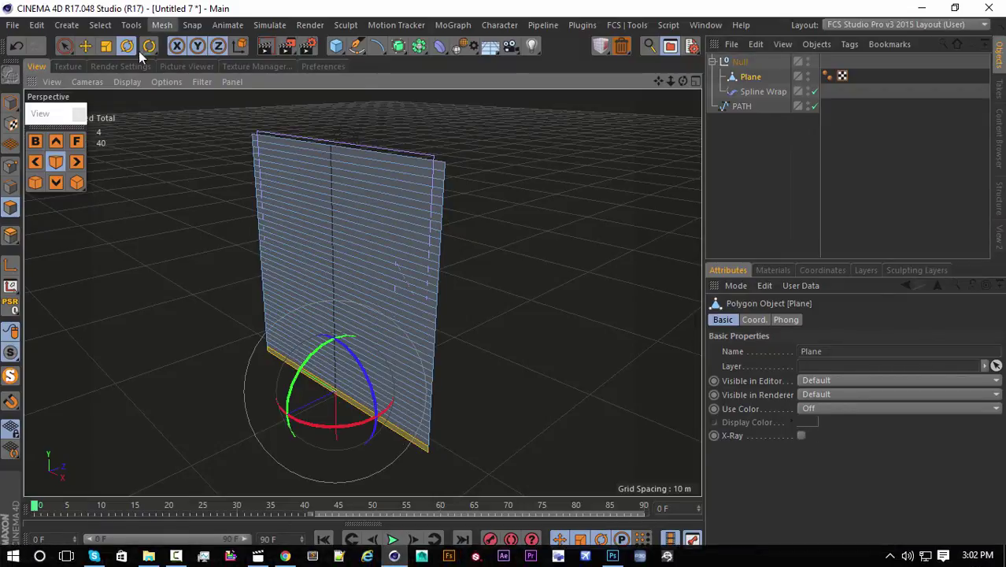
Step: Extrude the selected polygon row slightly outward with the Plane temporarily outside the Null, and return the Plane under the Null
key("e")
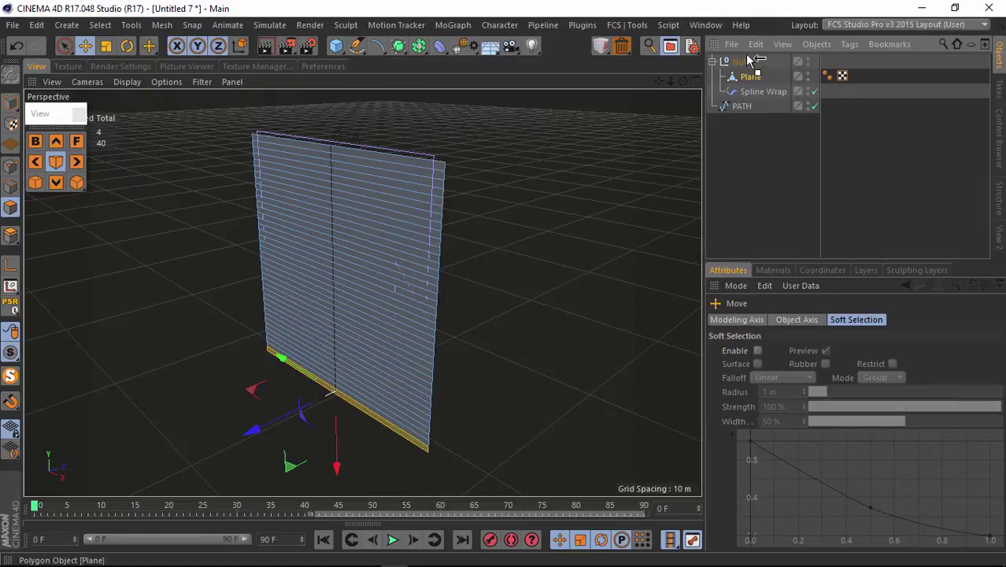
left_click_drag(752, 61, 744, 62)
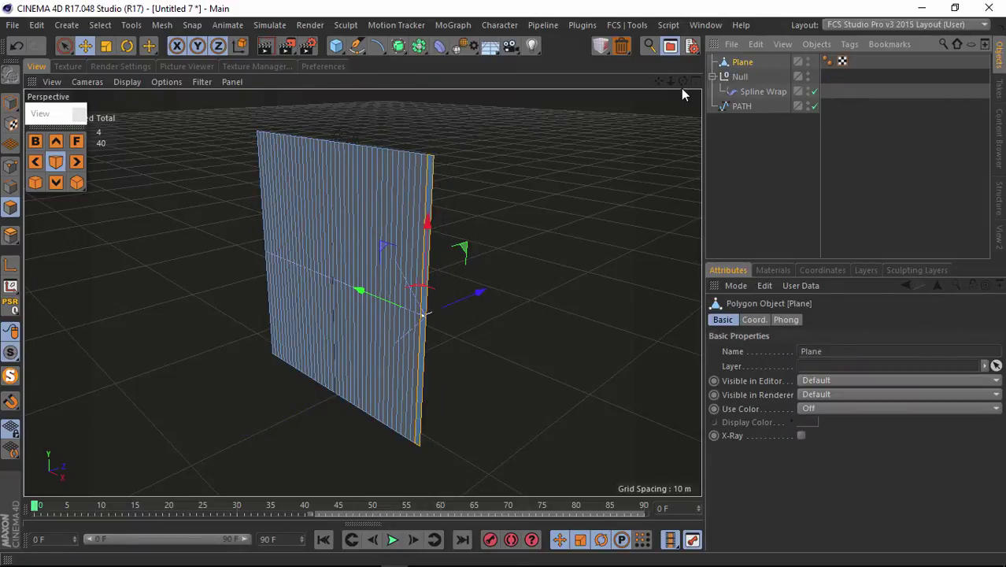
left_click_drag(500, 283, 504, 283, "alt")
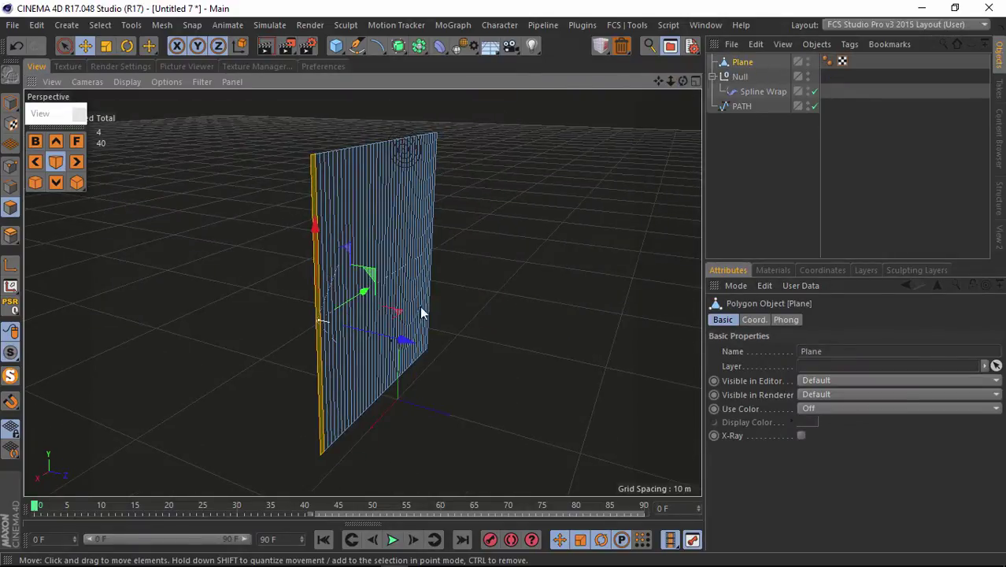
left_click_drag(400, 339, 411, 348, "ctrl")
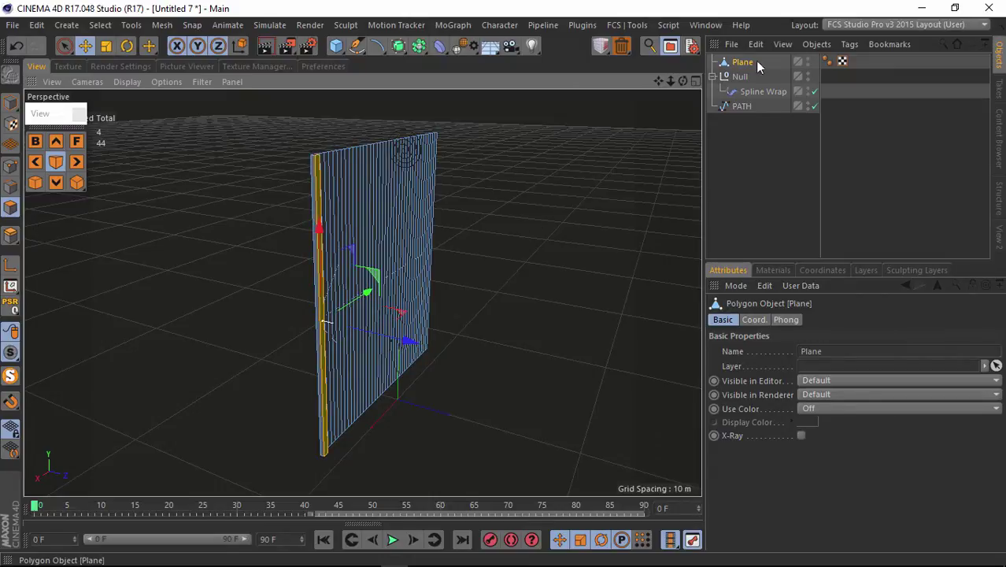
left_click_drag(758, 68, 504, 283)
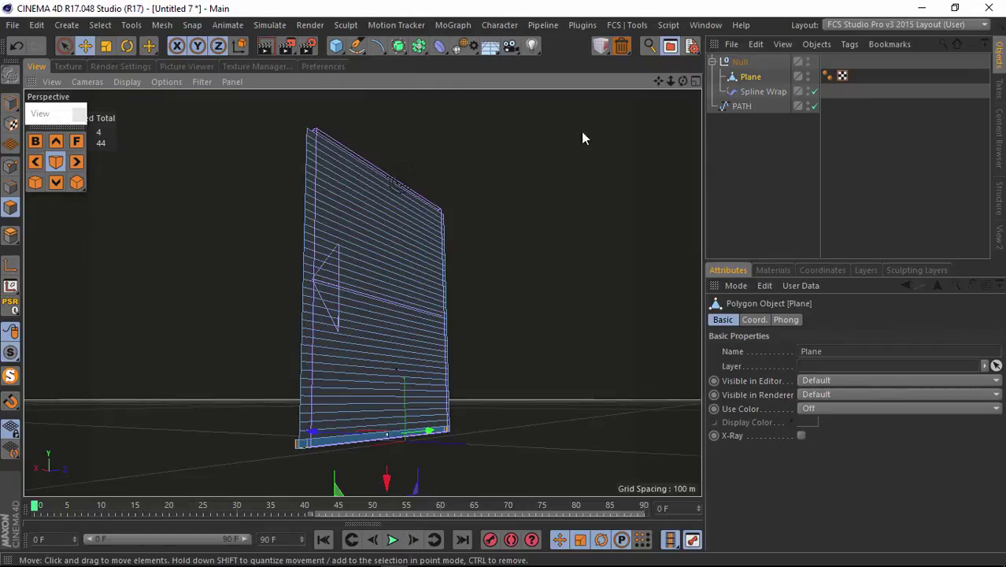
left_click_drag(582, 138, 505, 289, "alt")
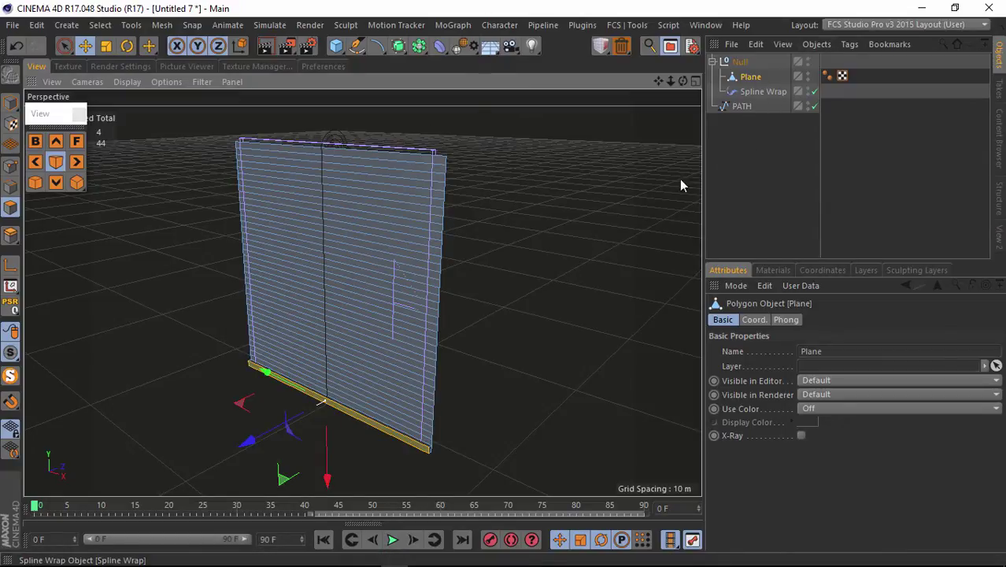
Step: Switch to Model mode and scrub the timeline to preview the door rolling with its thickened bottom edge
left_click(10, 102)
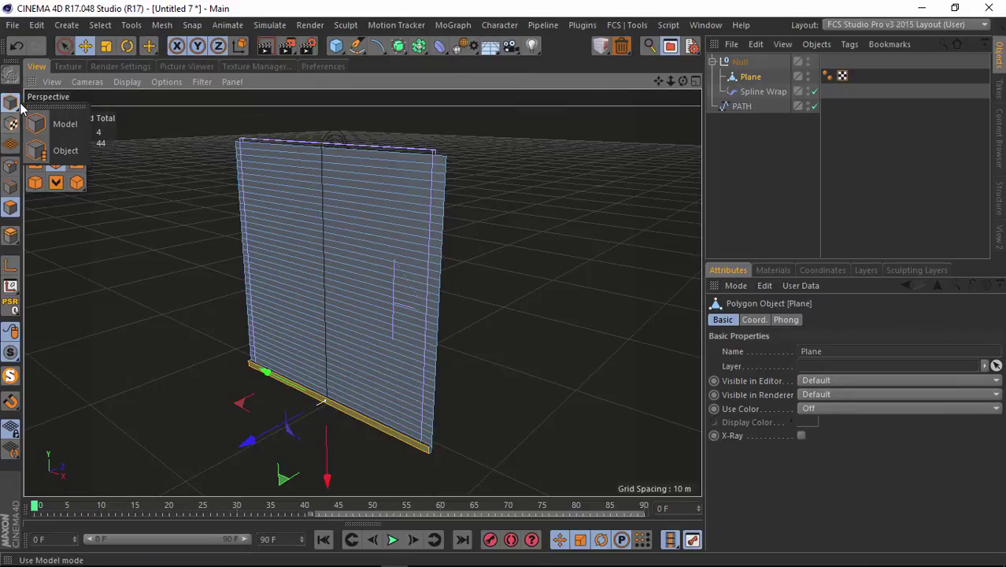
left_click(43, 125)
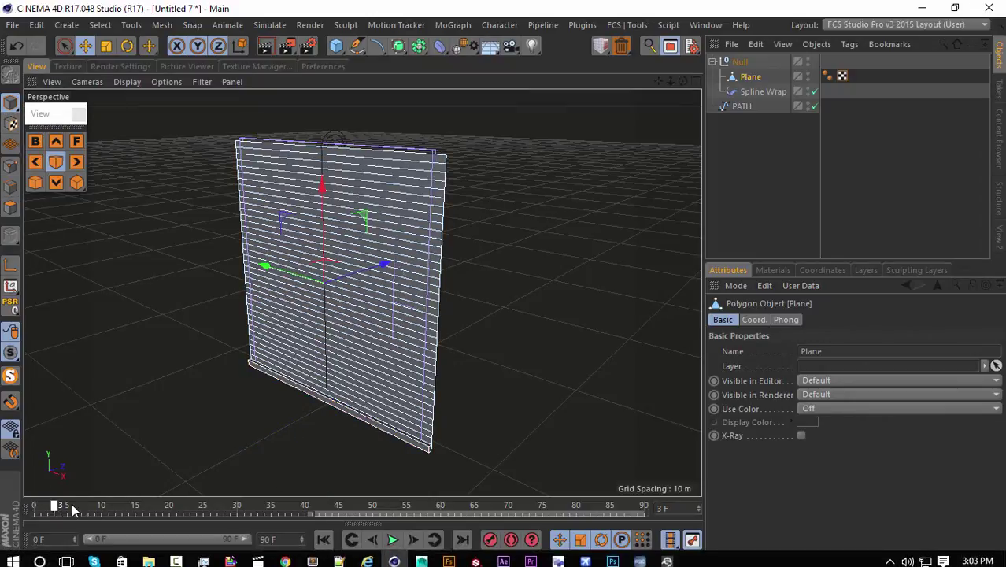
mouse_move(36, 508)
left_mouse_down()
mouse_move(504, 510)
mouse_move(597, 526)
mouse_move(578, 513)
mouse_move(272, 513)
mouse_move(31, 535)
left_mouse_up()
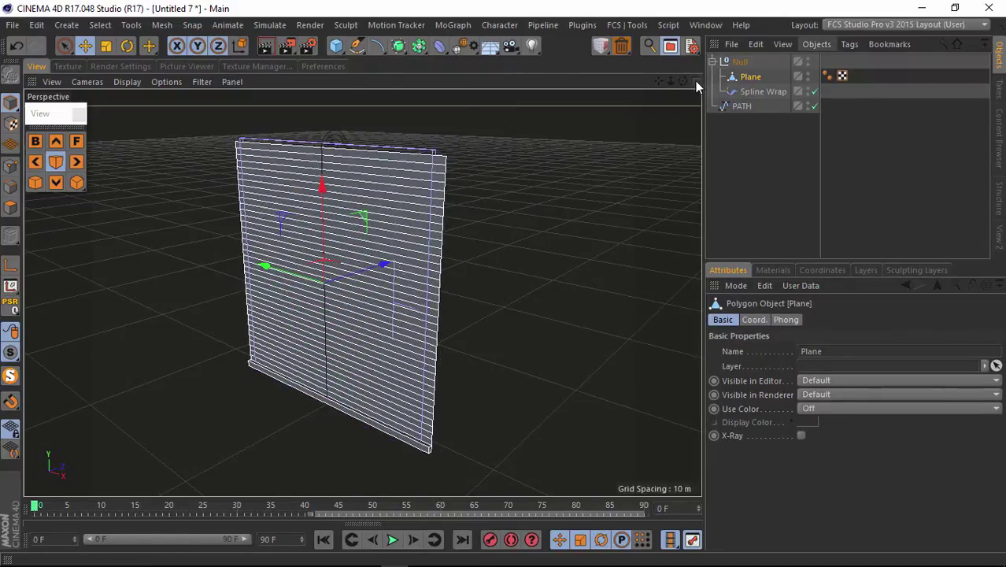
left_click_drag(684, 81, 751, 102)
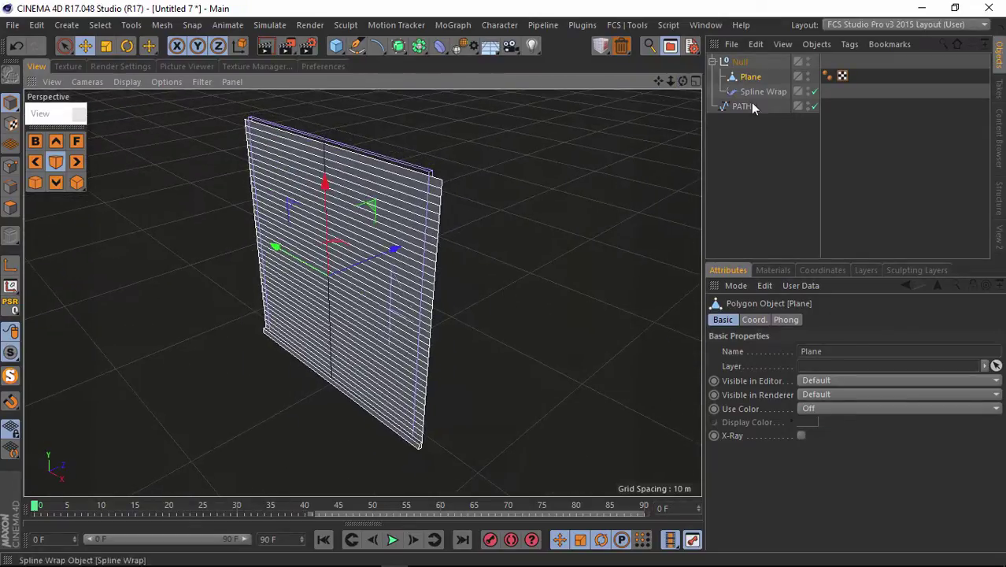
Step: Collapse the Null's hierarchy, clear the selection and apply the green Mat.1 material to the door
left_click(712, 62)
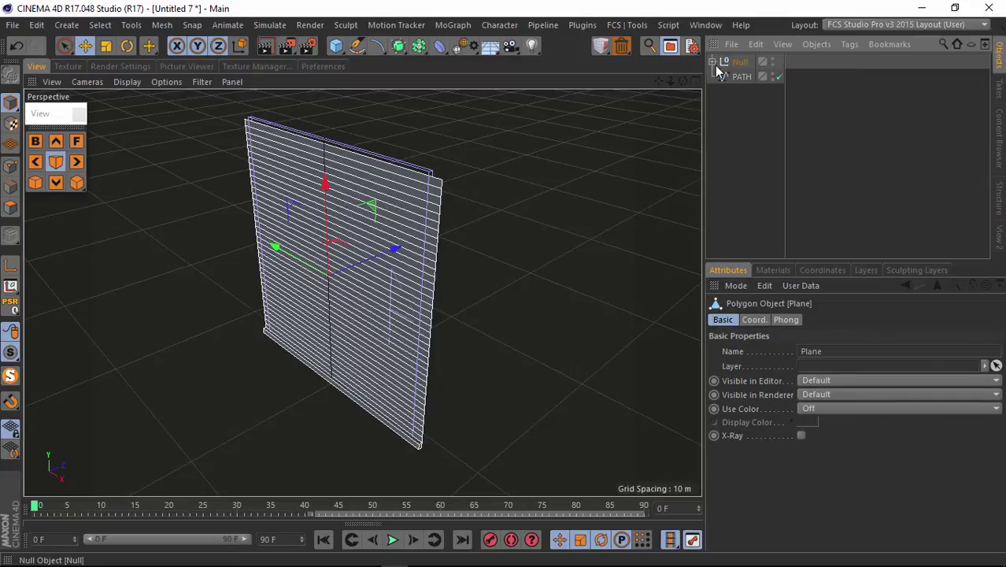
left_click(732, 113)
left_click_drag(504, 298, 506, 290, "alt")
left_click_drag(504, 284, 504, 284, "alt")
left_click(767, 272)
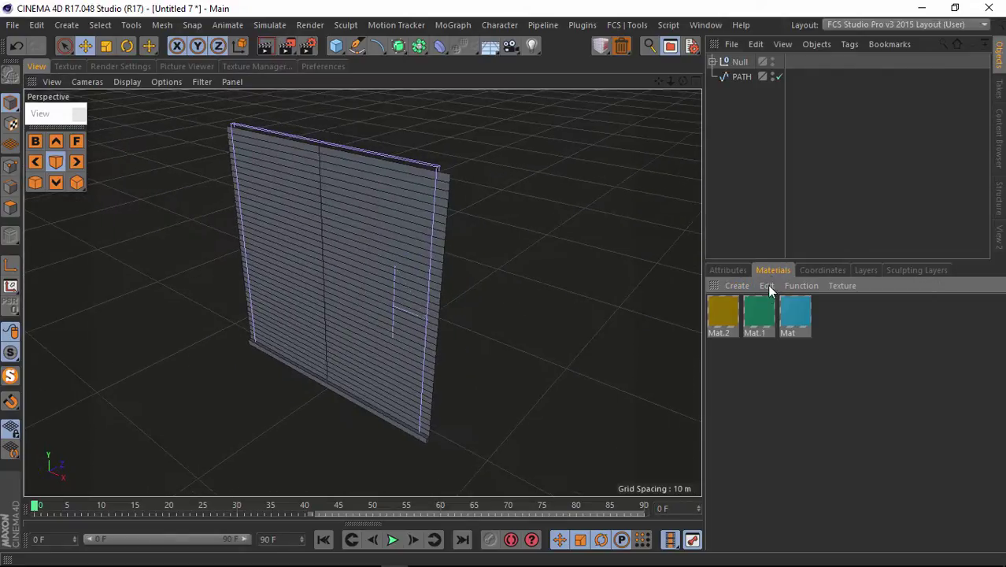
left_click_drag(724, 192, 395, 271)
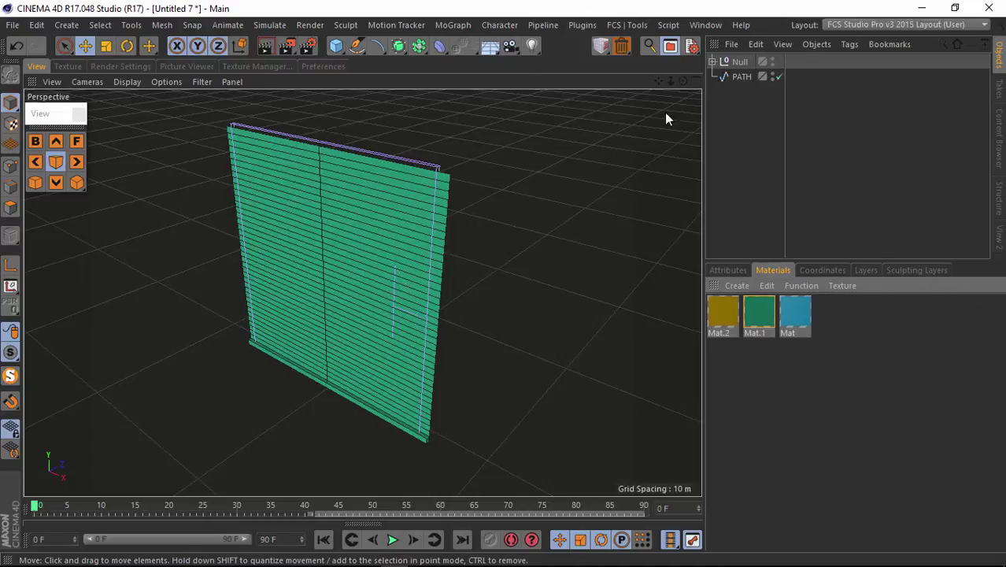
Step: Move the Plane out of the Null and switch to Polygon mode with its extruded edge row selected
left_click(712, 62)
left_click(750, 76)
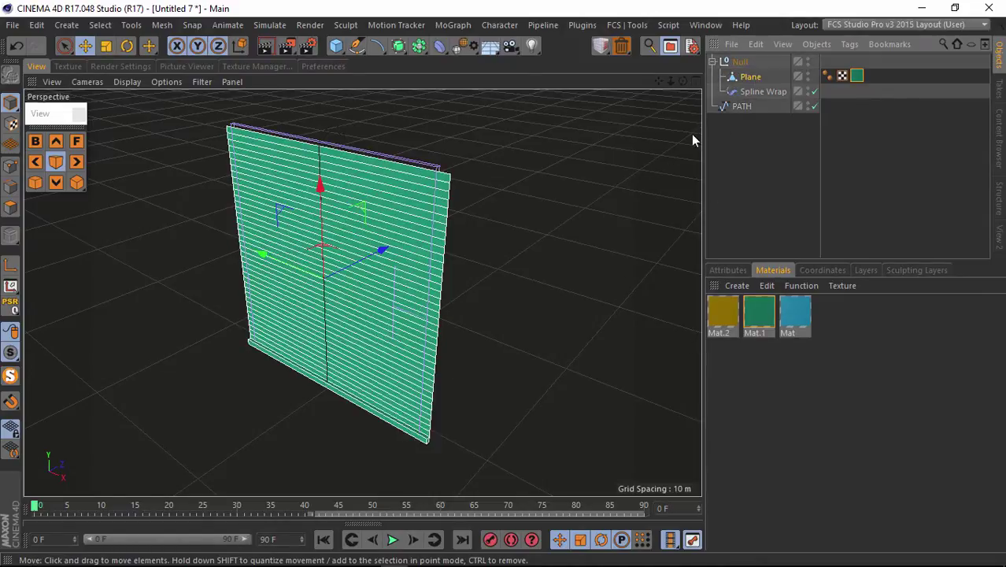
left_click_drag(752, 78, 743, 61)
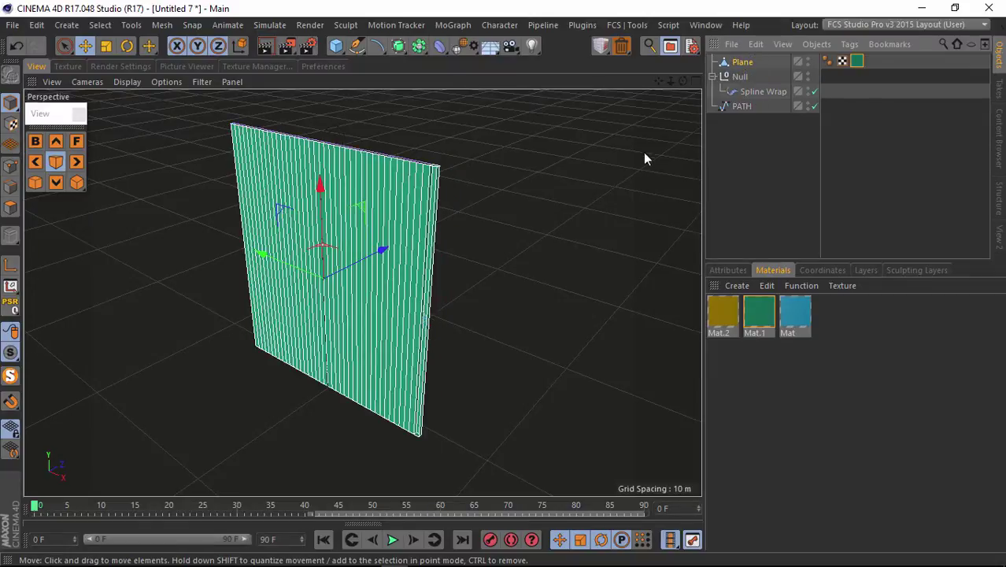
left_click(7, 208)
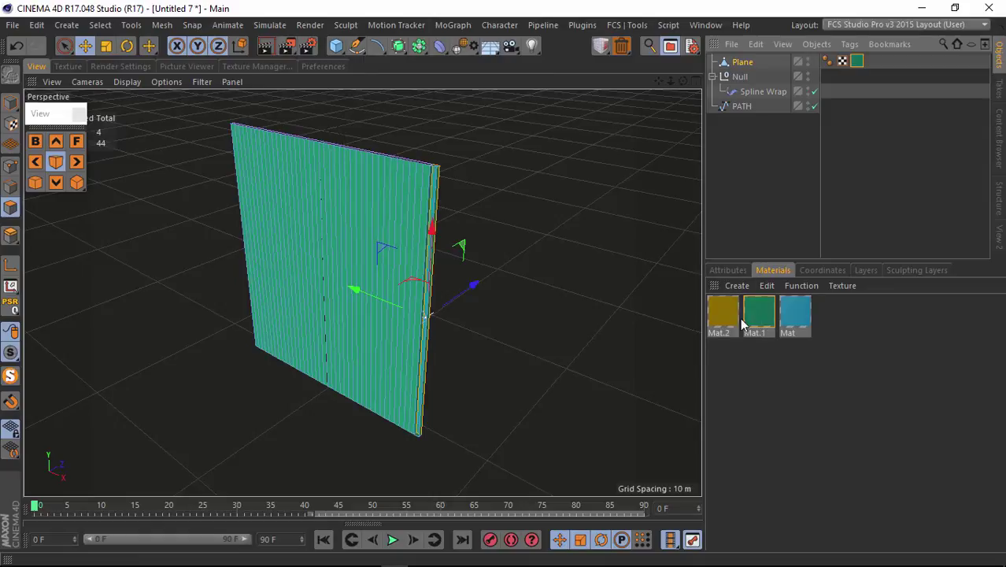
Step: Try applying the yellow Mat.2 material to the selected edge polygons, and delete the resulting polygon selection tags
left_click_drag(742, 323, 671, 275)
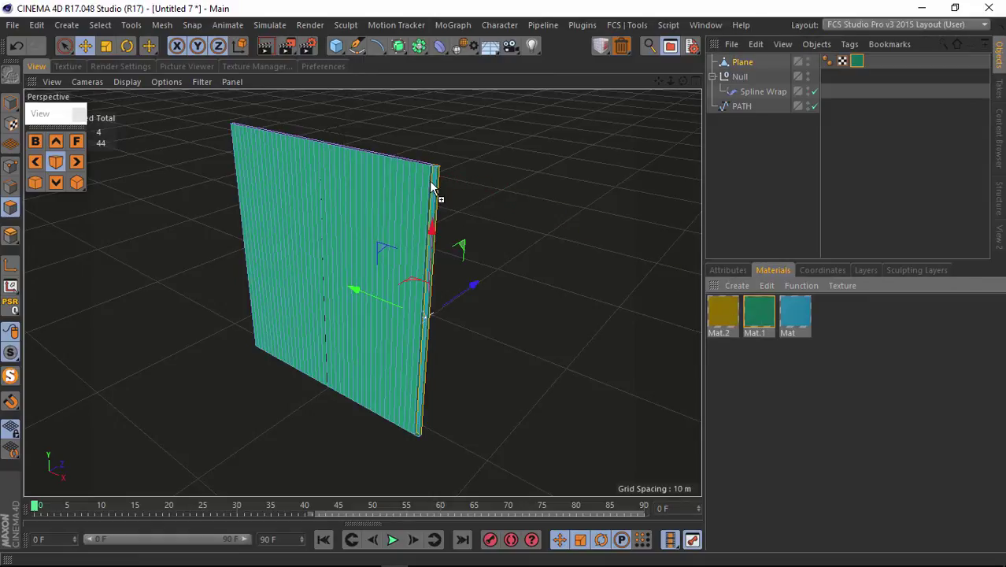
left_click_drag(434, 189, 435, 190)
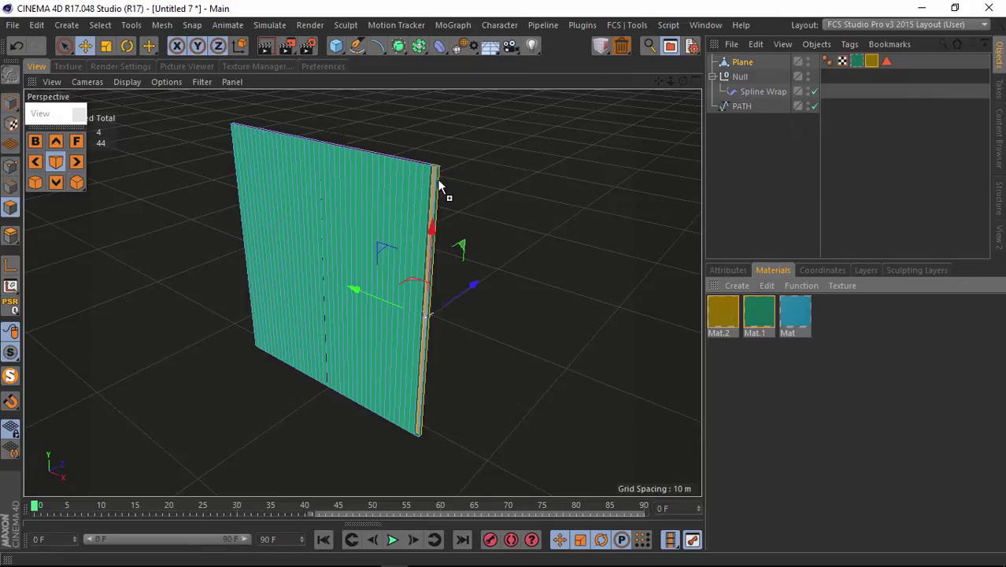
left_click_drag(440, 187, 435, 181)
left_click(904, 63)
key("Delete")
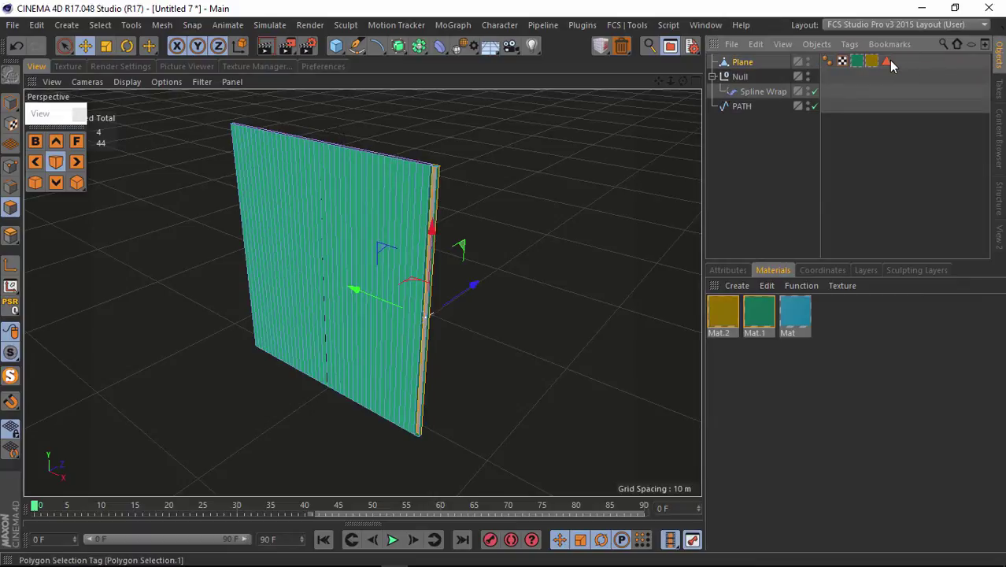
left_click(889, 63)
key("Delete")
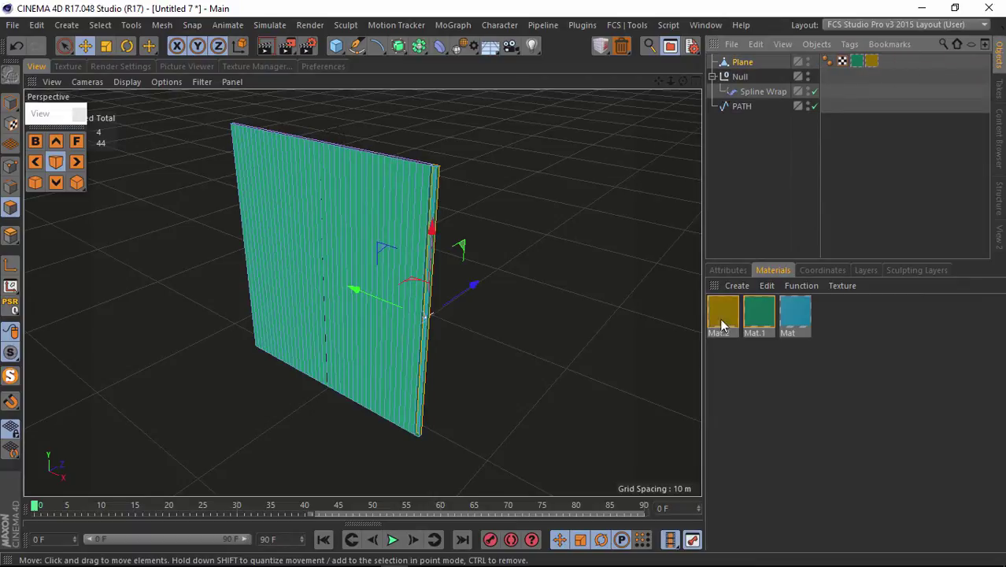
Step: Apply the yellow Mat.2 material to the selected edge polygons again and deselect the Plane
left_click_drag(721, 324, 534, 250)
left_click_drag(432, 194, 432, 197)
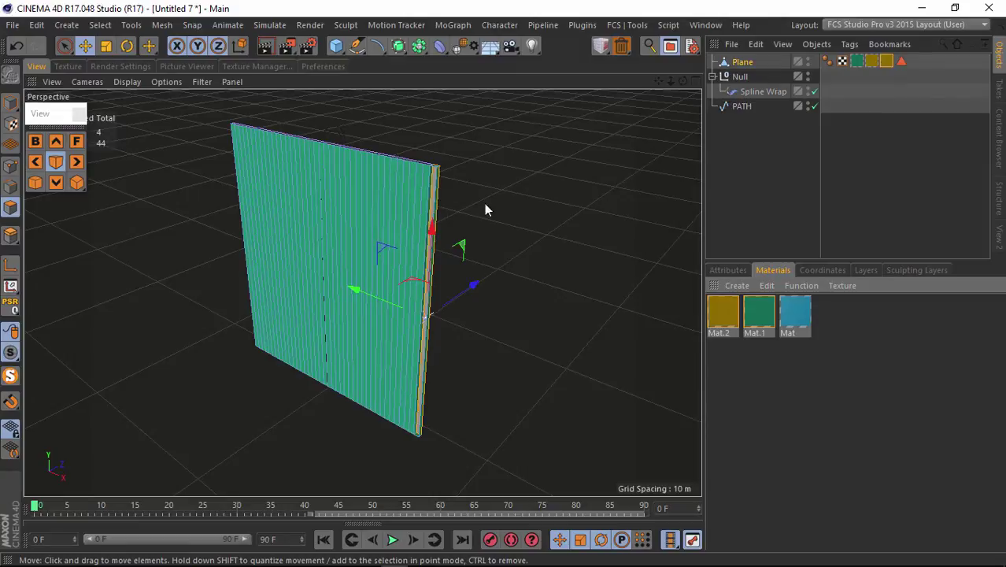
left_click(792, 163)
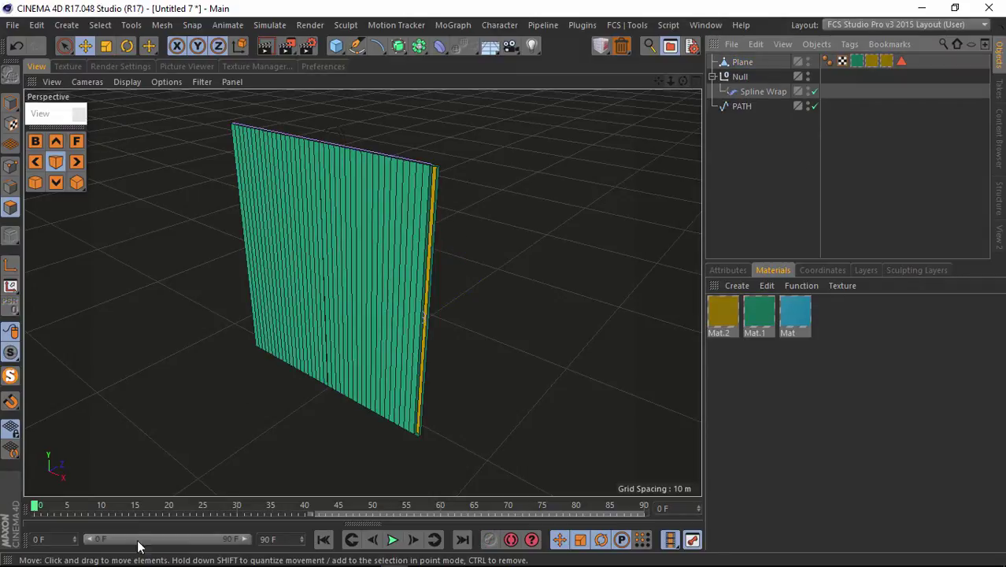
Step: Delete the surplus Mat.2 texture tag from the Plane and move the Plane back under the Null
left_click(869, 61)
key("Delete")
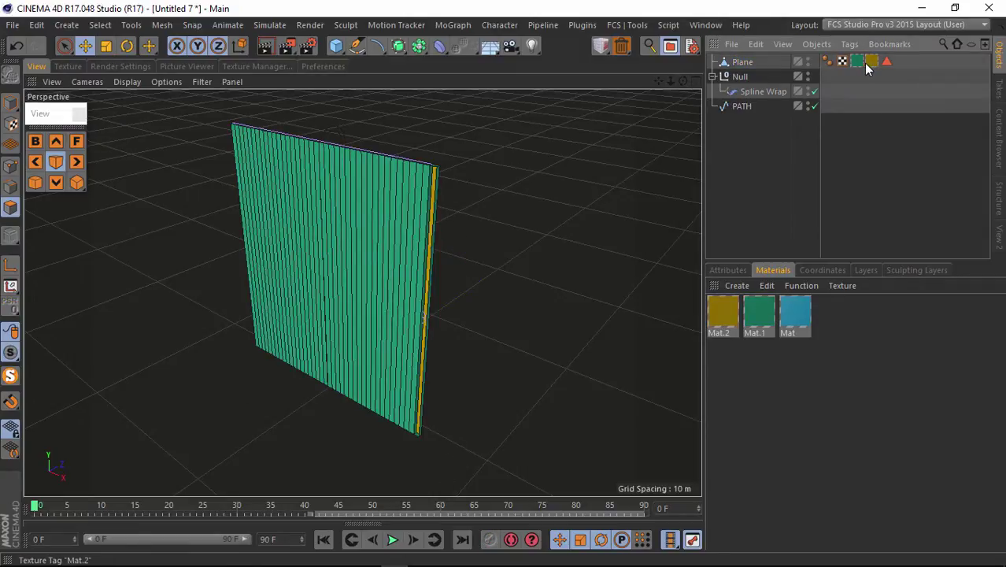
left_click_drag(742, 63, 744, 83)
left_click(740, 65)
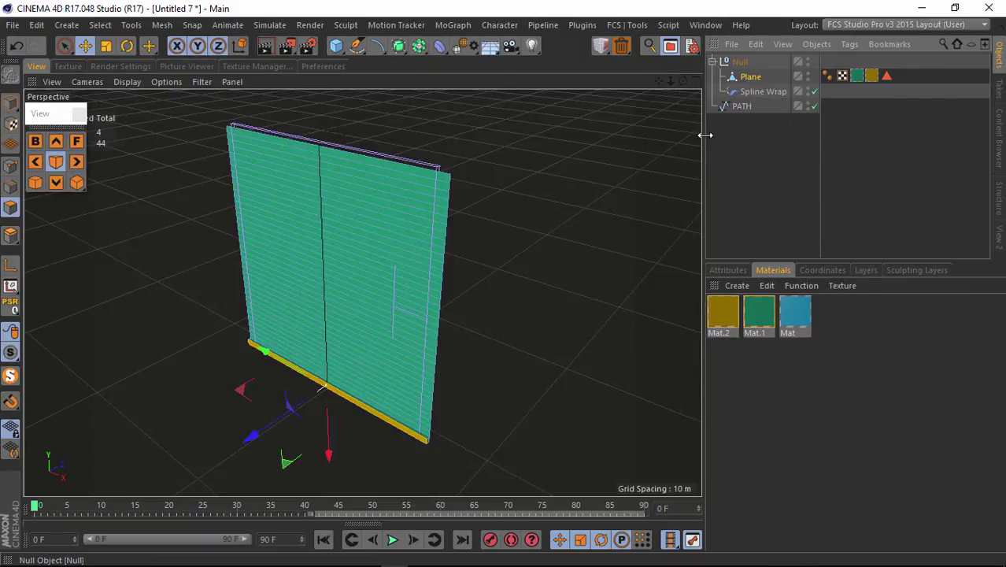
Step: Add a Cube and move it along X to the left end of the door's bottom edge
left_click(745, 170)
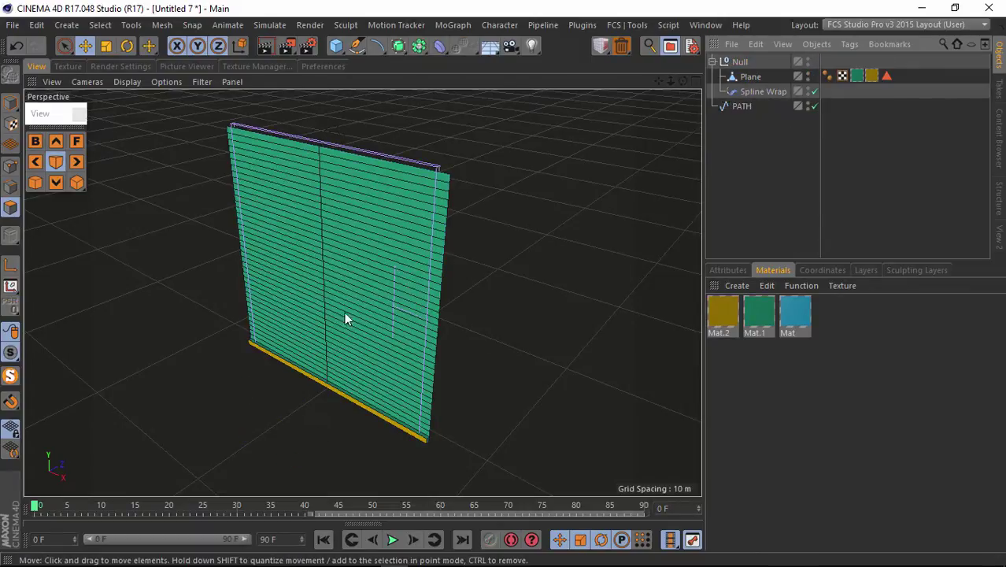
left_click_drag(503, 281, 502, 282, "alt")
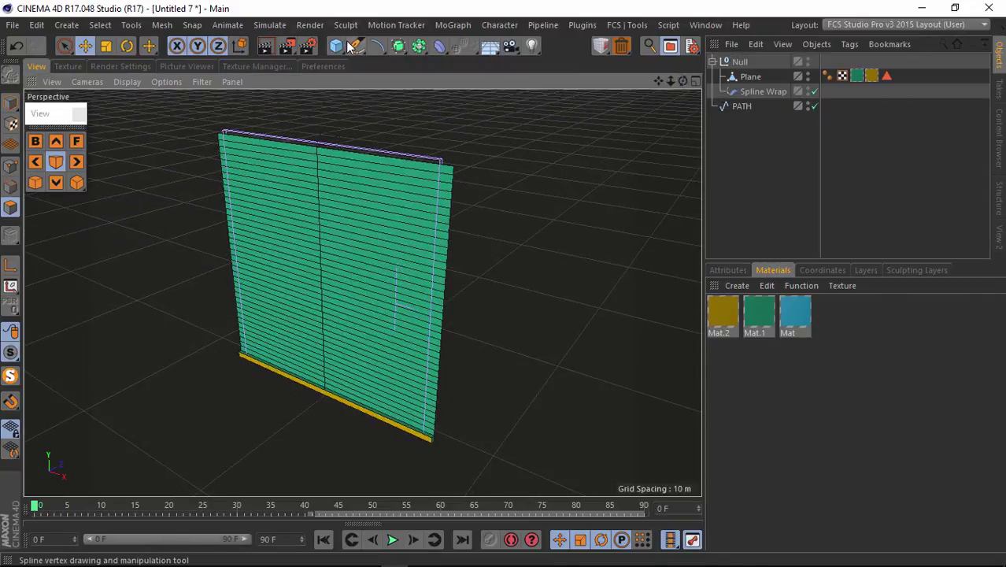
left_click(346, 47)
left_click(455, 68)
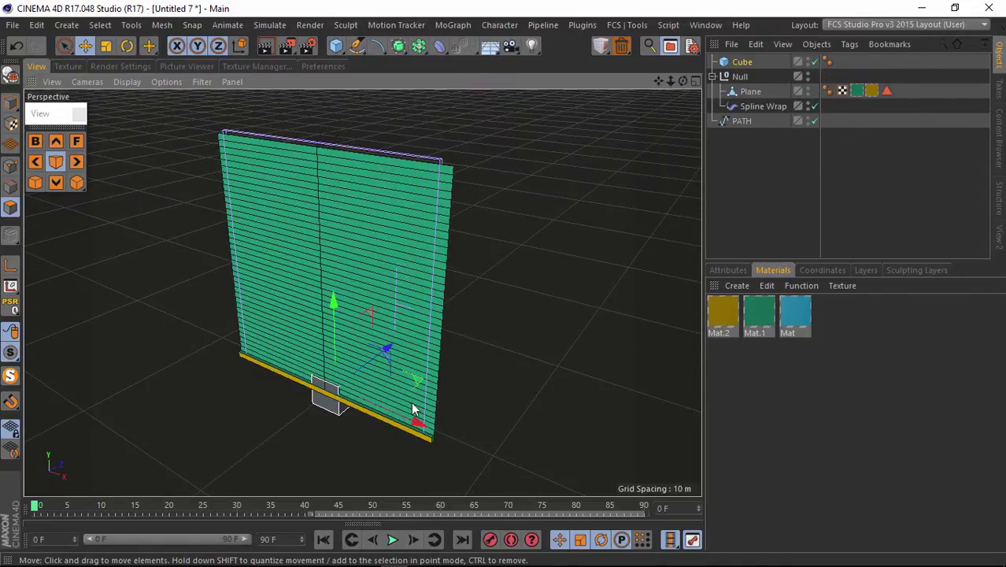
left_click_drag(413, 409, 292, 389)
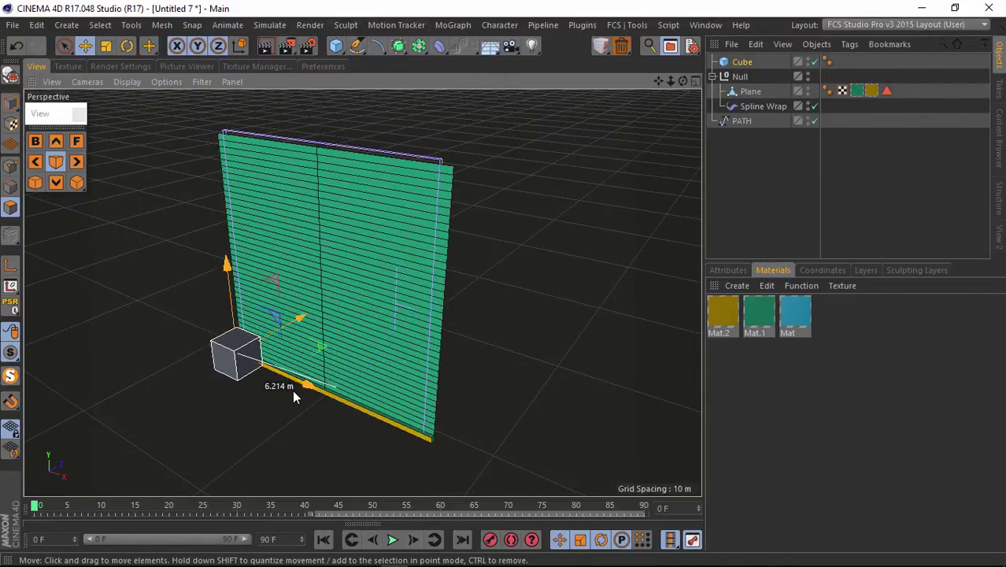
left_click(15, 49)
left_click_drag(422, 423, 321, 372)
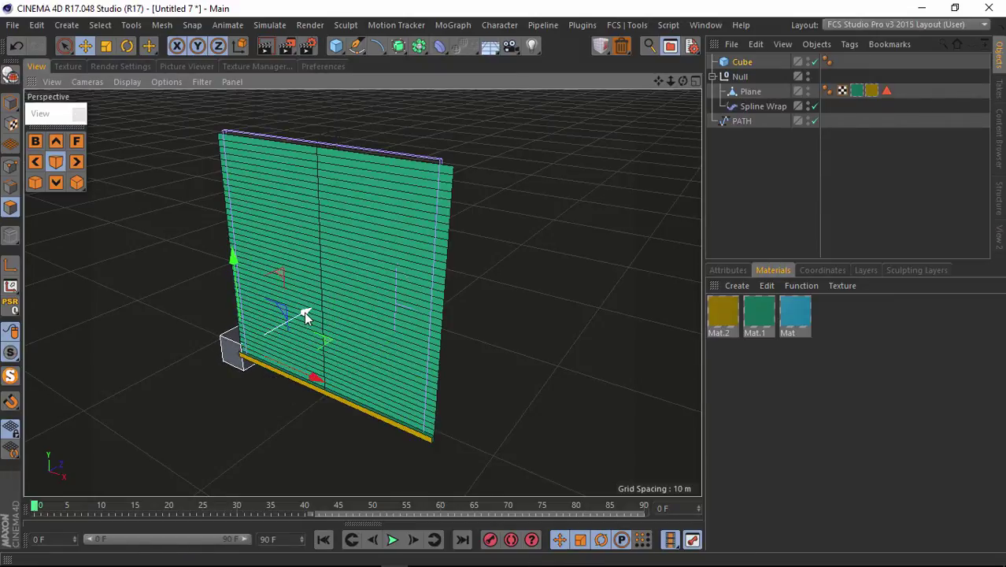
Step: Fine-tune the Cube's depth and raise it so its base sits level with the door's bottom edge
left_click_drag(306, 314, 302, 316)
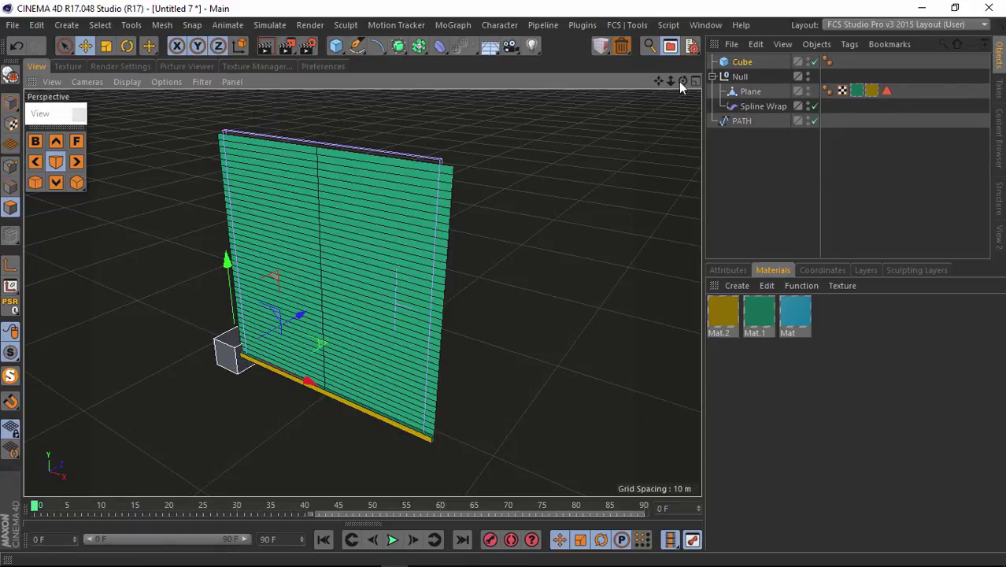
left_click_drag(681, 81, 503, 283)
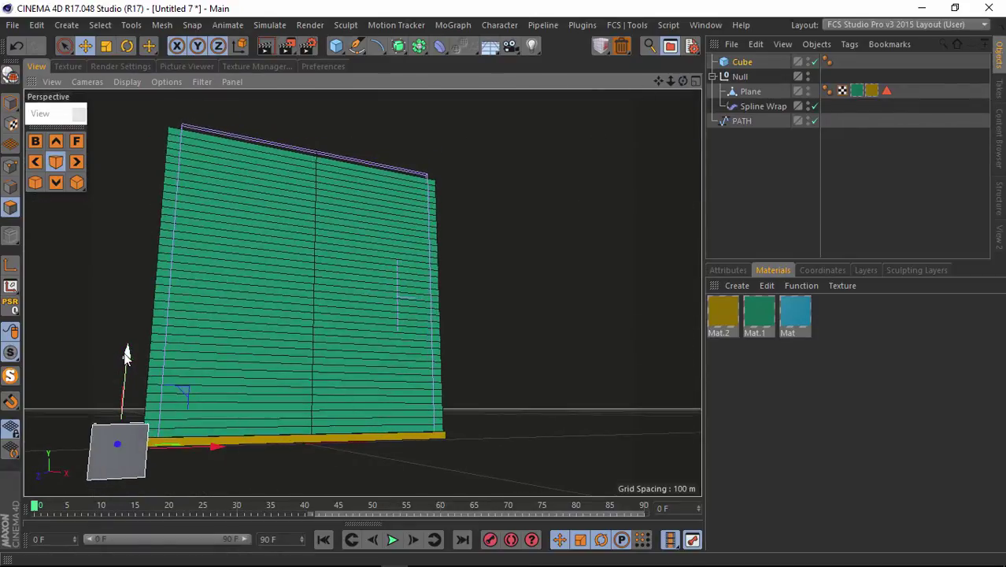
left_click_drag(131, 361, 131, 335)
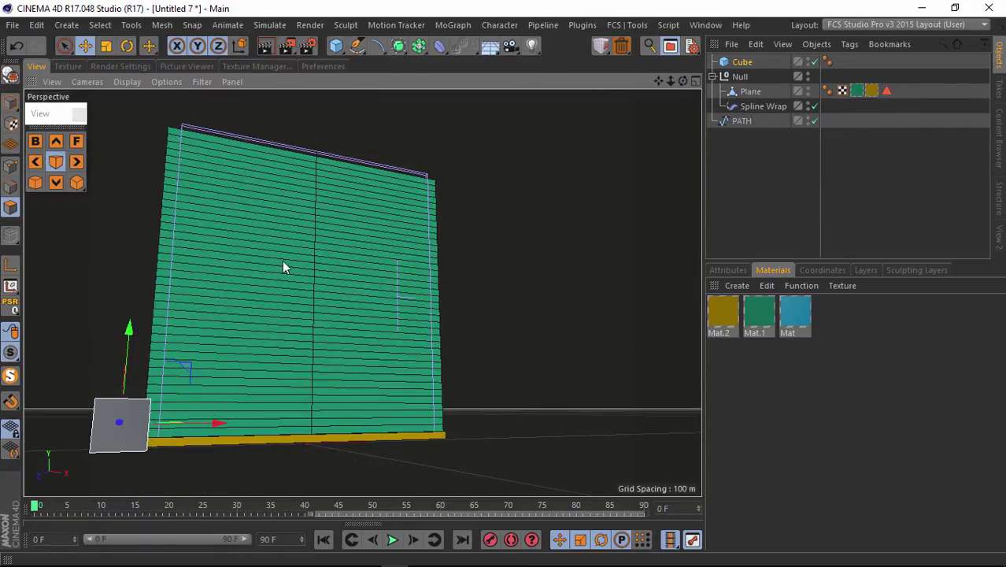
left_click_drag(504, 285, 505, 283)
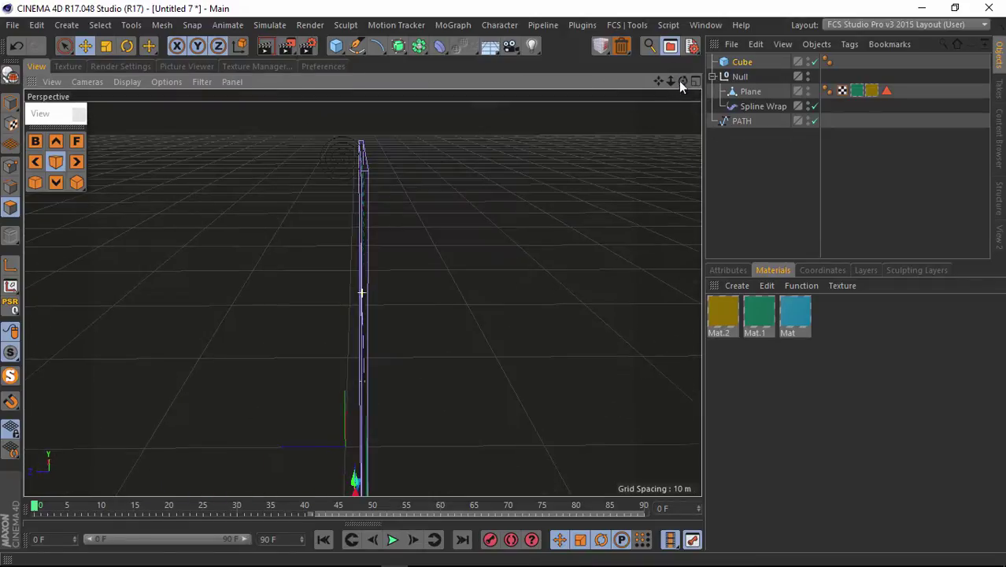
left_click_drag(659, 81, 504, 281)
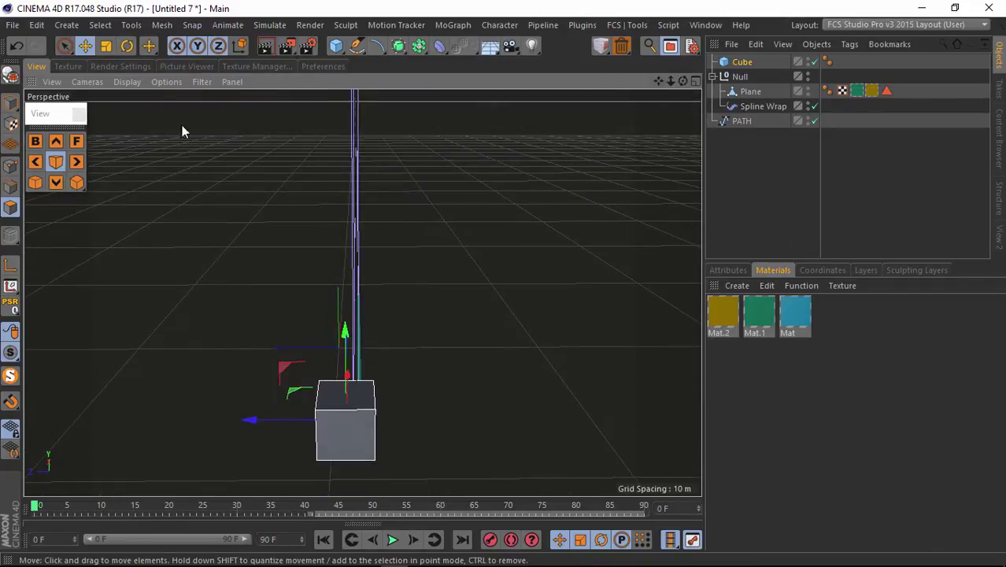
Step: Make the Cube editable and slim it by moving its back face inward and its outer side face inward about 1.1 m
left_click(11, 76)
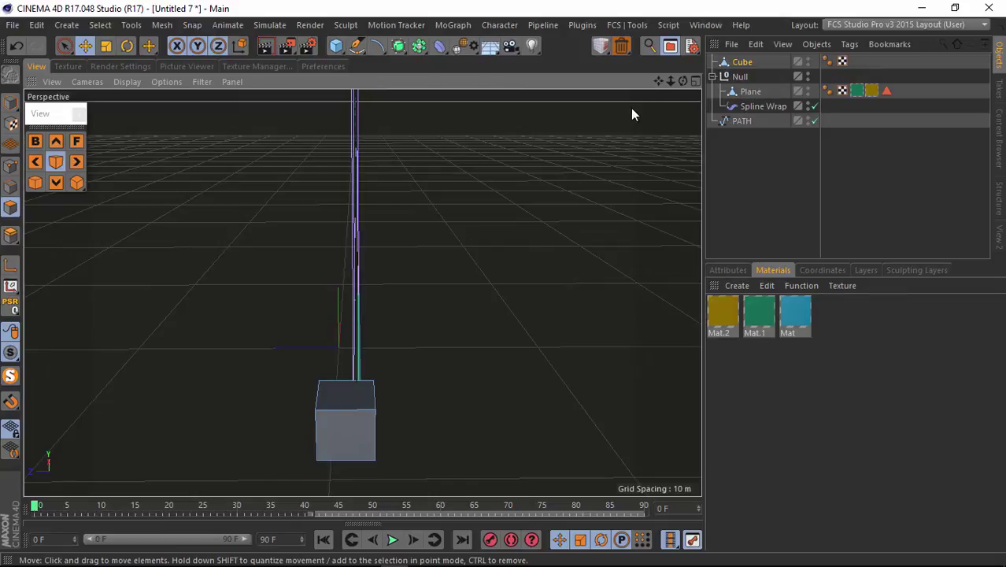
left_click_drag(683, 82, 505, 283)
left_click(324, 426)
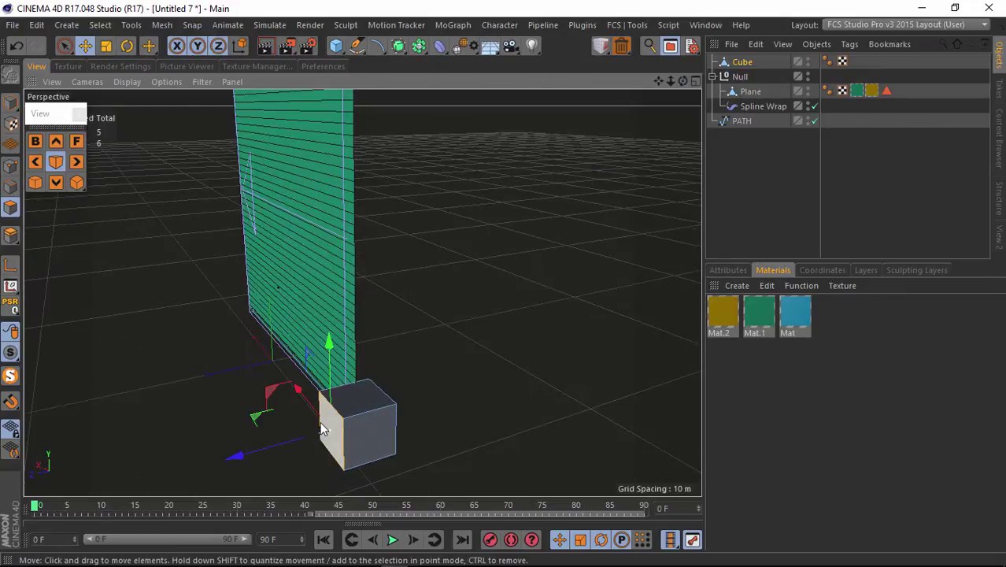
left_click_drag(292, 440, 316, 435)
left_click(384, 429)
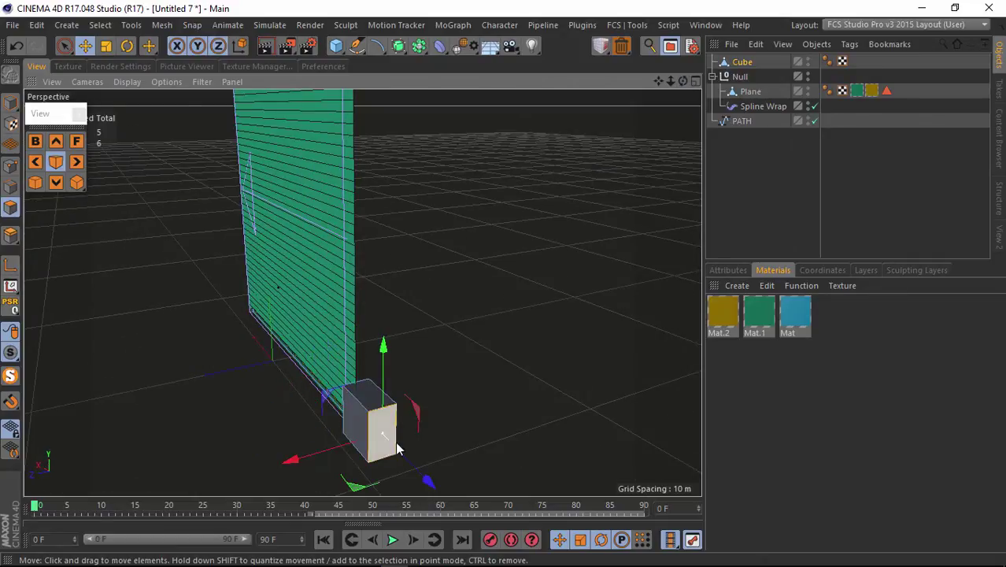
left_click_drag(422, 475, 395, 460)
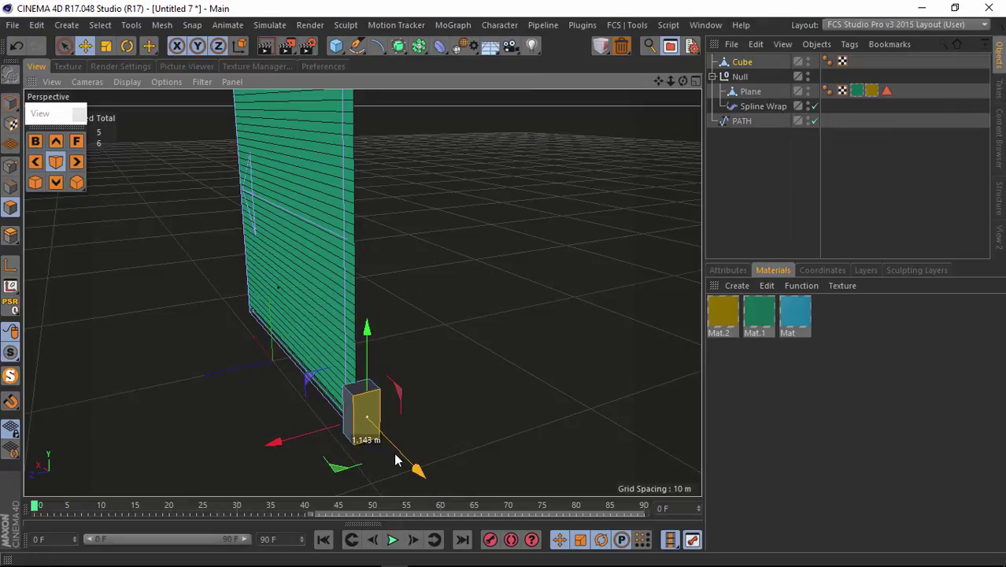
Step: Extrude the Cube's top face upward in two sections to form a side post reaching just above the PATH spiral
left_click(361, 385)
left_click_drag(362, 324, 504, 281)
left_click(76, 161)
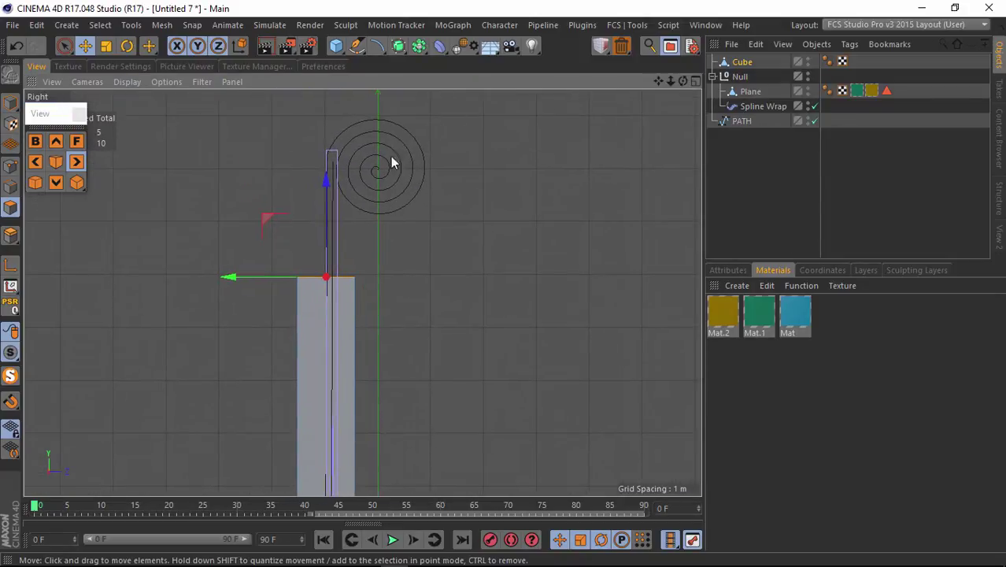
left_click_drag(326, 175, 324, 18)
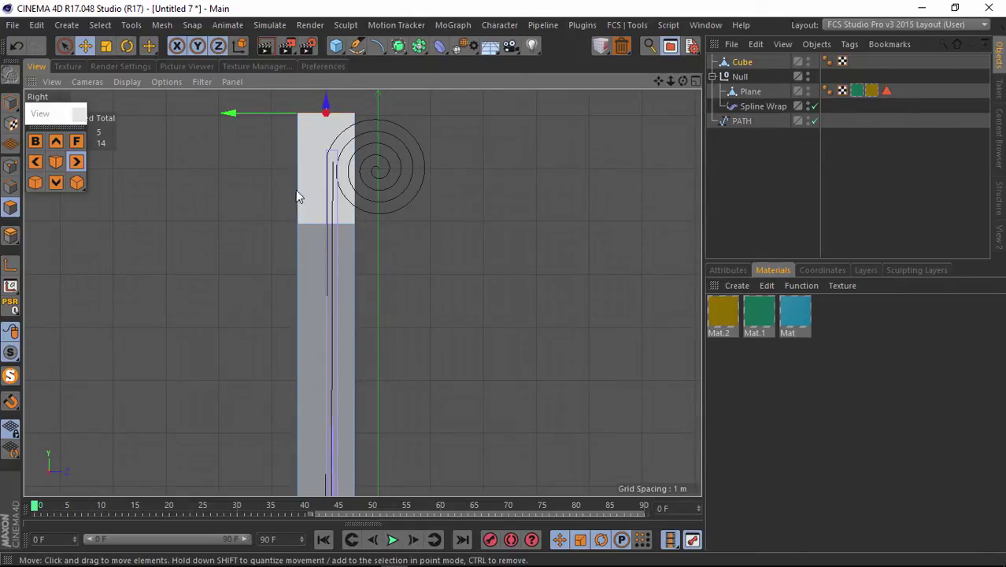
Step: Extrude the back face of the post's top section backward until it covers the whole PATH spiral
left_click(60, 159)
left_click(60, 161)
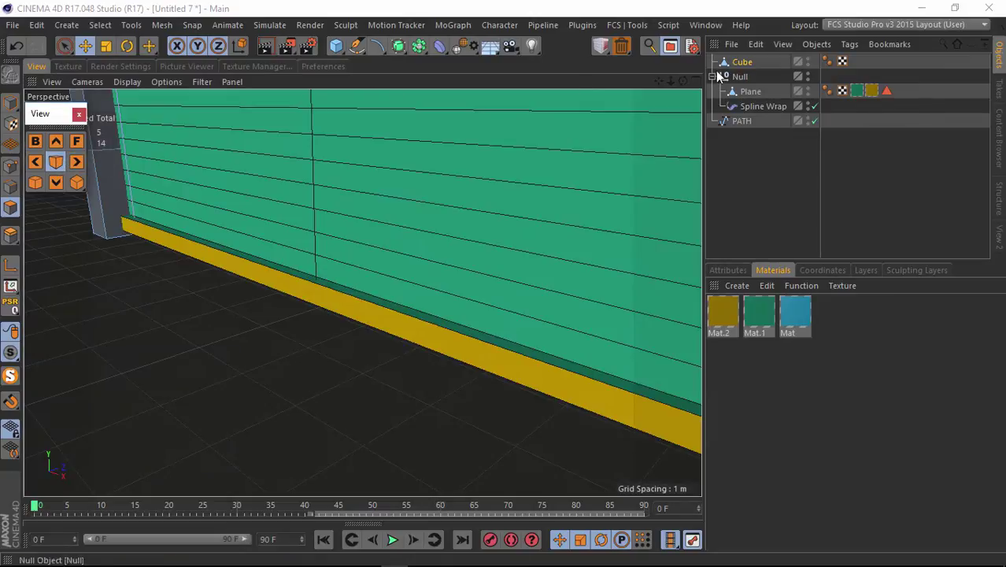
scroll(505, 289, "down", 5)
left_click_drag(504, 285, 505, 285)
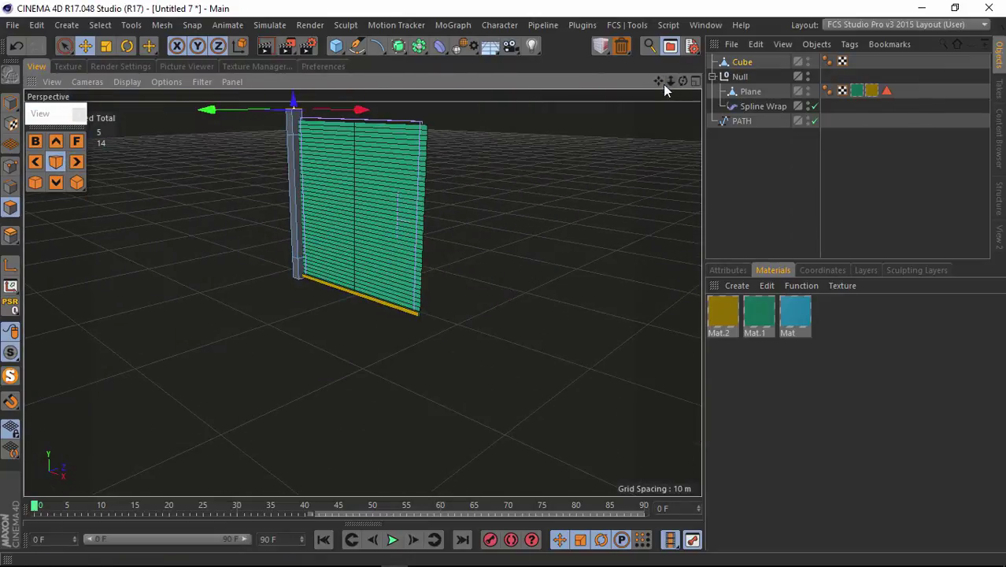
left_click_drag(663, 82, 489, 254)
left_click_drag(670, 81, 507, 277)
left_click_drag(682, 82, 509, 277)
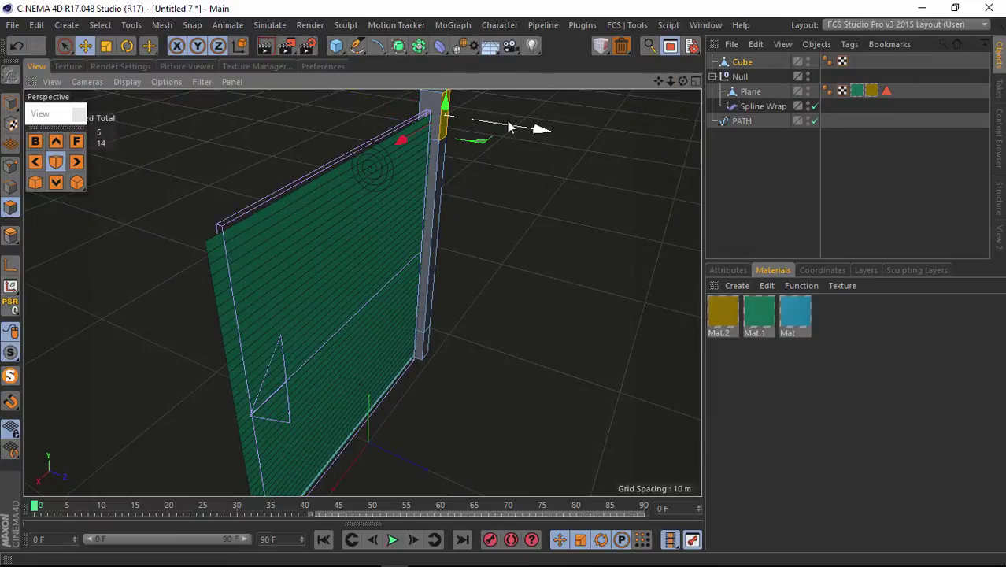
left_click(76, 161)
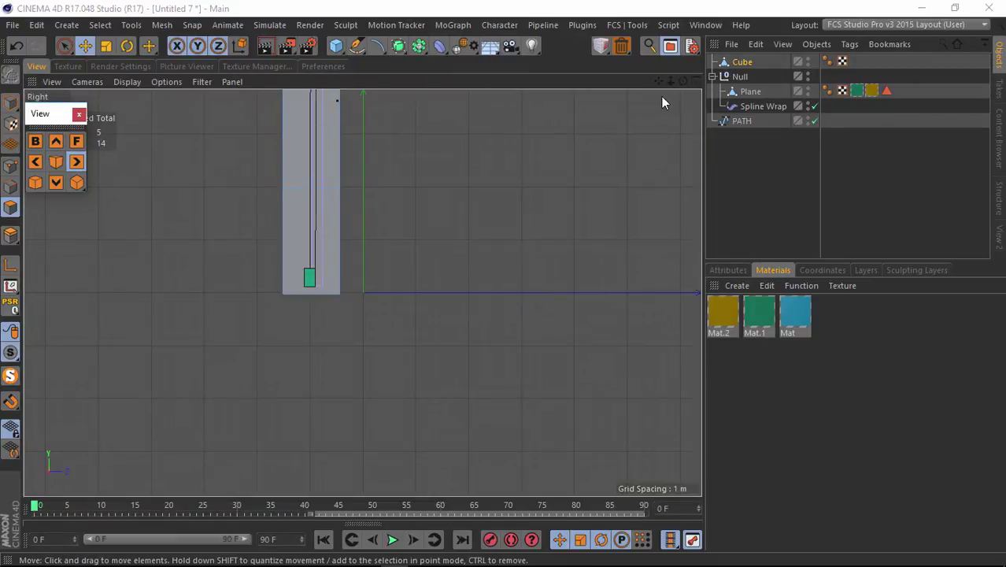
left_click_drag(658, 82, 489, 268)
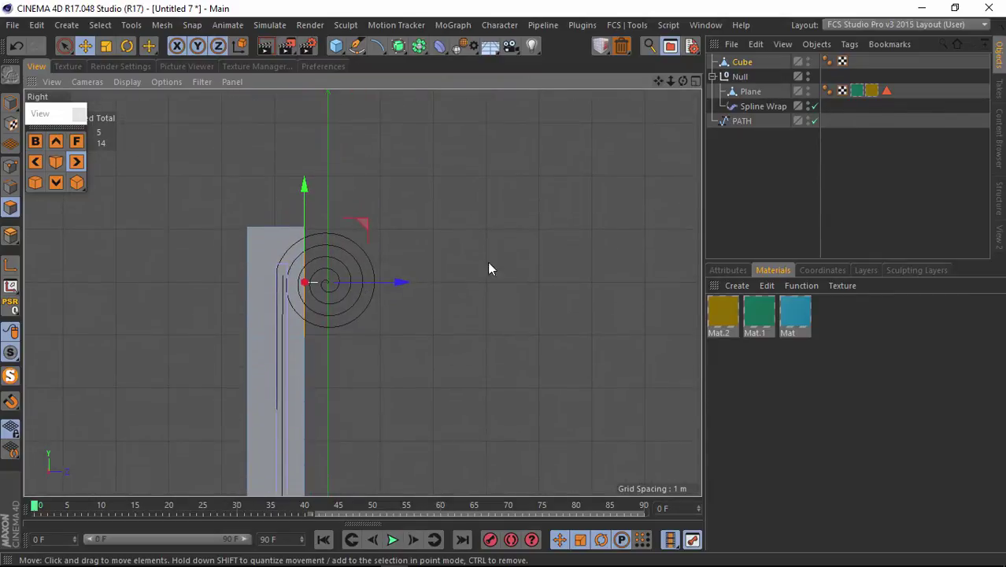
left_click_drag(409, 282, 490, 292)
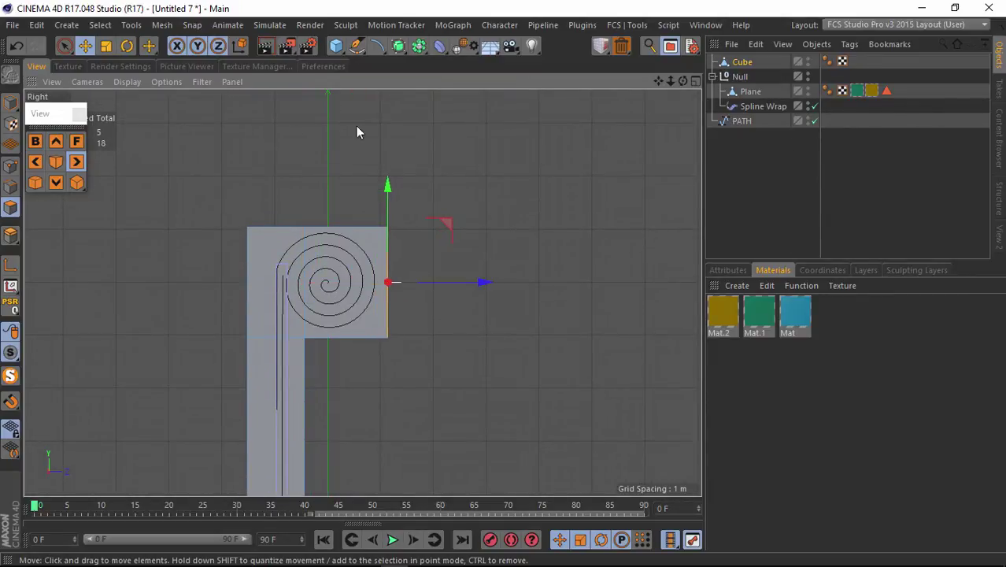
Step: Bevel the upper and lower back edges of the post's roller housing with a 0.779 m offset and 2 subdivisions
left_click(63, 161)
left_click(10, 187)
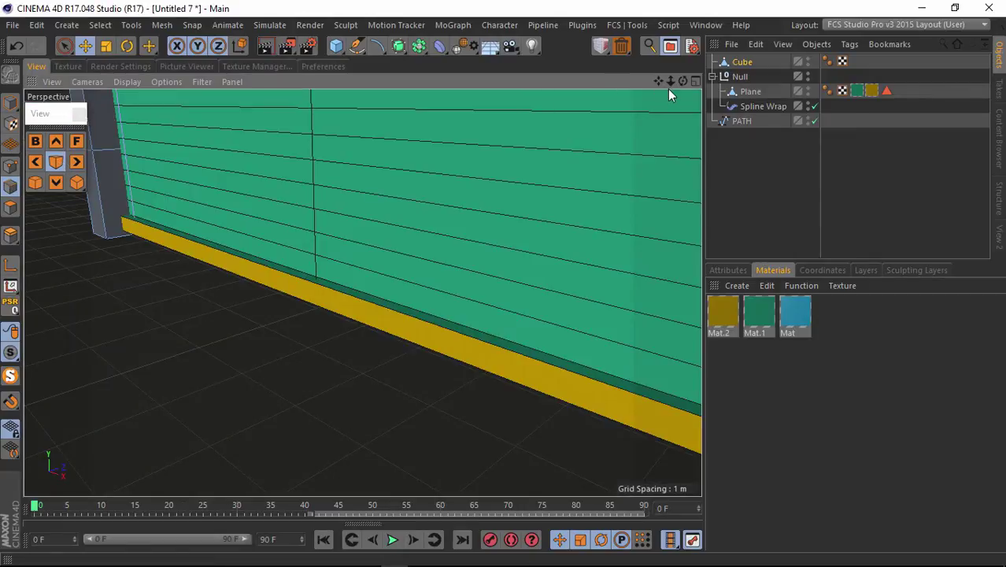
left_click_drag(659, 82, 512, 323)
scroll(507, 303, "down", 8)
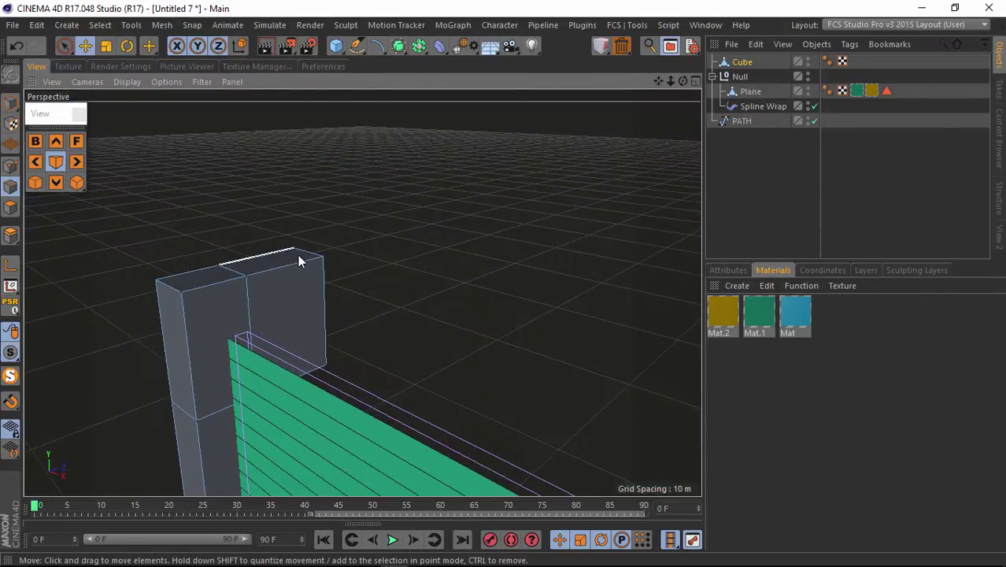
left_click(306, 264)
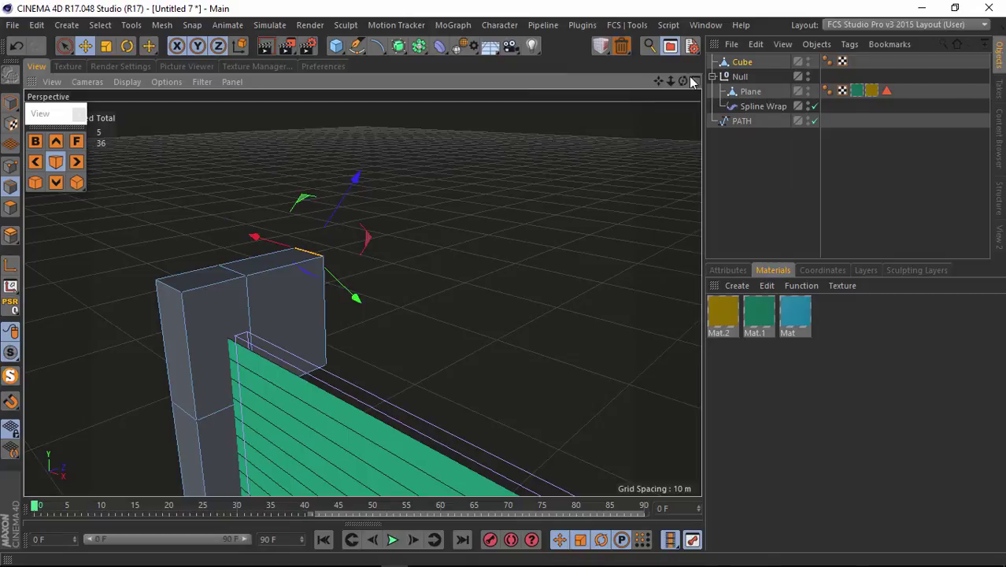
left_click_drag(683, 81, 563, 314)
left_click(504, 410)
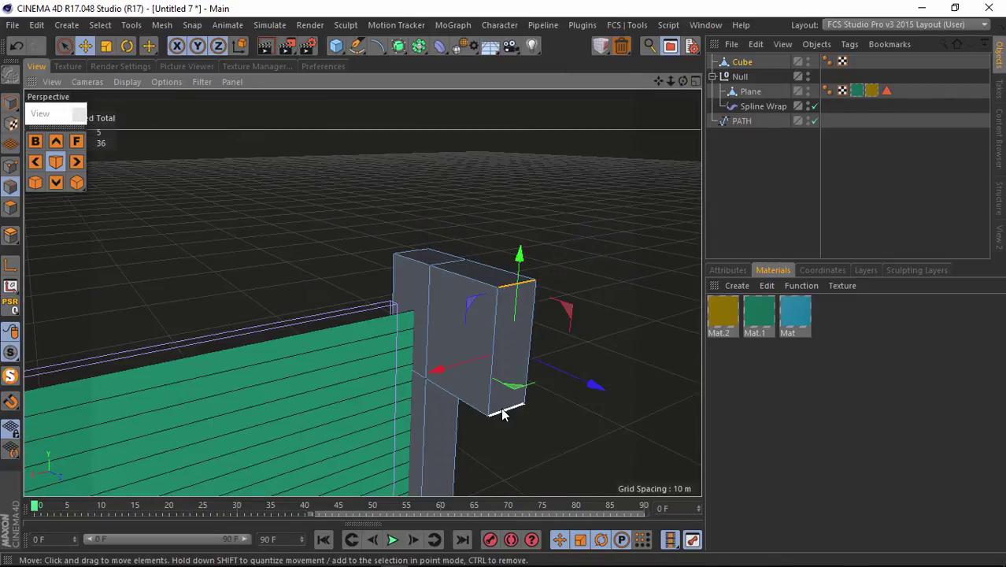
right_click(504, 409)
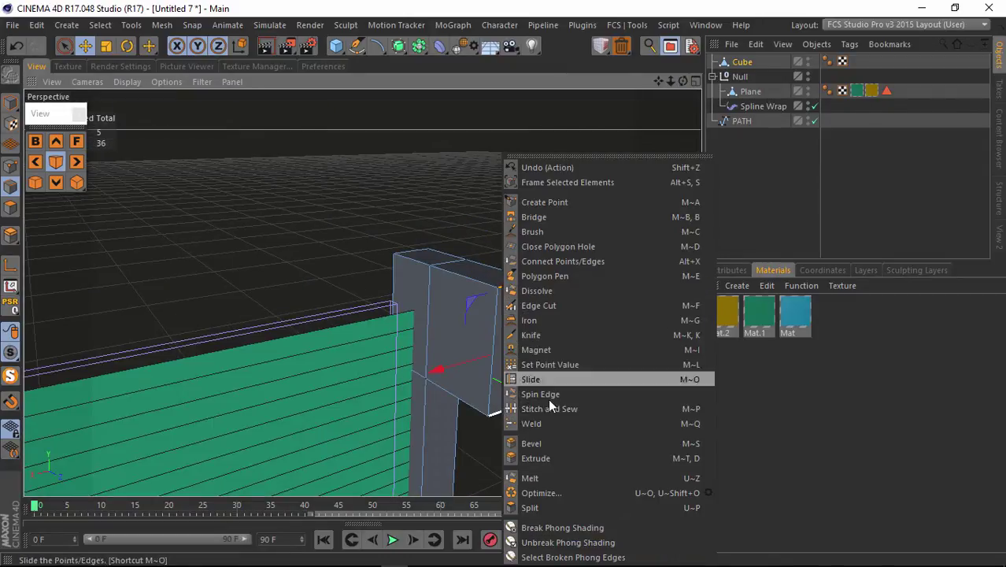
left_click(549, 443)
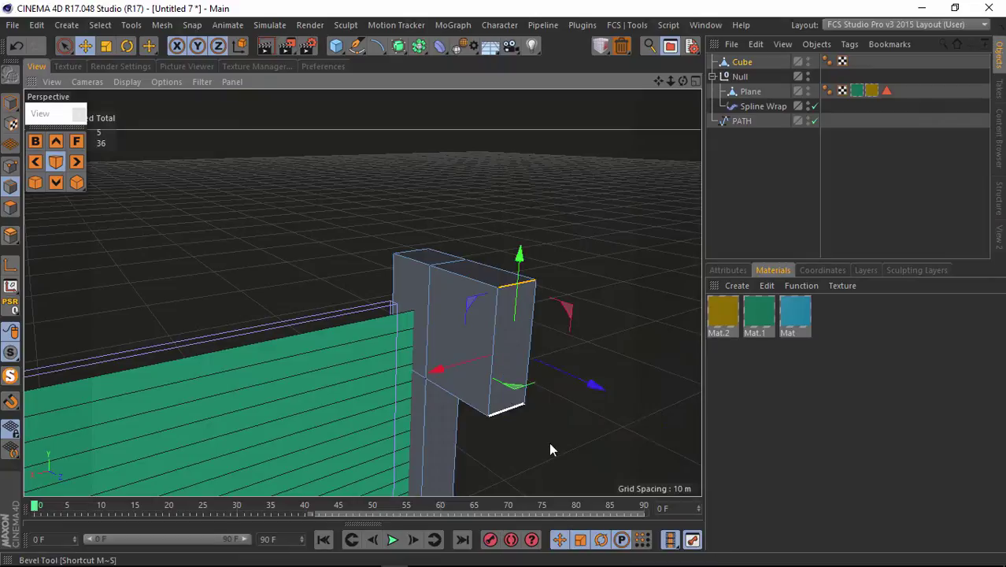
left_click(721, 270)
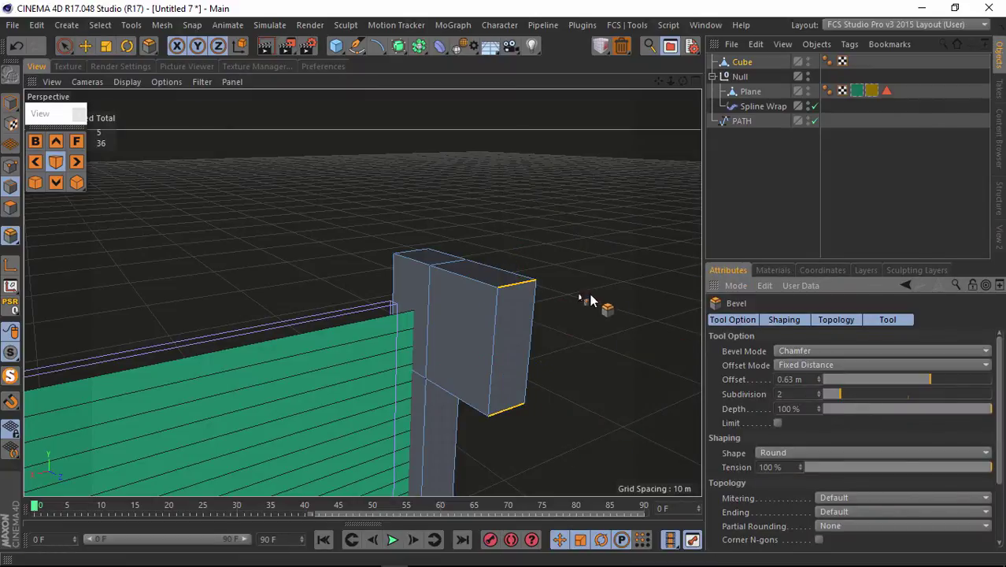
left_click_drag(523, 287, 539, 268)
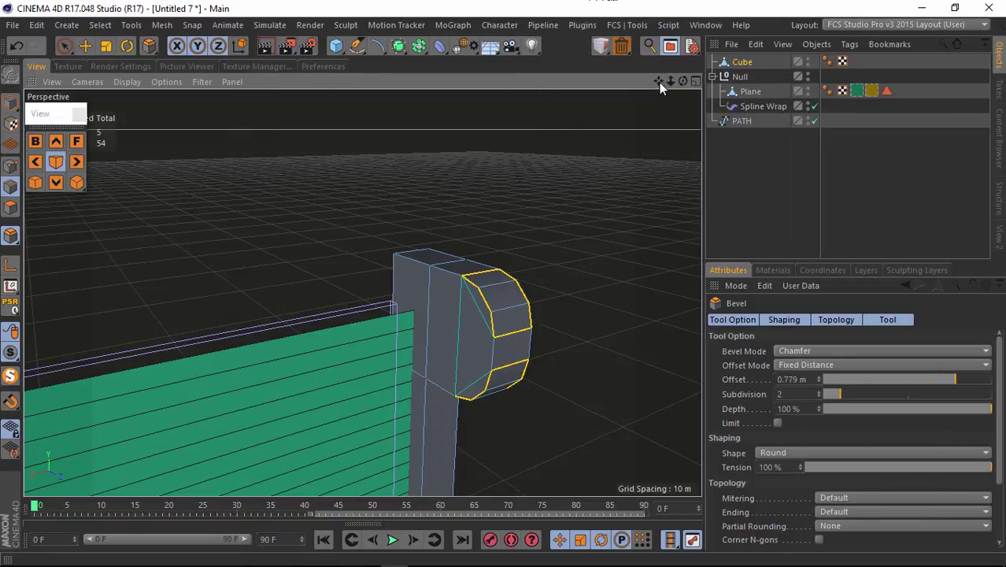
Step: Add a Symmetry object and place the Cube under it to mirror the post across the ZY plane
left_click_drag(660, 82, 504, 282)
left_click_drag(673, 80, 517, 271)
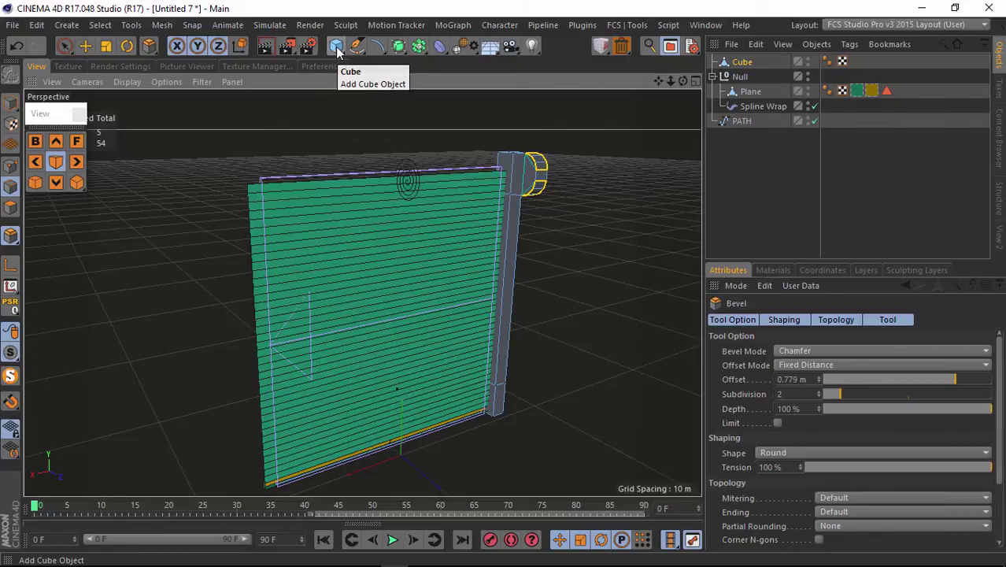
left_click(419, 46)
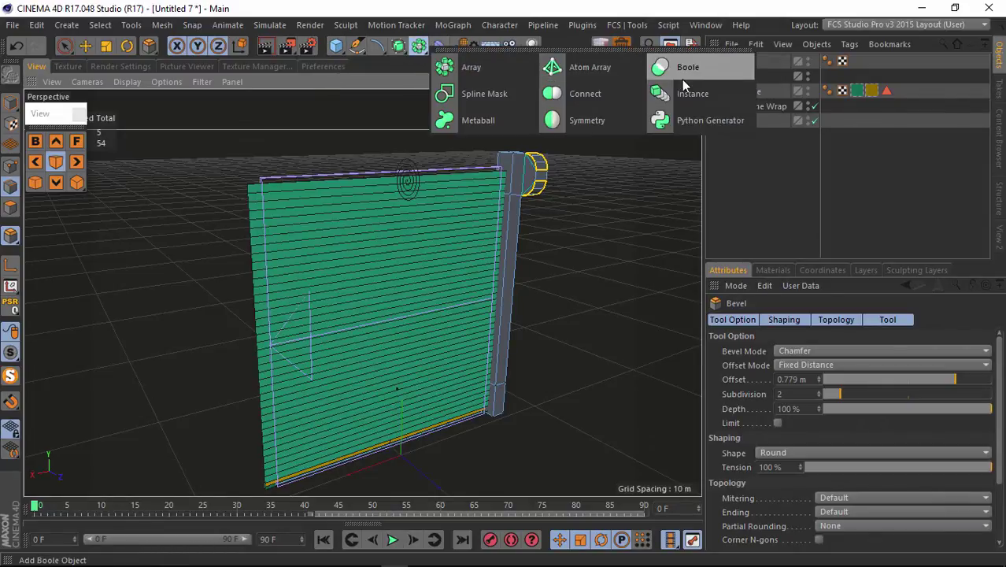
left_click(590, 119)
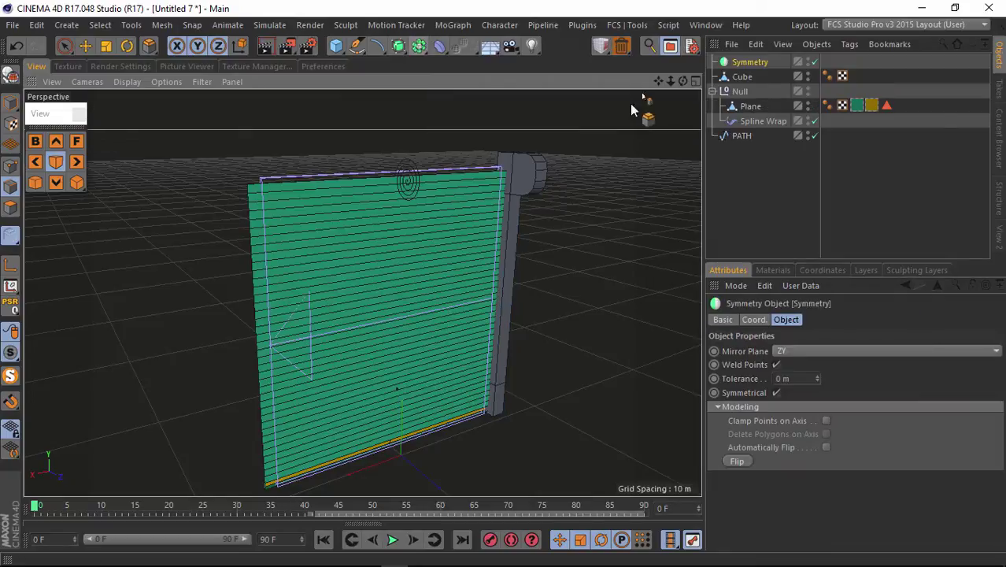
left_click_drag(742, 79, 752, 64)
left_click(749, 62)
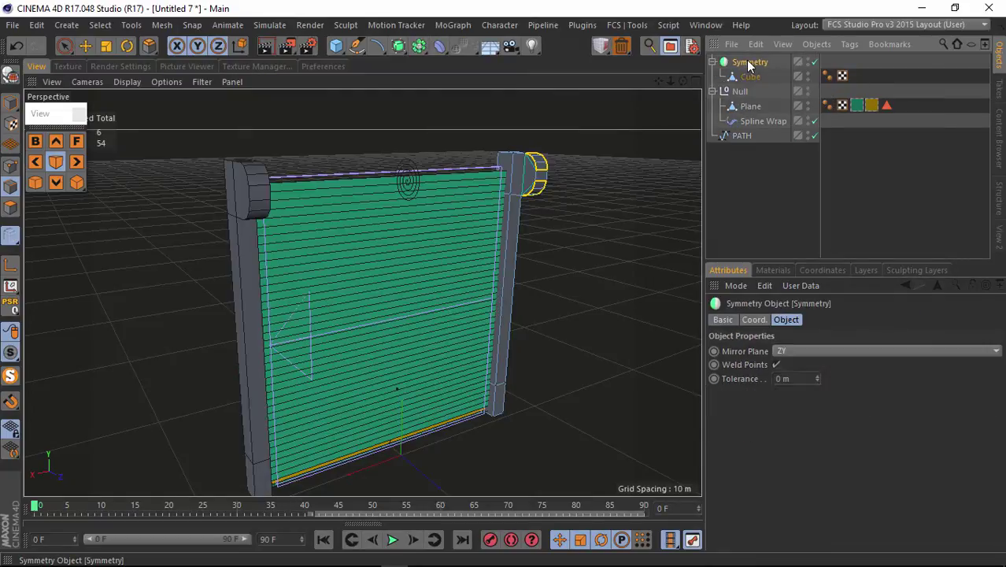
left_click_drag(682, 84, 512, 290)
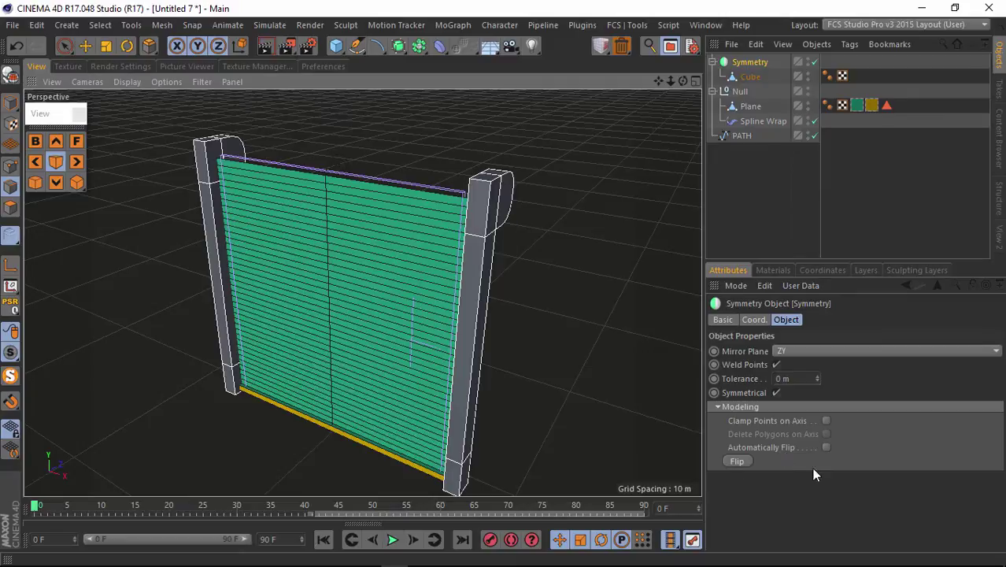
Step: Make the Symmetry object editable, move the Cube out of the resulting null and delete the empty null
left_click(749, 78)
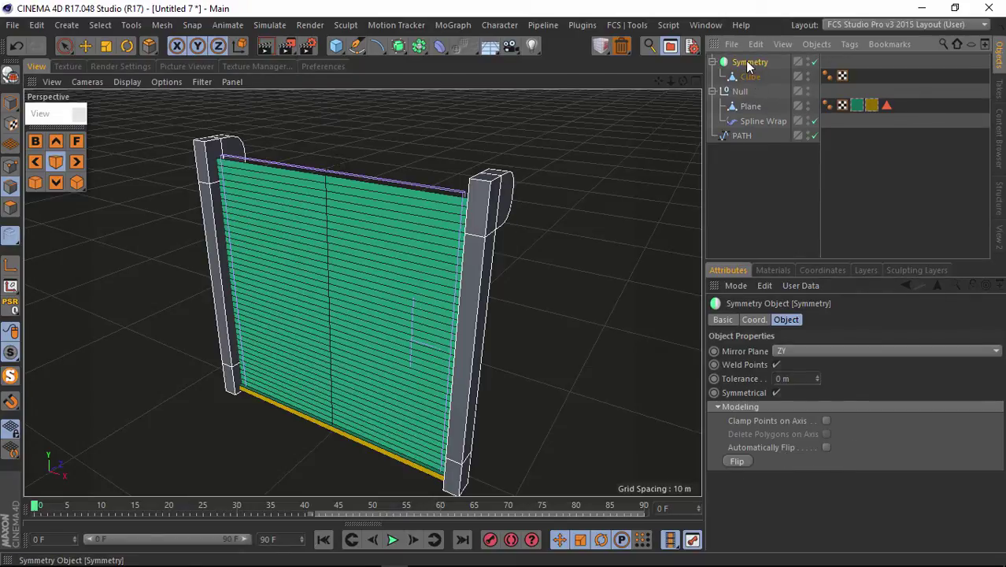
key("c")
left_click(713, 62)
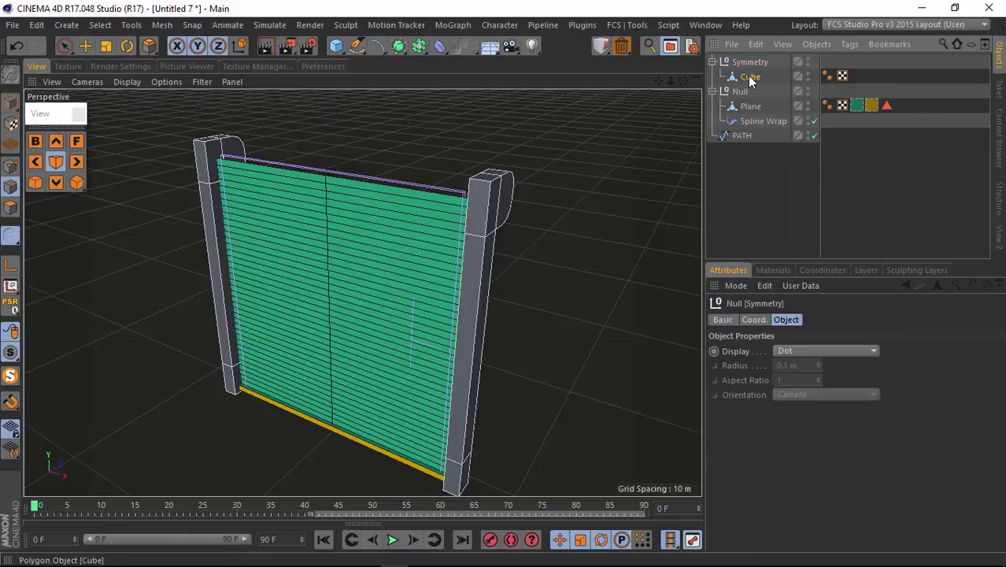
left_click_drag(750, 76, 744, 59)
left_click(743, 76)
key("Delete")
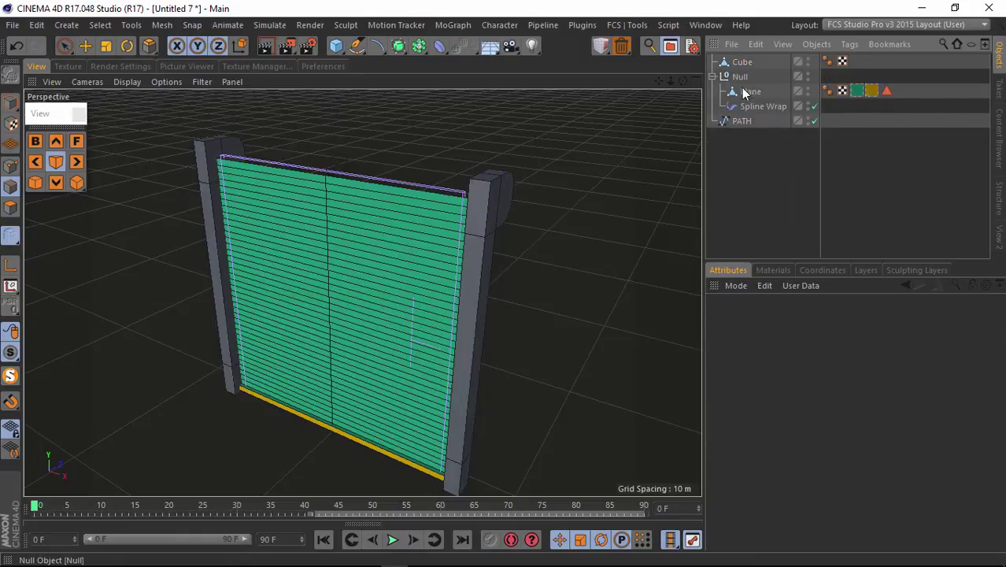
Step: Bridge the facing inner edges of the two posts' top sections to build the front and top of a header beam
left_click(742, 62)
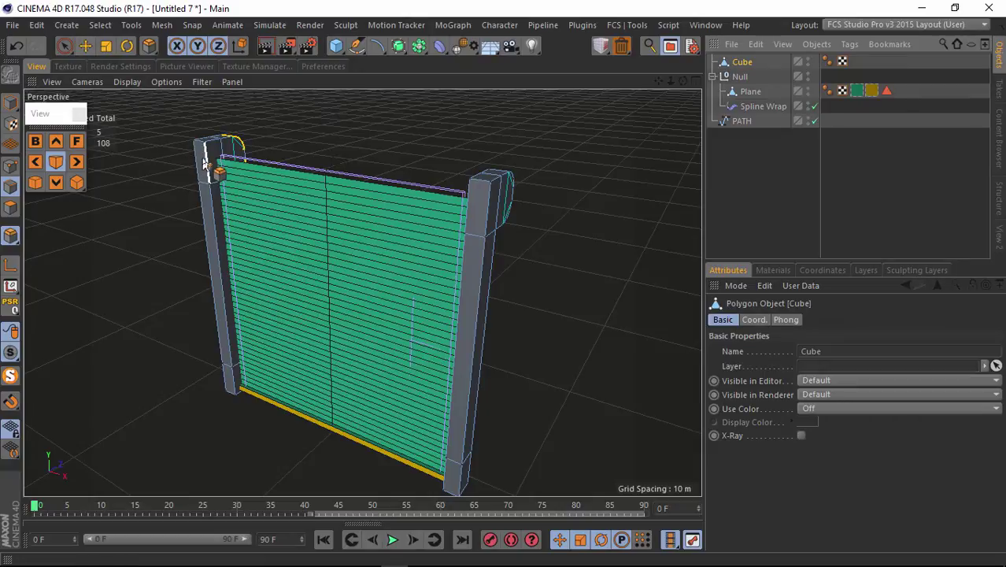
left_click(86, 45)
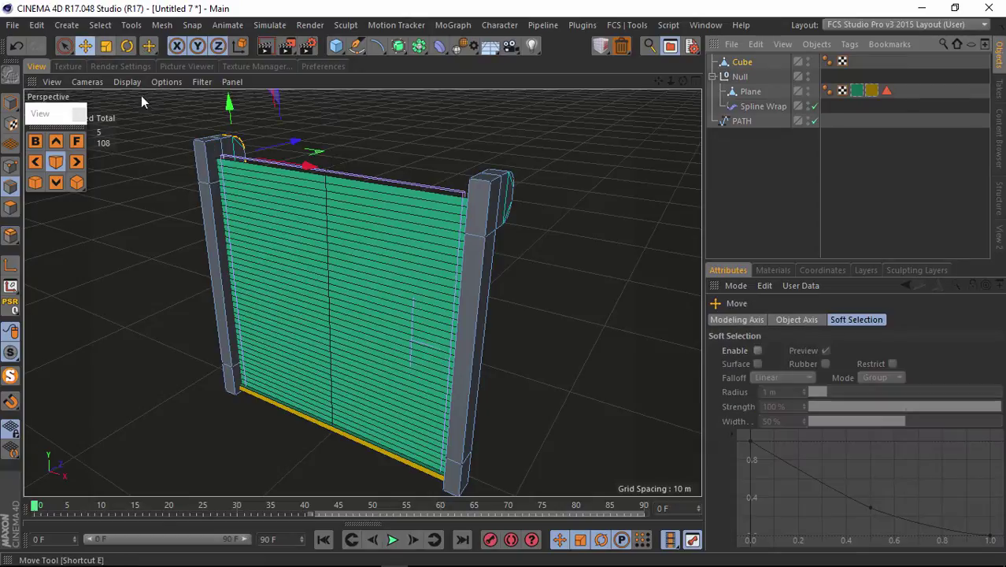
left_click(206, 160)
right_click(205, 156)
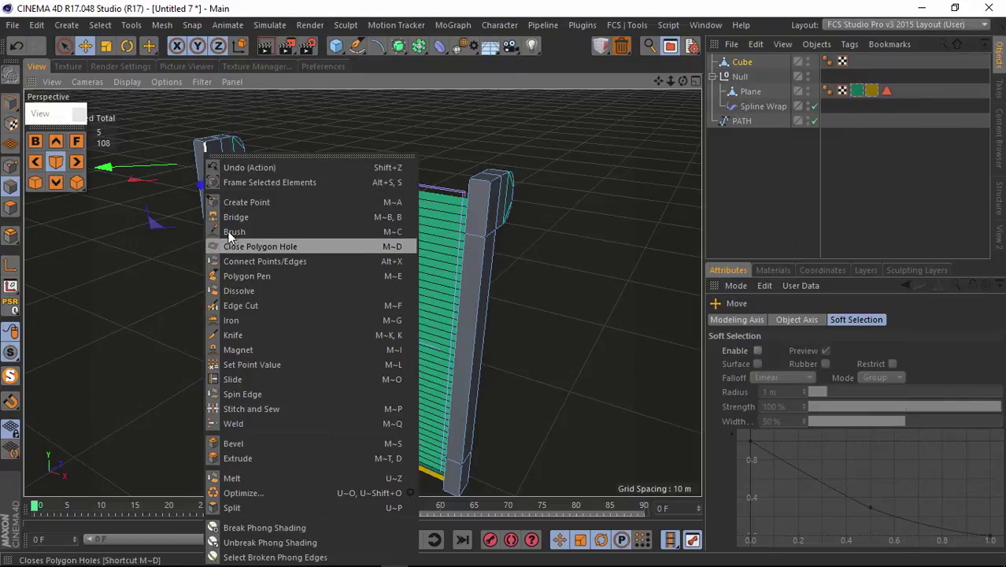
left_click(233, 217)
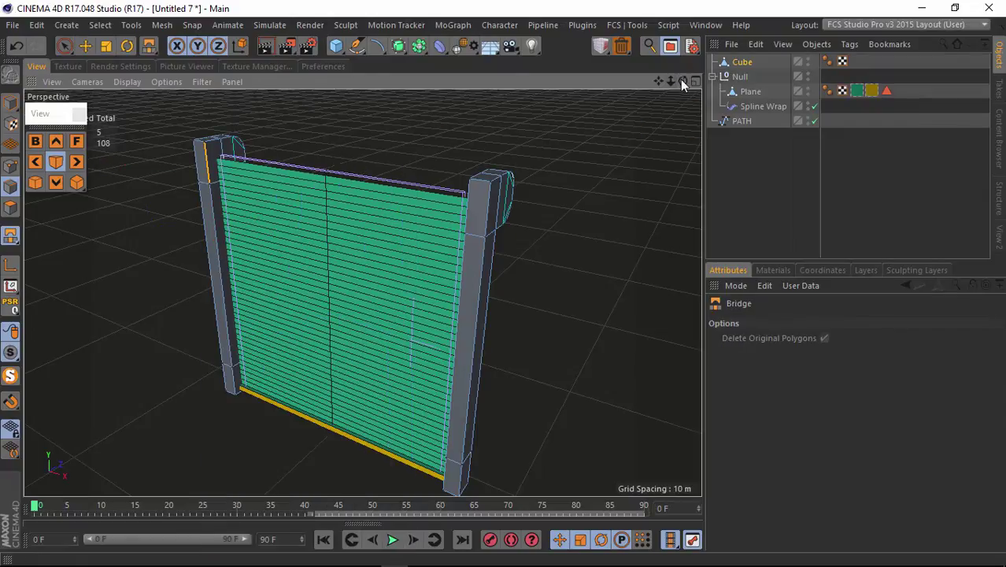
left_click_drag(682, 82, 469, 189)
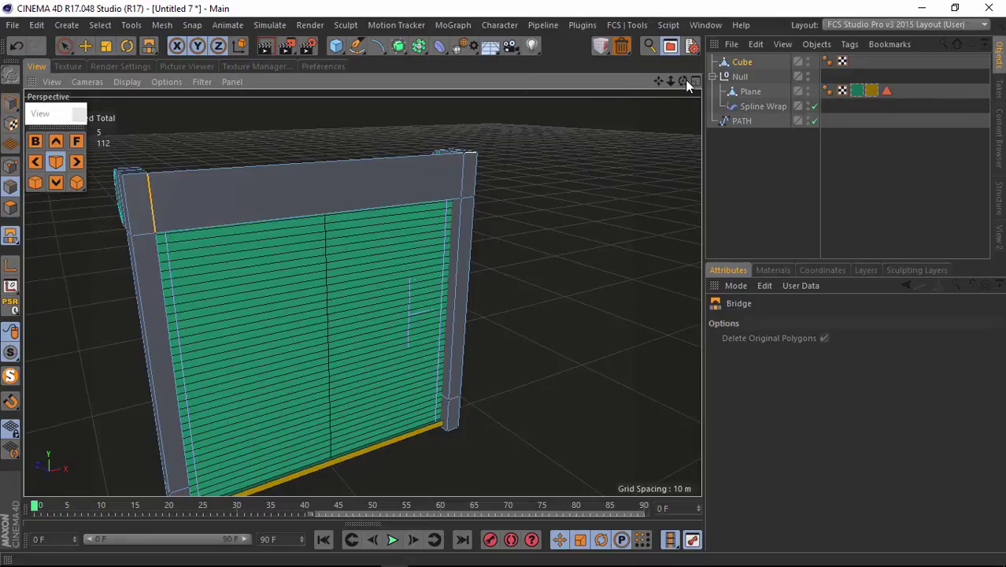
left_click_drag(685, 80, 564, 141)
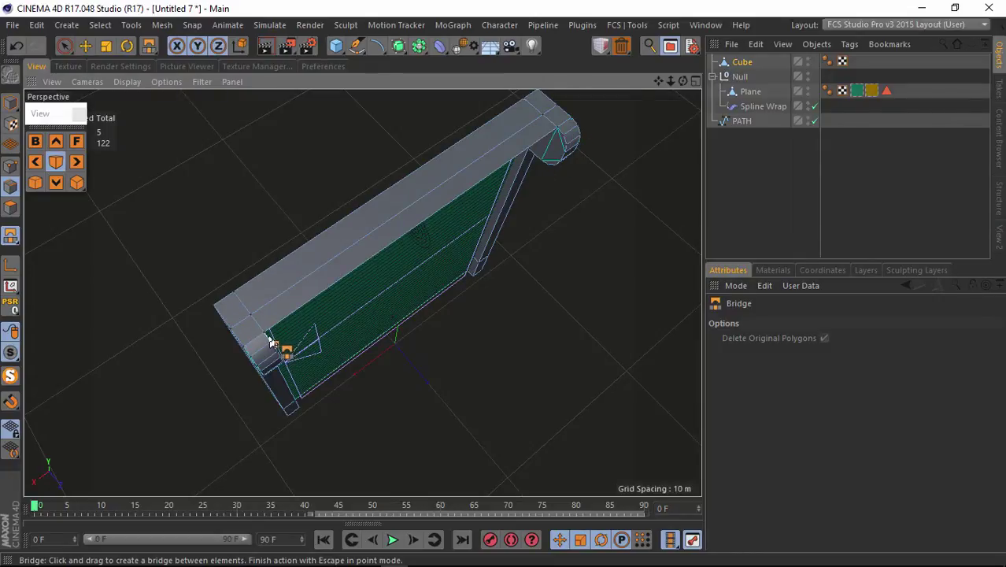
Step: Bridge the remaining inner edges of the two roller housings to close the header's rounded back and underside
left_click_drag(271, 340, 564, 140)
left_click_drag(505, 281, 482, 158, "alt")
mouse_move(276, 185)
left_mouse_down()
mouse_move(429, 211)
mouse_move(514, 277)
mouse_move(512, 266)
mouse_move(353, 218)
mouse_move(282, 169)
left_mouse_up()
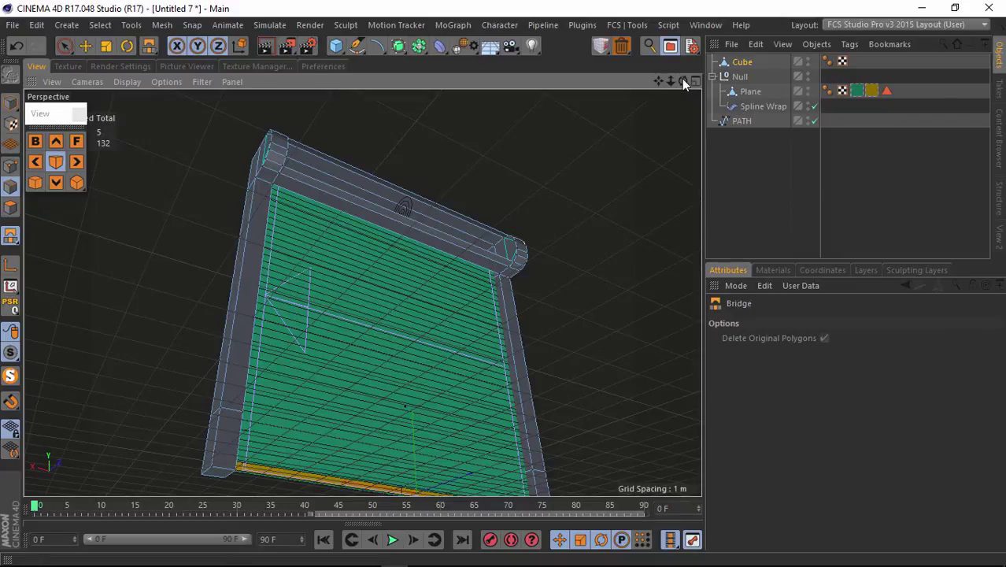
left_click_drag(683, 81, 504, 283)
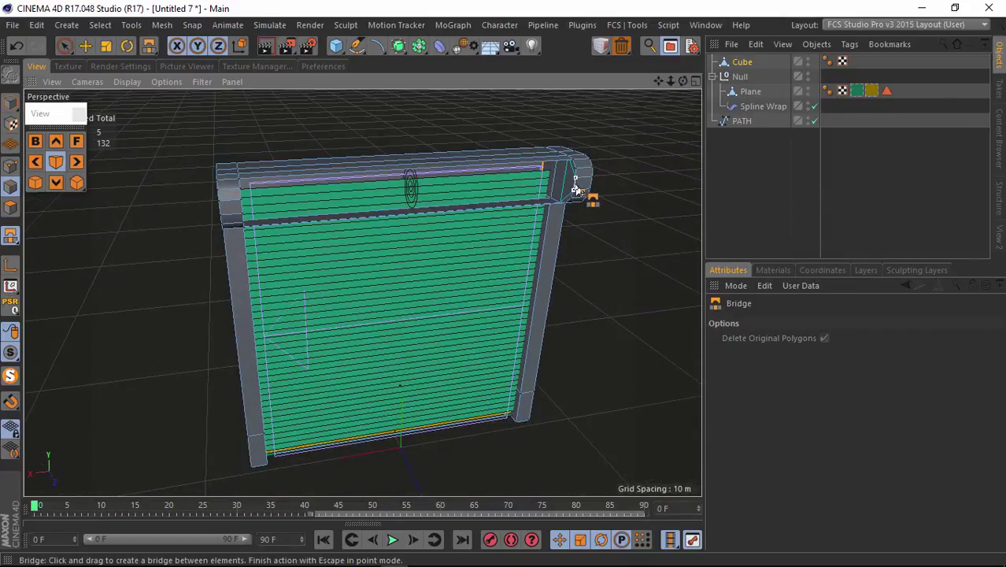
left_click_drag(575, 187, 252, 219)
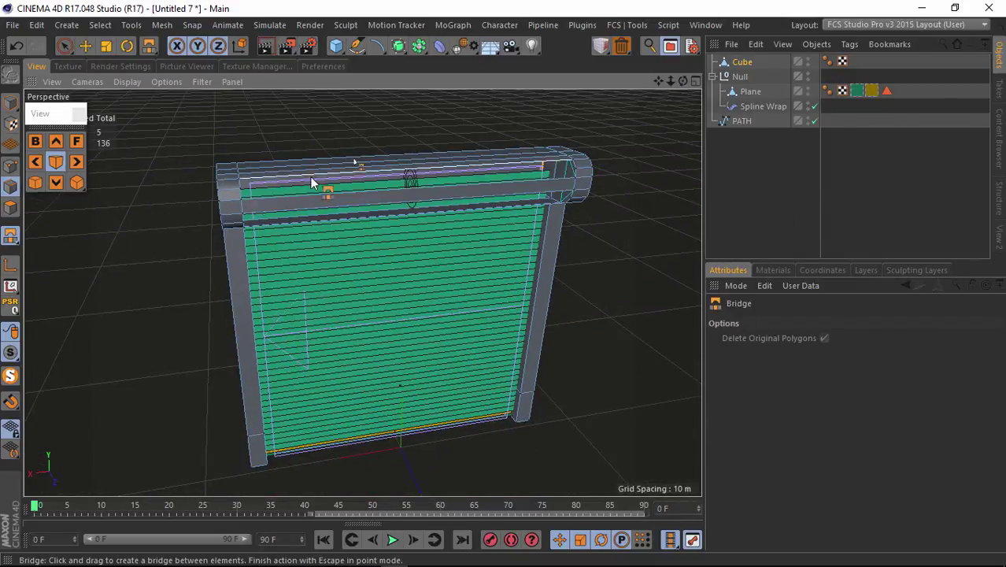
left_click_drag(683, 80, 490, 284)
Step: Rename the Cube object as Frame
left_click(745, 62)
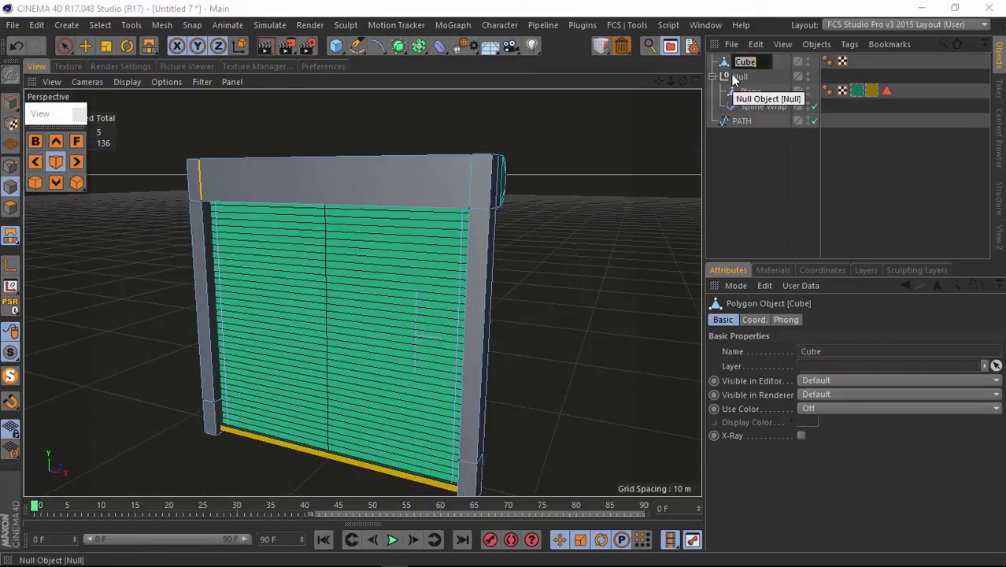
type("Fra")
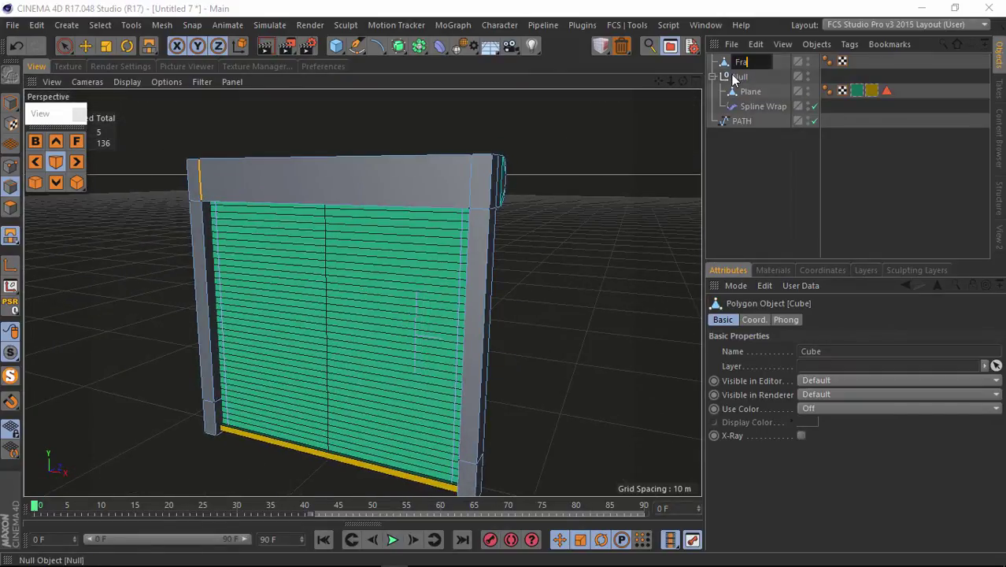
type("me")
key("Return")
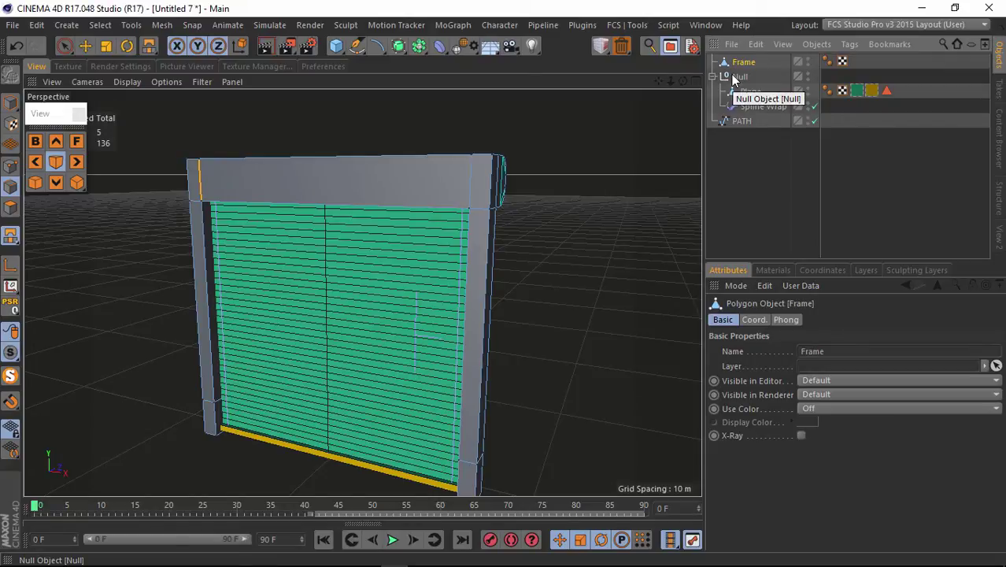
Step: Apply the blue material Mat to the Frame object
left_click(772, 268)
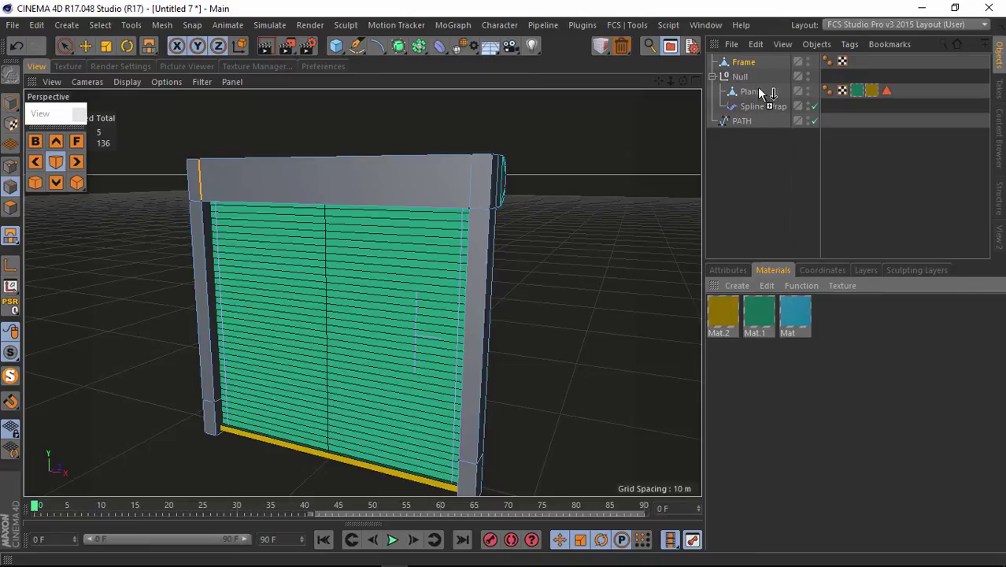
left_click_drag(761, 93, 746, 63)
left_click(748, 211)
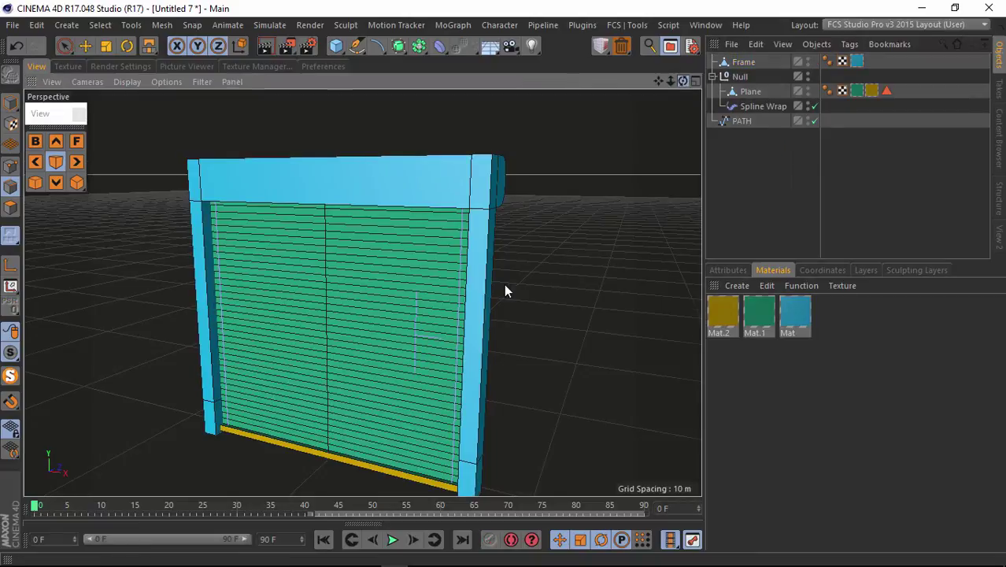
Step: Scrub through the animation and examine from several views how the door rolls up inside the frame
left_click_drag(504, 285, 504, 283, "alt")
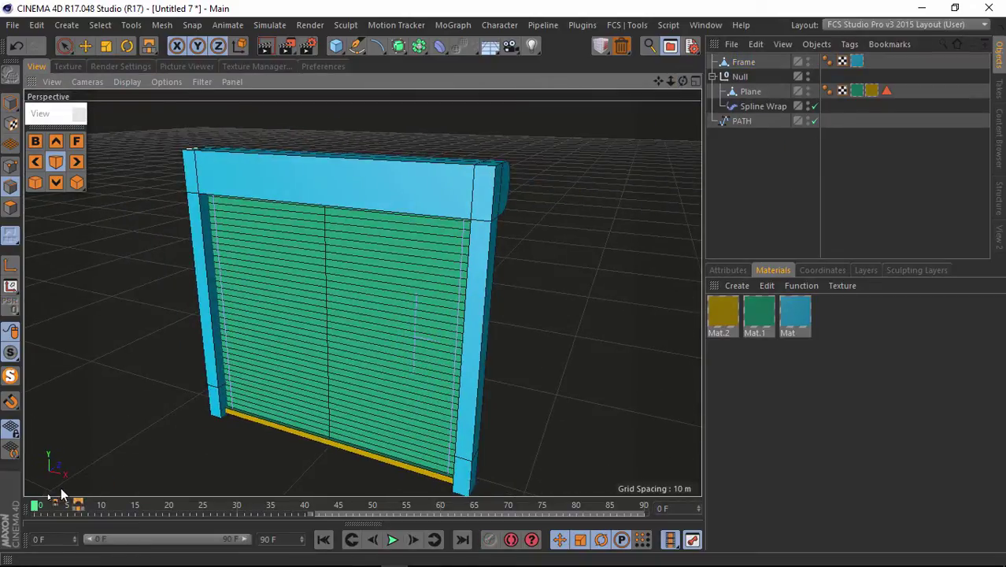
left_click_drag(37, 505, 584, 497)
left_click_drag(480, 505, 89, 507)
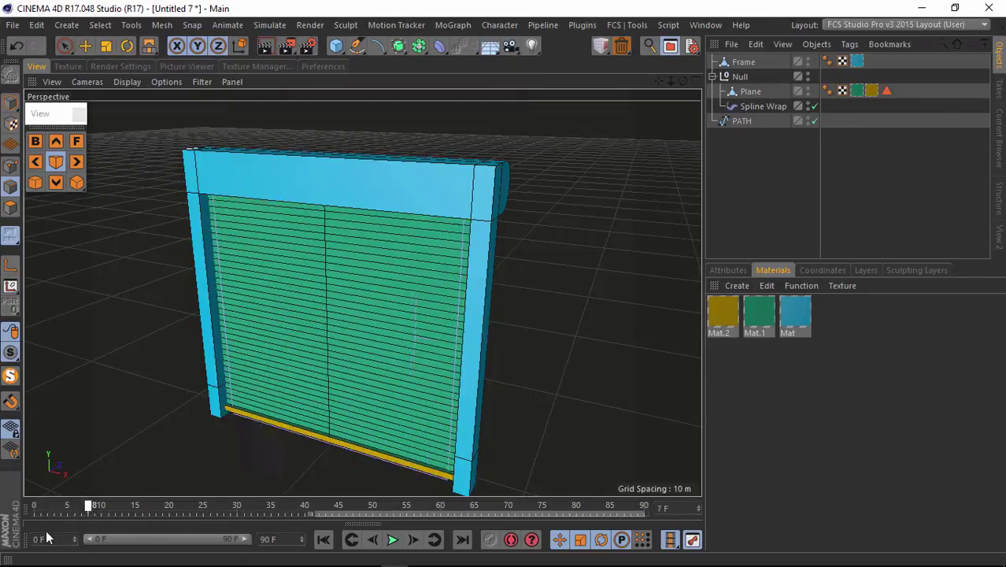
left_click_drag(47, 537, 34, 557)
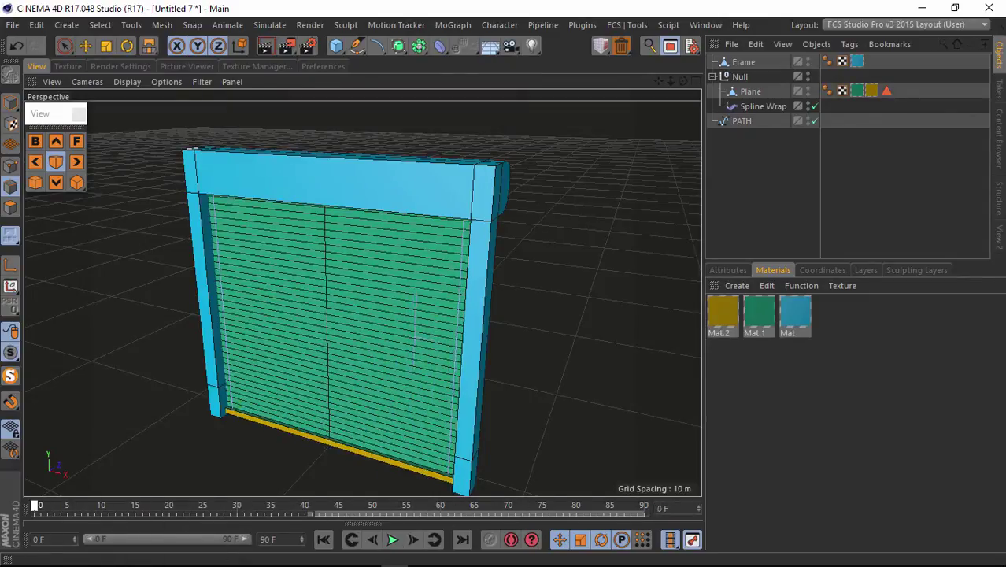
left_click_drag(682, 81, 504, 284)
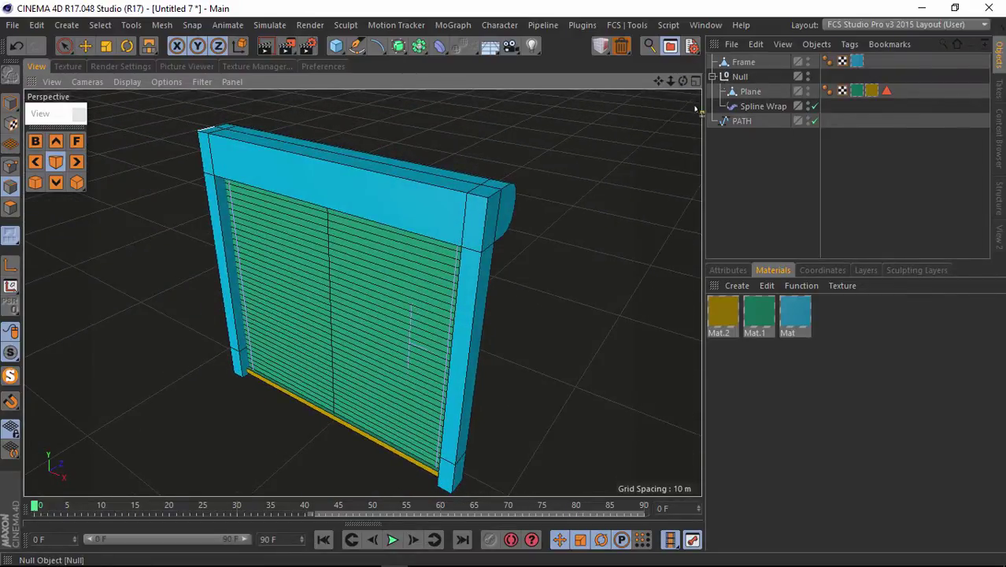
left_click_drag(672, 81, 504, 288)
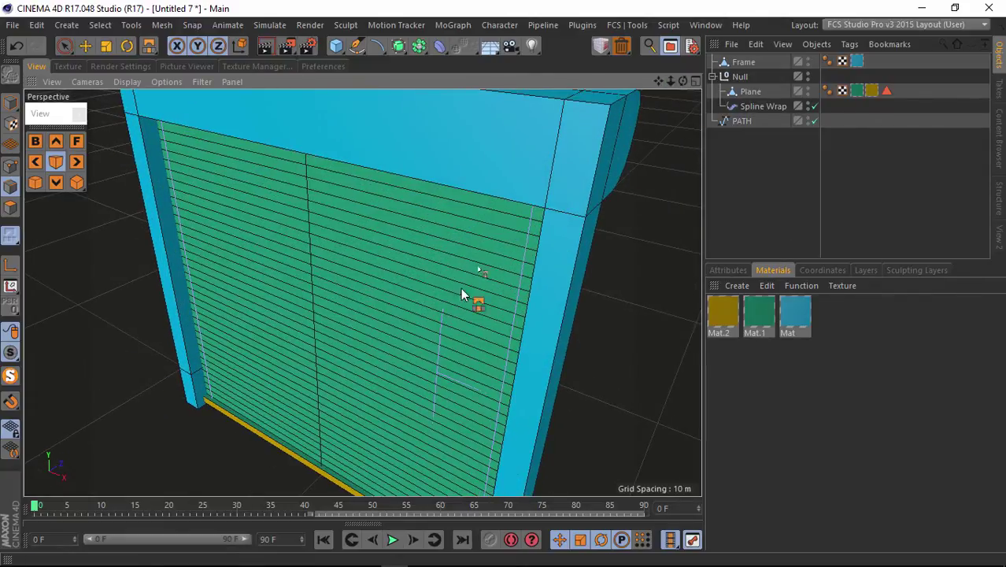
left_click_drag(671, 83, 528, 218)
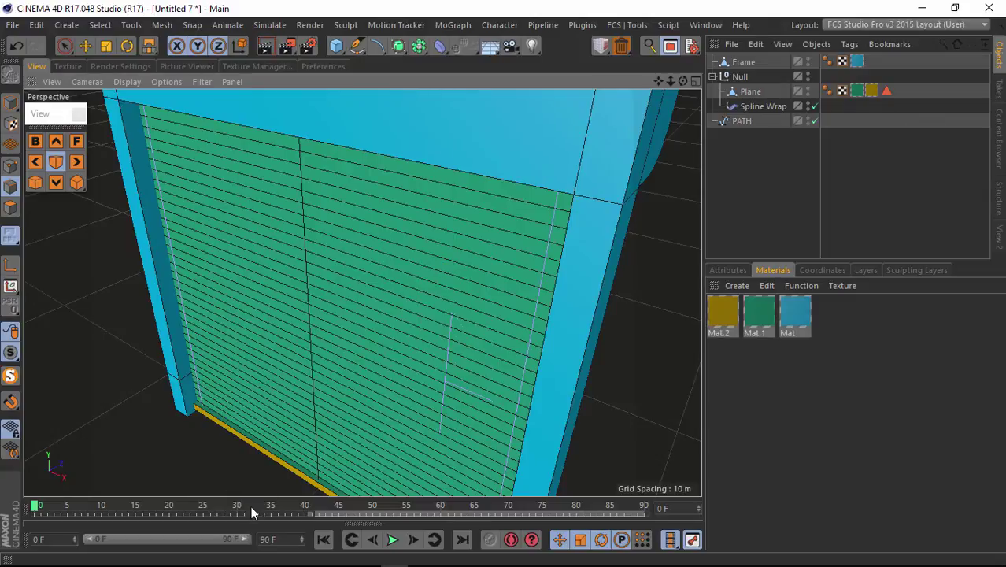
mouse_move(35, 508)
left_mouse_down()
mouse_move(273, 505)
mouse_move(451, 484)
mouse_move(28, 507)
left_mouse_up()
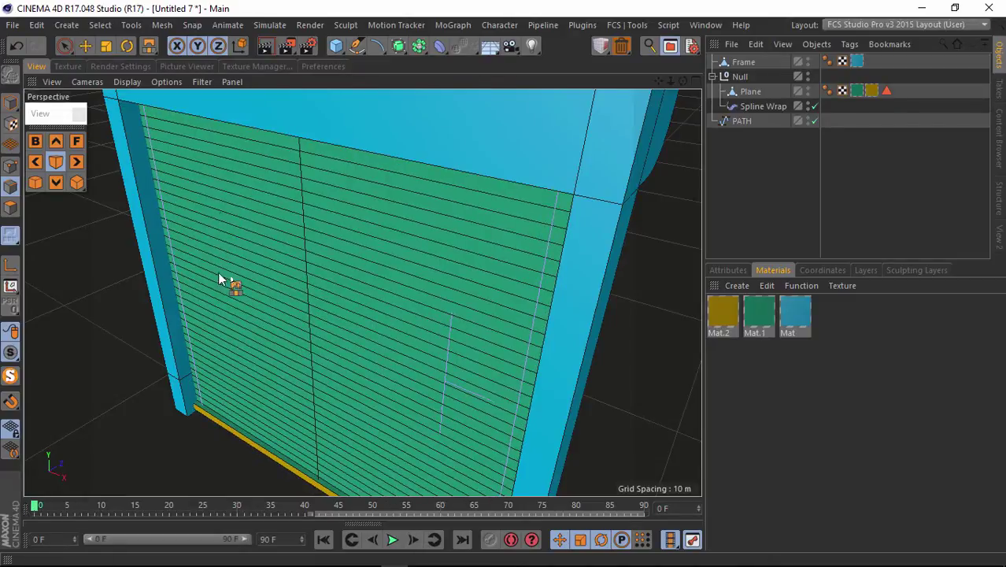
left_click_drag(219, 279, 374, 207)
mouse_move(672, 82)
left_mouse_down()
mouse_move(503, 283)
mouse_move(660, 79)
left_mouse_up()
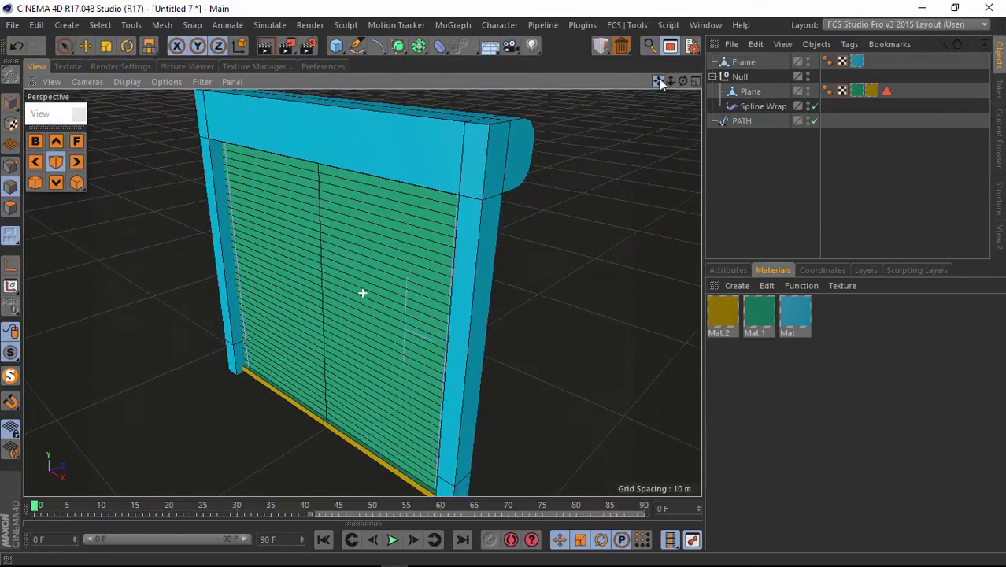
Step: Group the Frame, Null and PATH objects under a new null and name it Mean
left_click(713, 76)
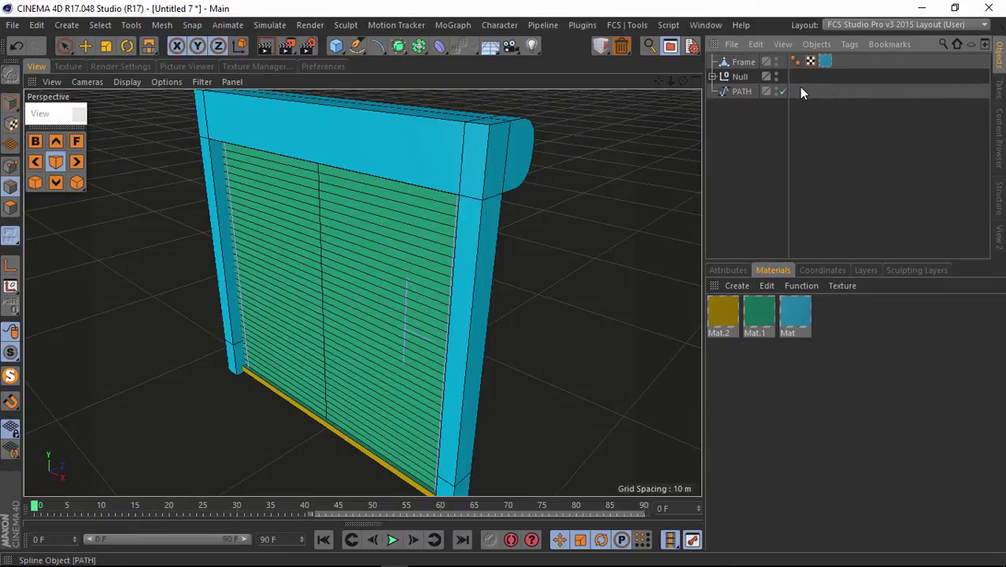
left_click_drag(815, 113, 729, 56)
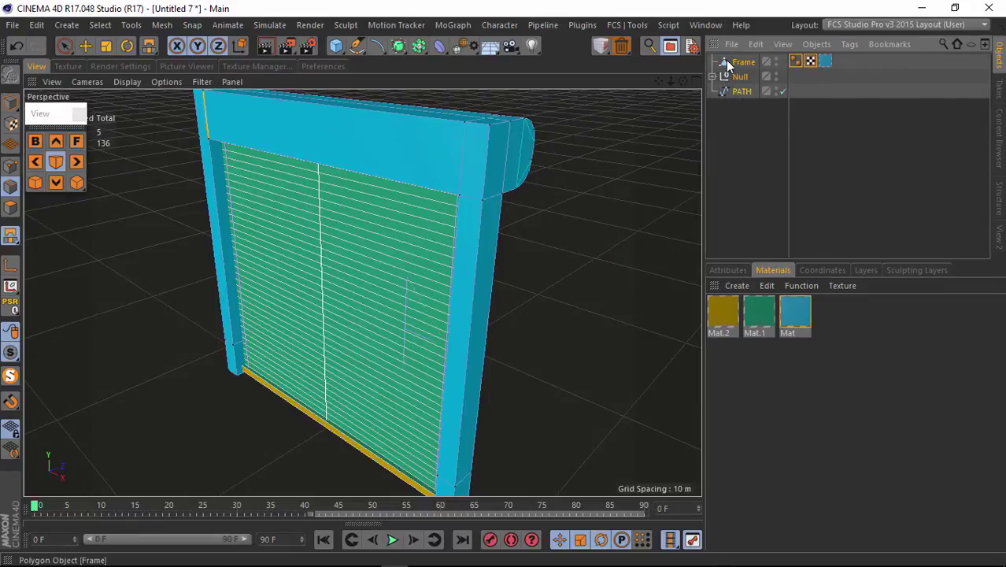
right_click(759, 89)
left_click(763, 438)
double_click(741, 63)
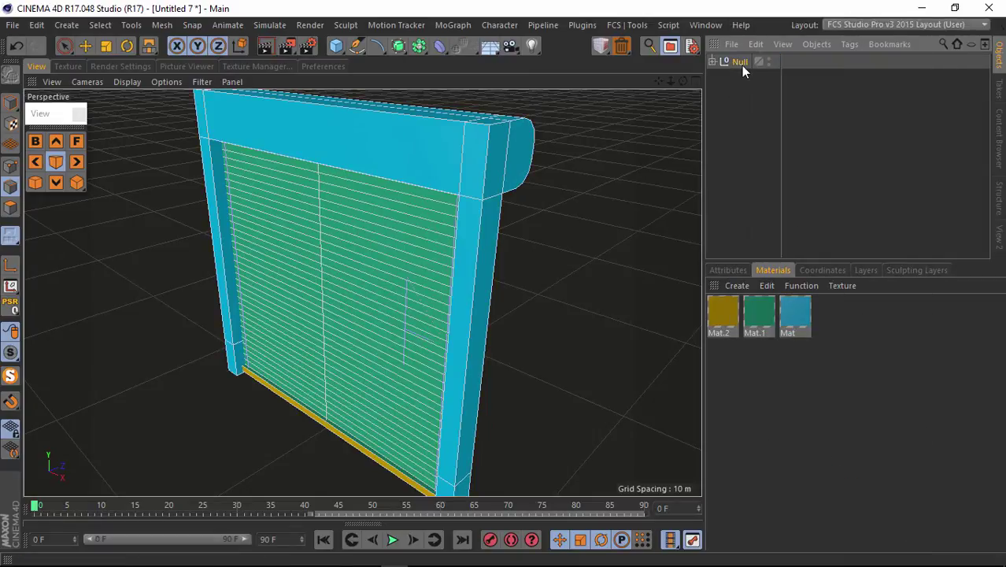
type("M")
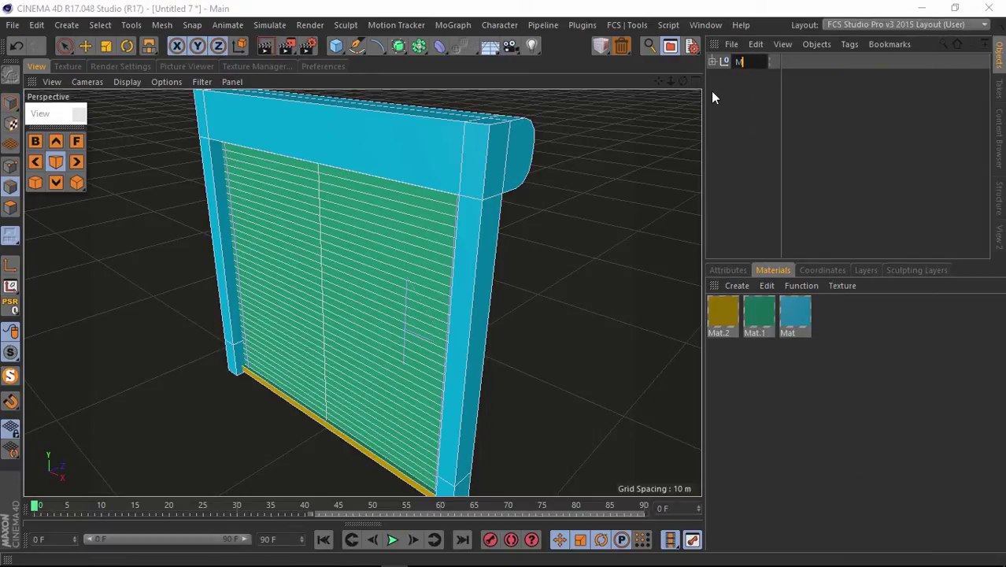
type("ean")
key("Return")
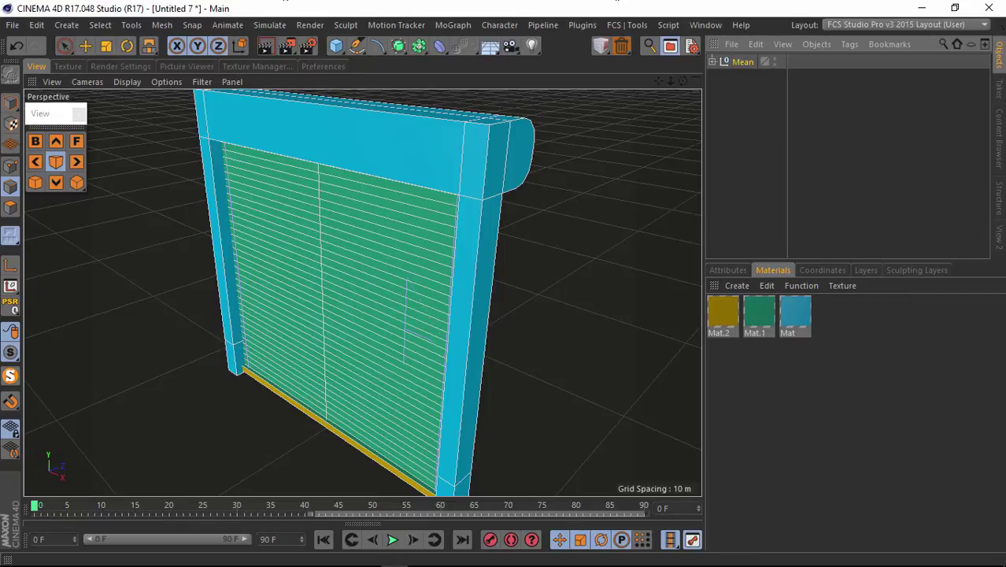
Step: Duplicate the Mean group, rename the copy Mean_BACKUP and hide it in both the editor and the renderer
left_click_drag(745, 62, 743, 76, "ctrl")
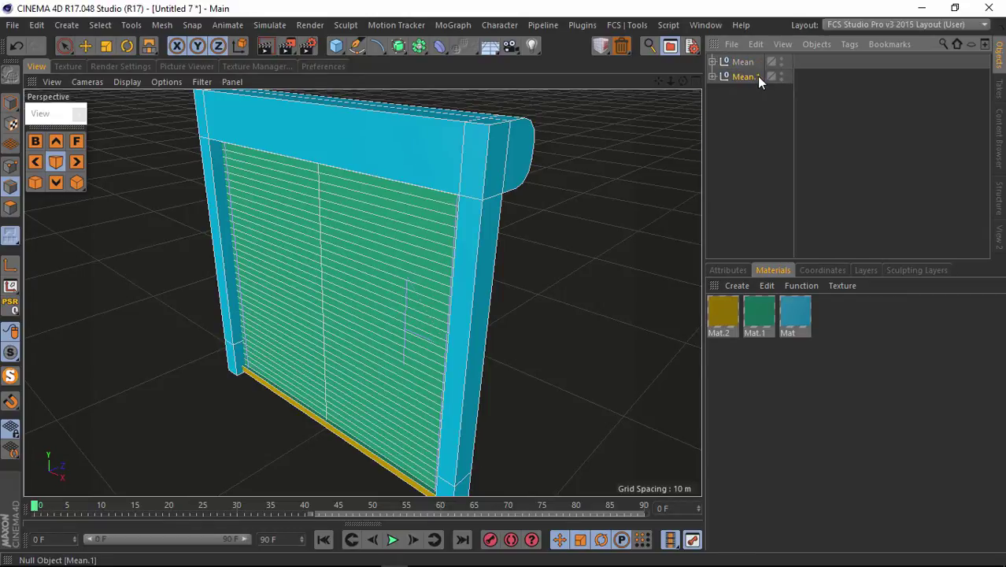
double_click(757, 76)
left_click(761, 76)
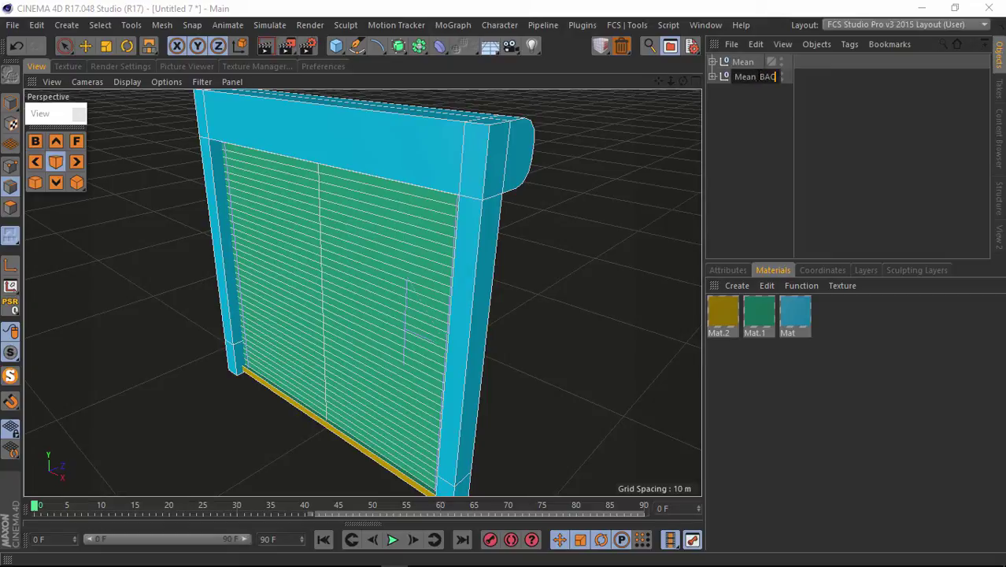
type("_BACKUP")
key("Return")
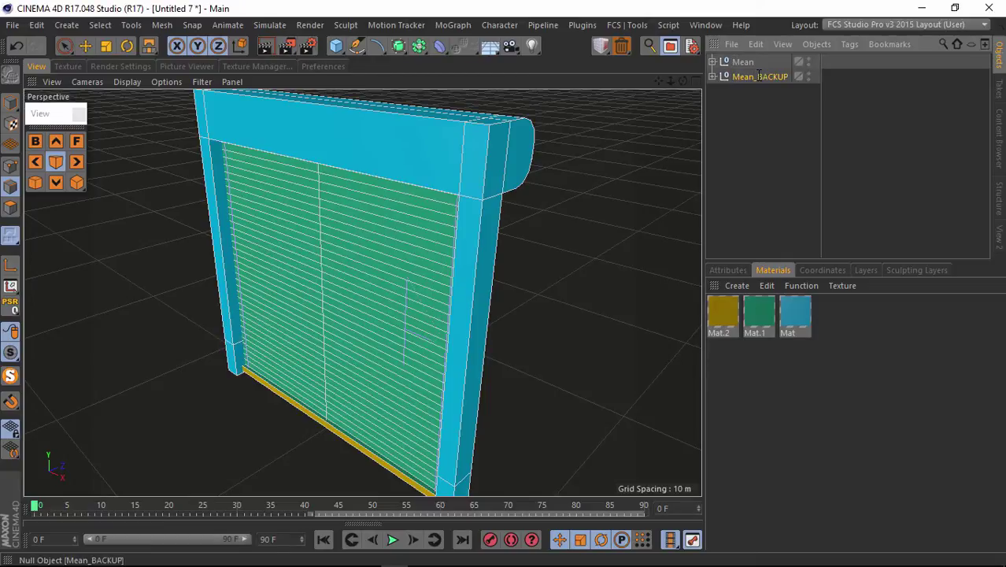
double_click(808, 74)
Step: Expand Mean and its nested Null, and scrub the roll-up animation while examining the door from the front and back
left_click(713, 62)
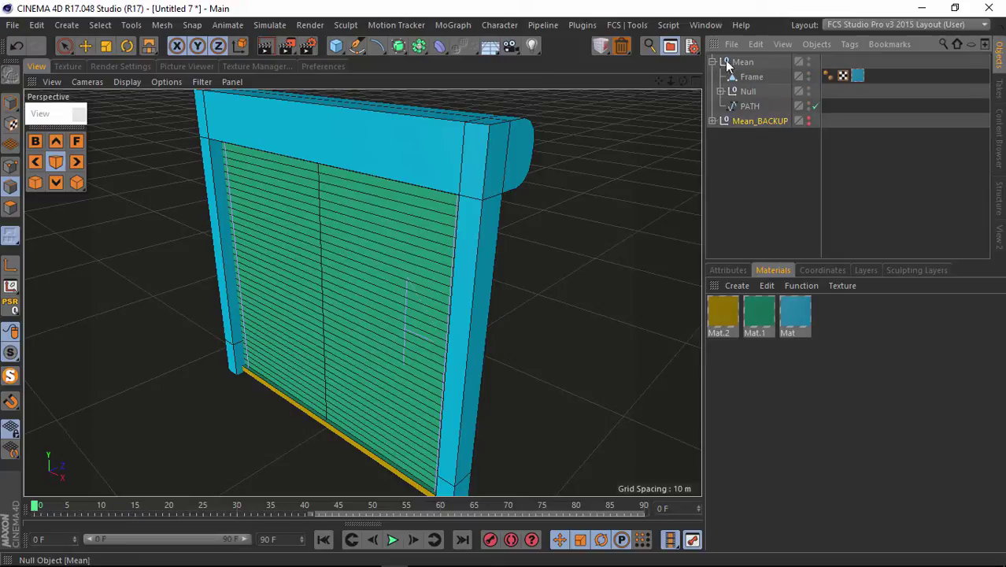
left_click(721, 90)
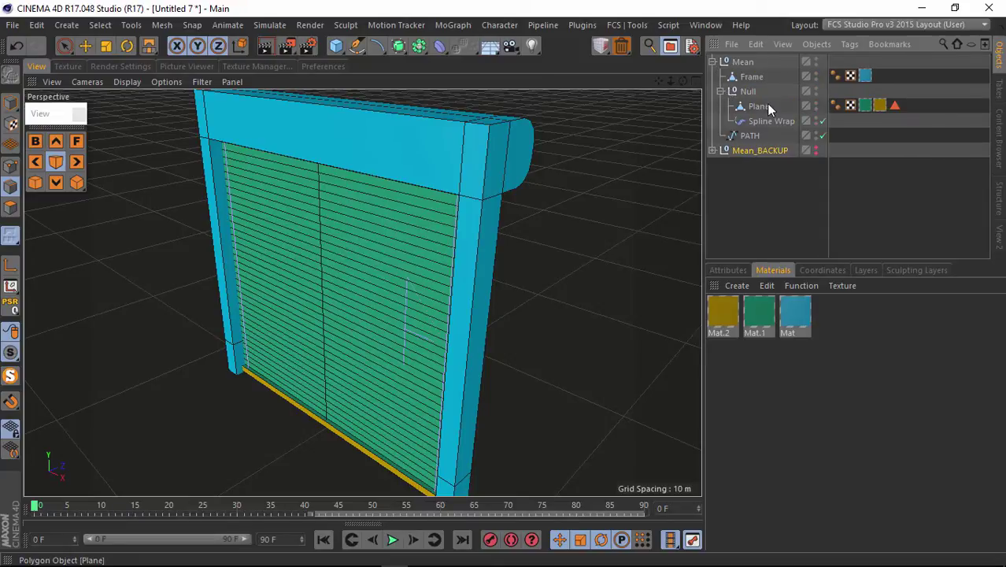
left_click_drag(673, 82, 506, 284)
left_click_drag(682, 81, 504, 291)
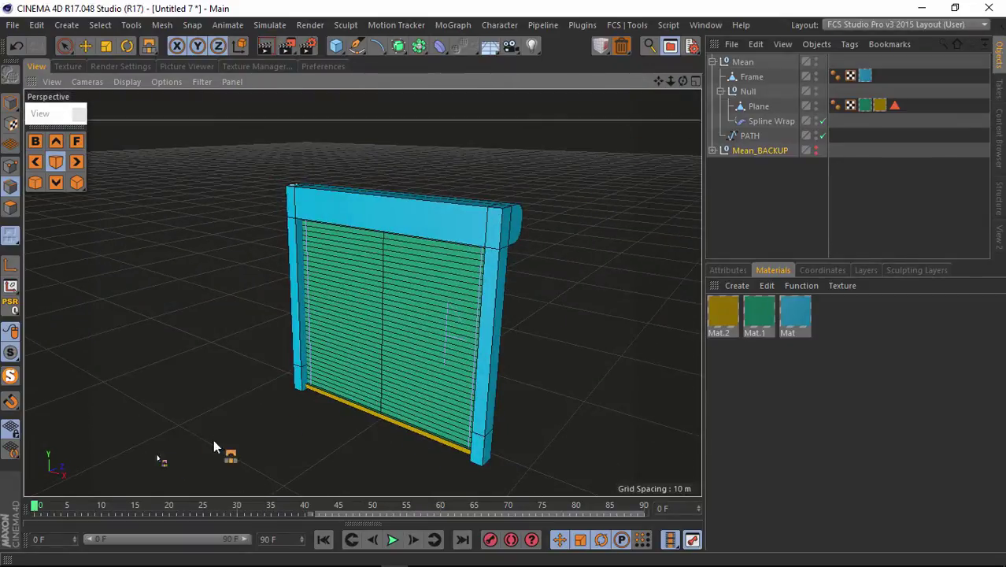
left_click_drag(35, 506, 600, 365)
mouse_move(683, 81)
left_mouse_down()
mouse_move(497, 284)
mouse_move(668, 82)
left_mouse_up()
left_click_drag(607, 512, 22, 519)
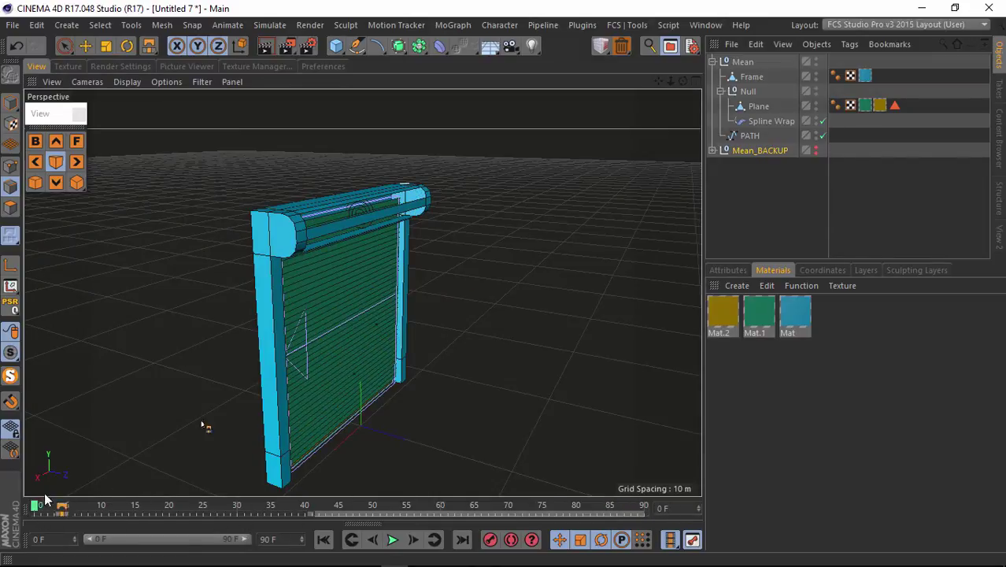
left_click_drag(682, 81, 505, 284)
Step: Load Plane and Spline Wrap into the timeline and bake them from frame 0 to 90 with expressions, copies, clean tracks and all parameters
left_click_drag(782, 102, 744, 123)
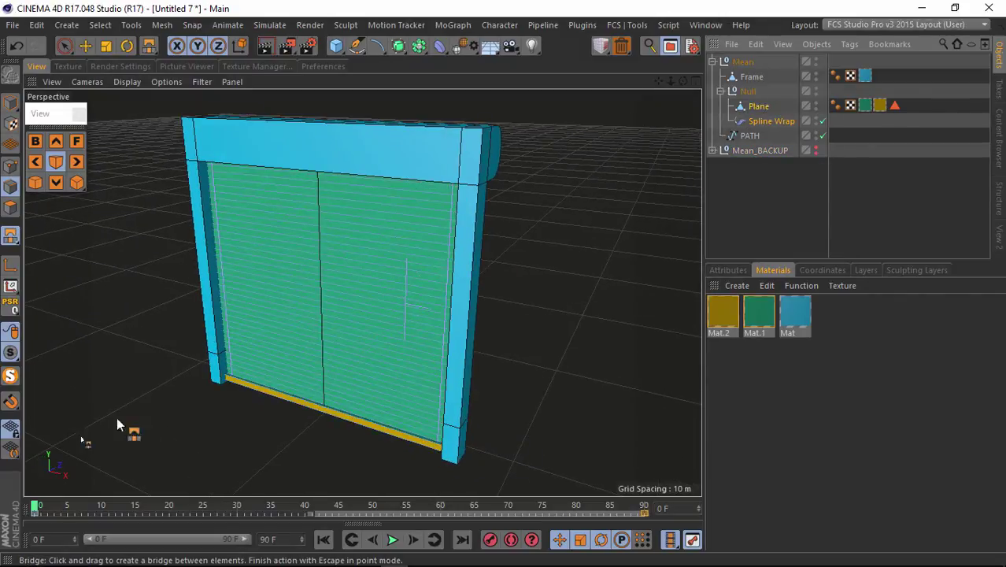
left_click(309, 529)
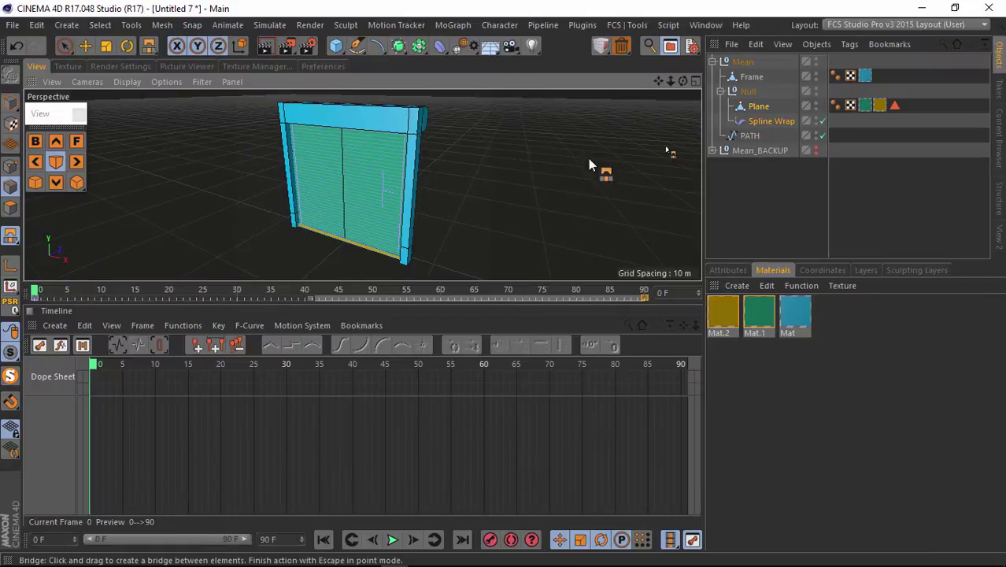
left_click_drag(10, 103, 42, 123)
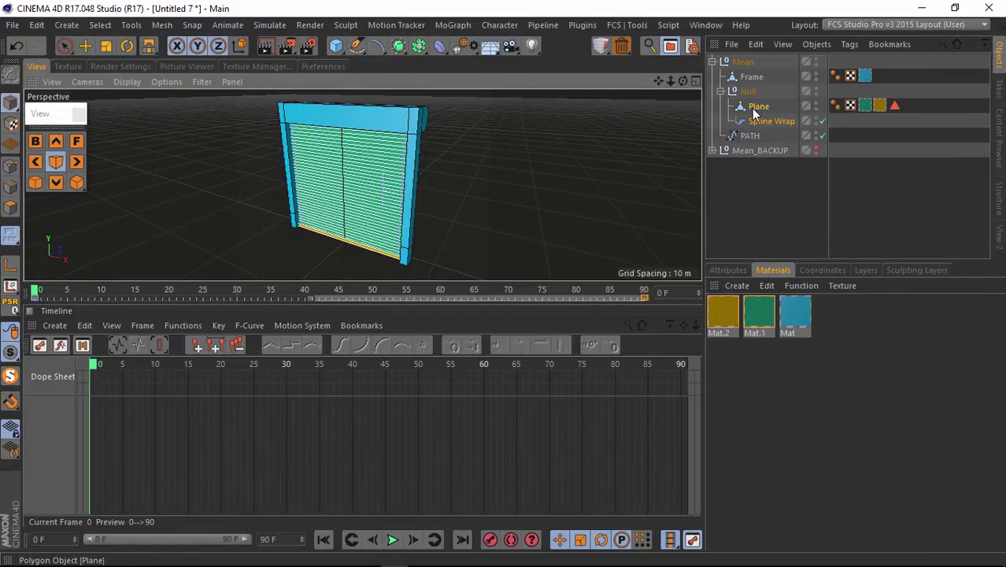
left_click_drag(753, 113, 48, 444)
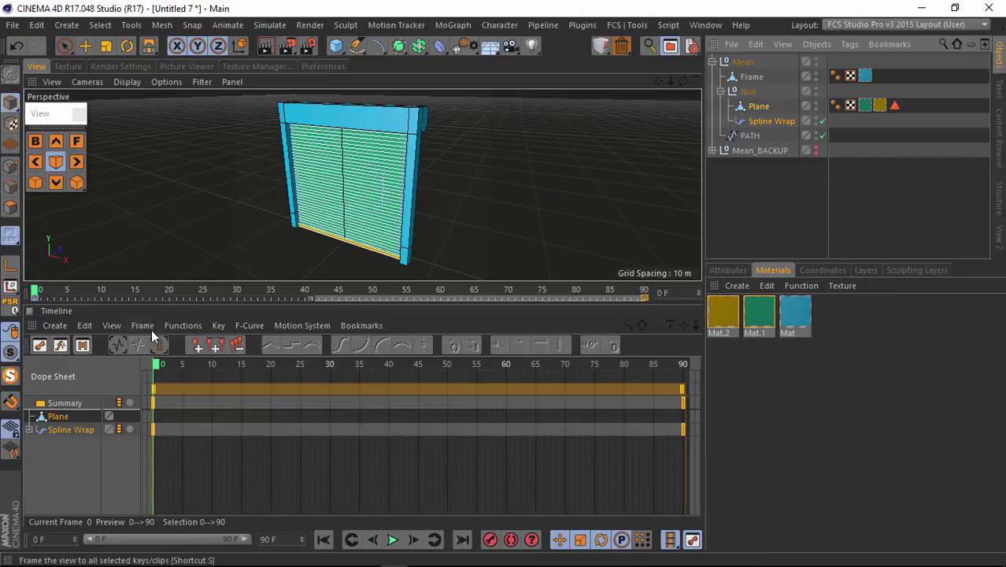
left_click(182, 326)
left_click(189, 295)
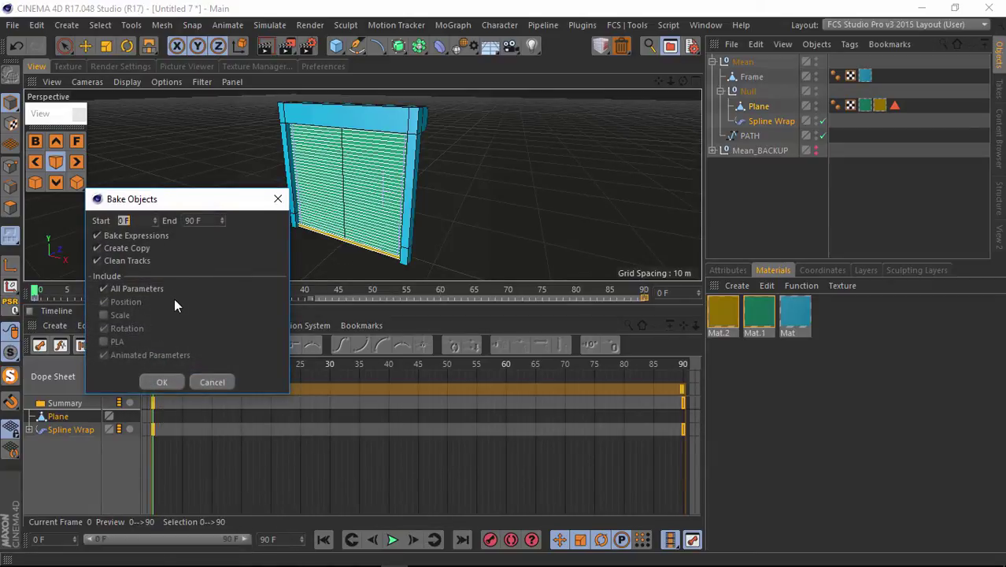
left_click(161, 382)
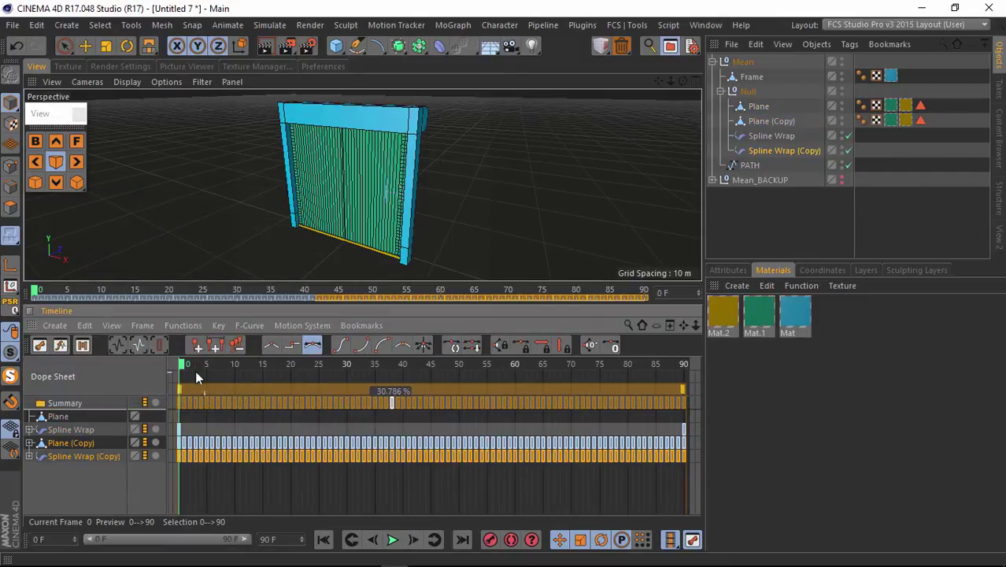
Step: Delete the baked Spline Wrap (Copy) object from the Null and close the timeline
left_click_drag(184, 367, 157, 362)
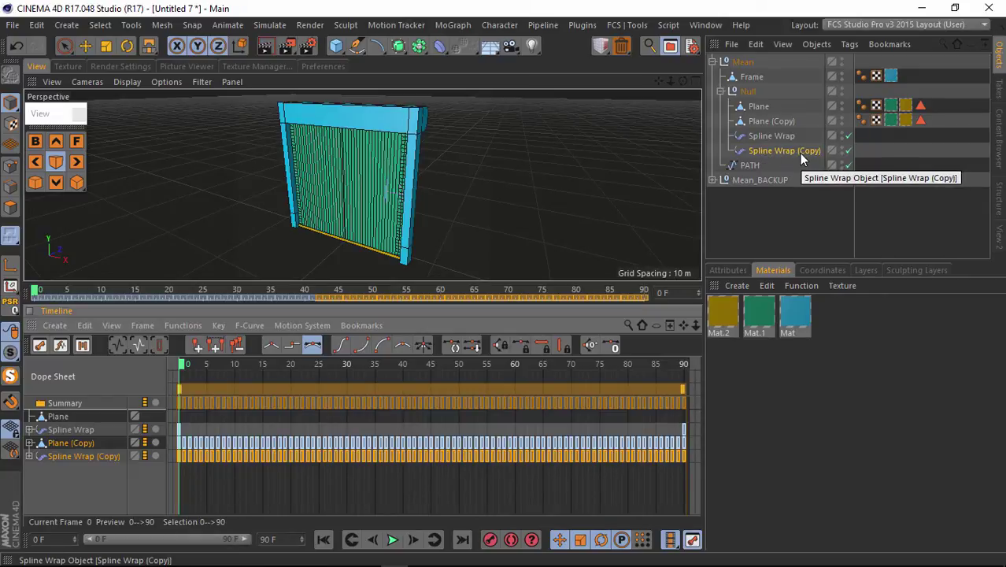
key("Delete")
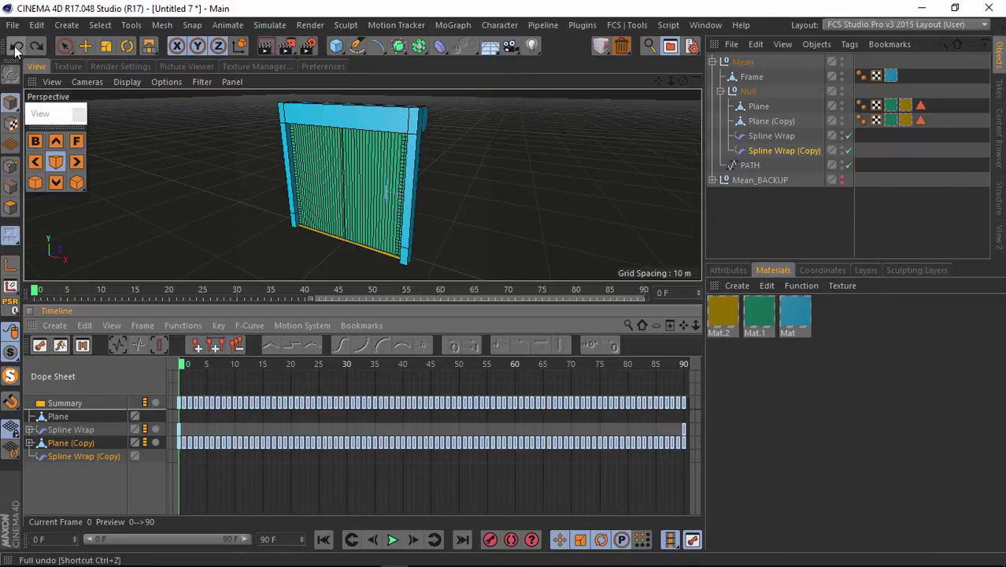
left_click(16, 45)
left_click(778, 151)
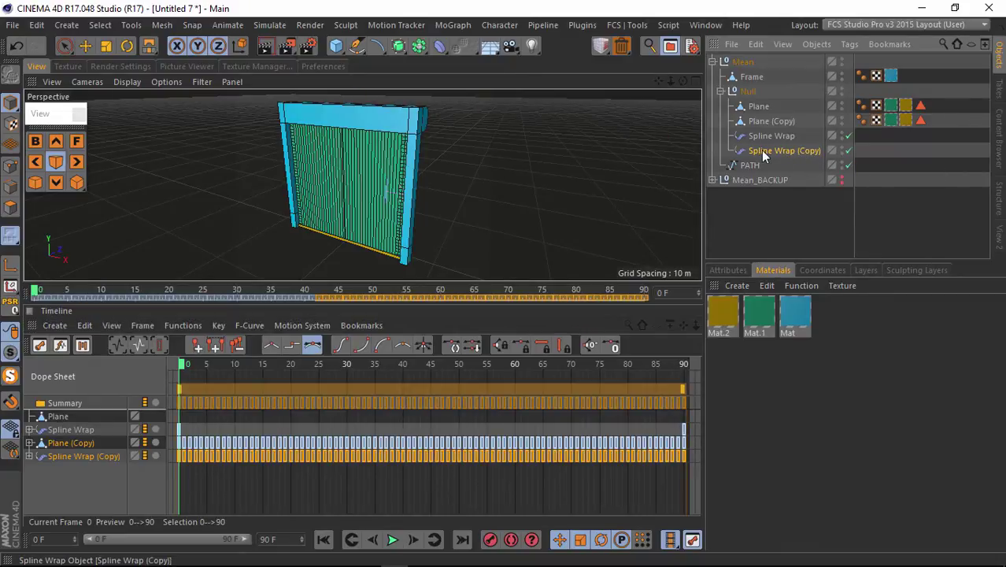
key("Delete")
left_click(32, 325, "ctrl")
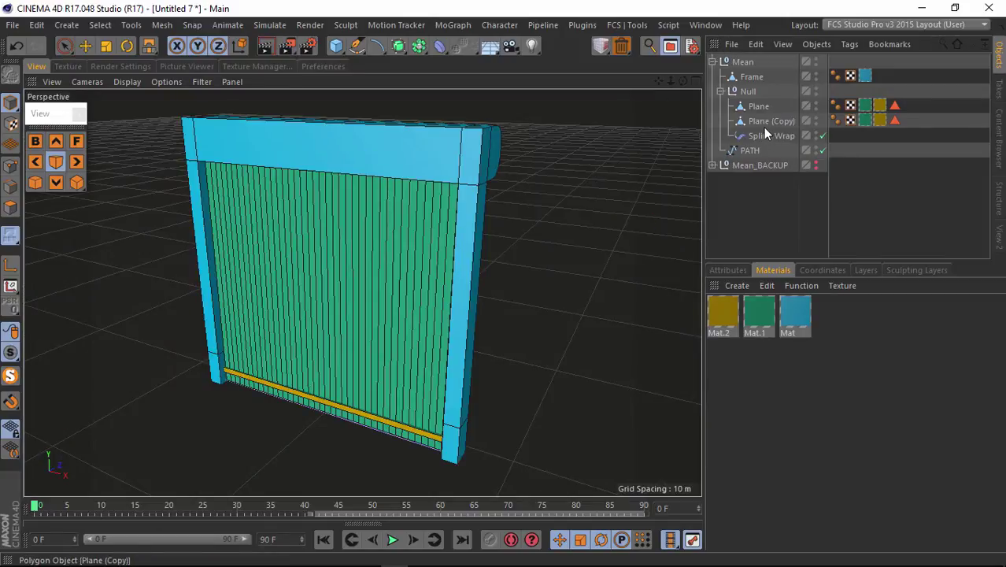
Step: Move Plane (Copy) out of the Null, delete the Null with its contents and PATH, and scrub through the baked animation
left_click_drag(754, 121, 750, 82)
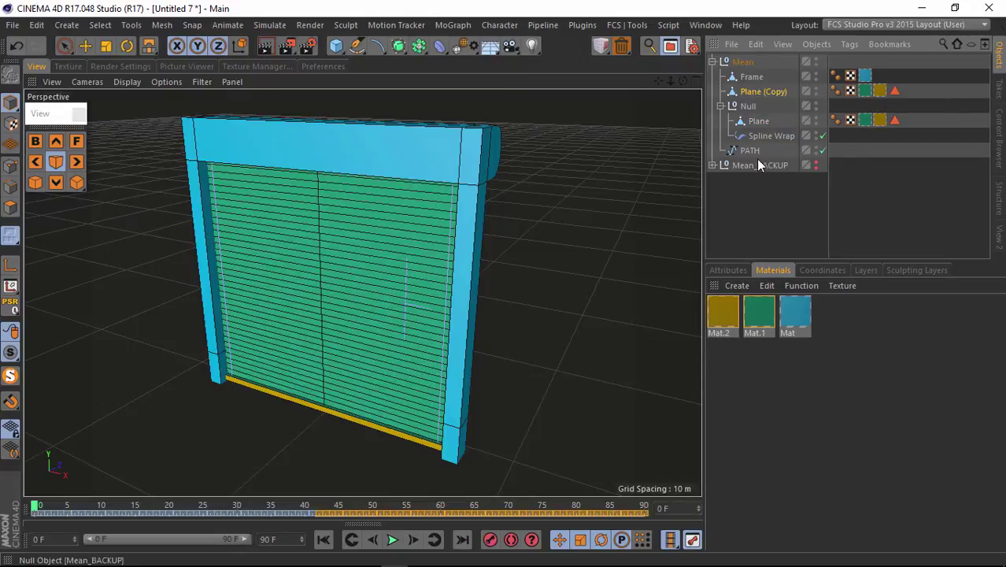
left_click_drag(852, 149, 719, 104)
key("Delete")
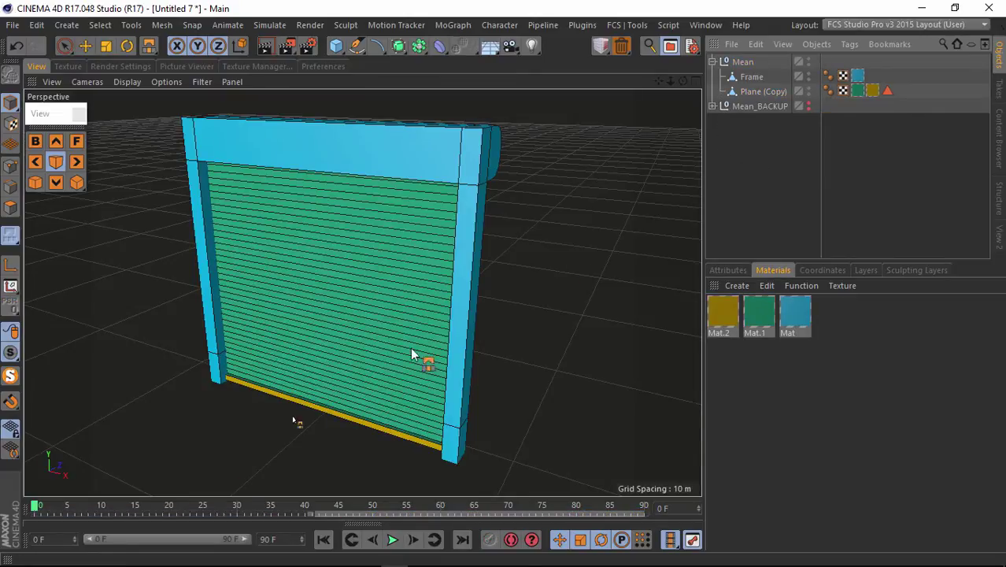
left_click_drag(37, 513, 81, 441)
left_click_drag(588, 448, 4, 472)
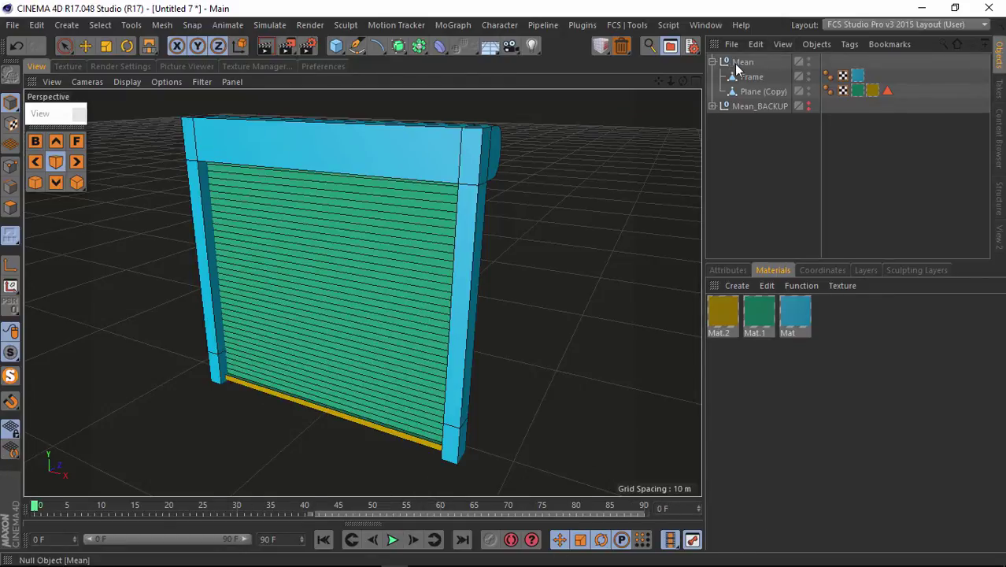
Step: Take Frame and Plane (Copy) out of the Mean group and delete the empty Mean null
left_click(741, 63)
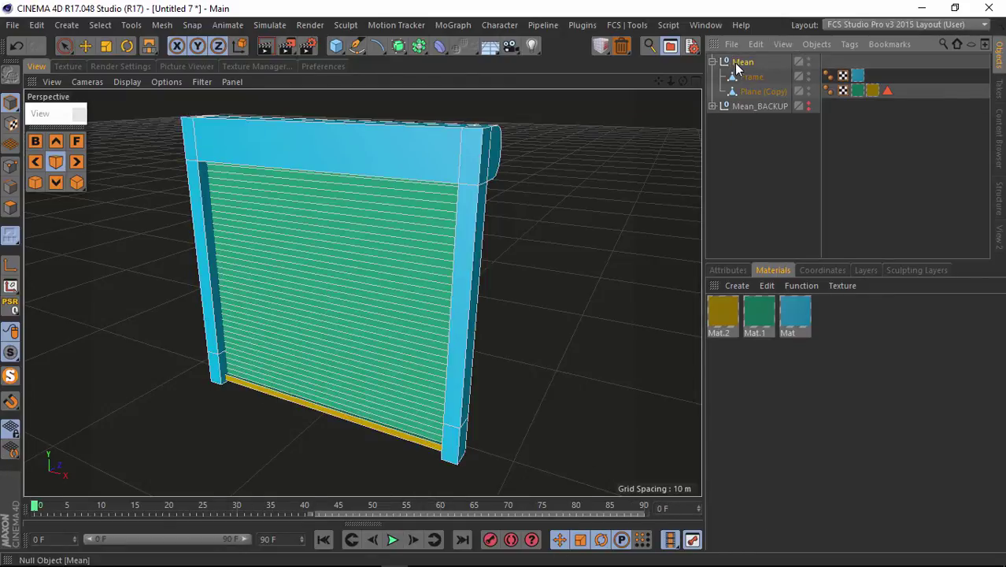
left_click(84, 45)
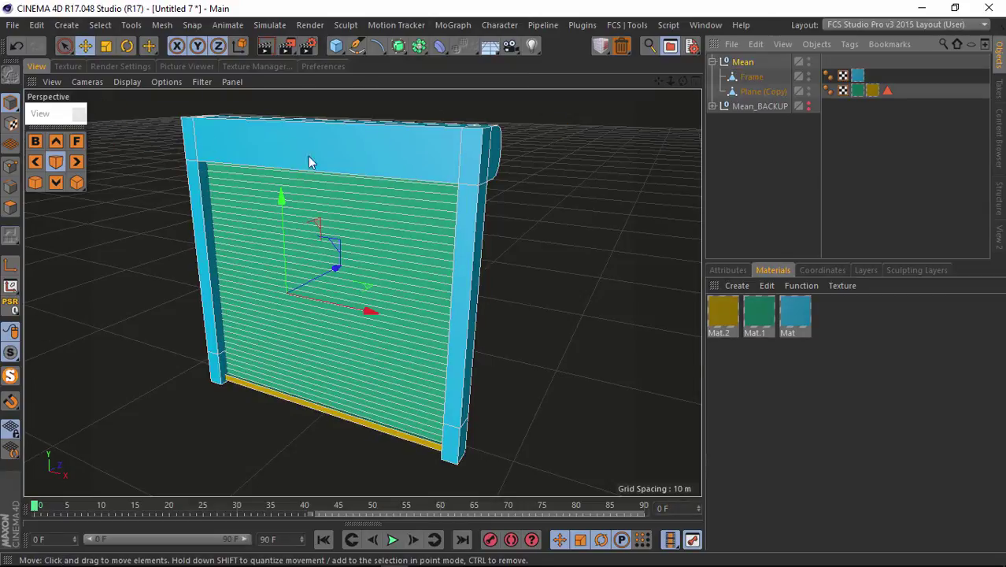
left_click_drag(776, 78, 738, 57)
left_click(744, 91)
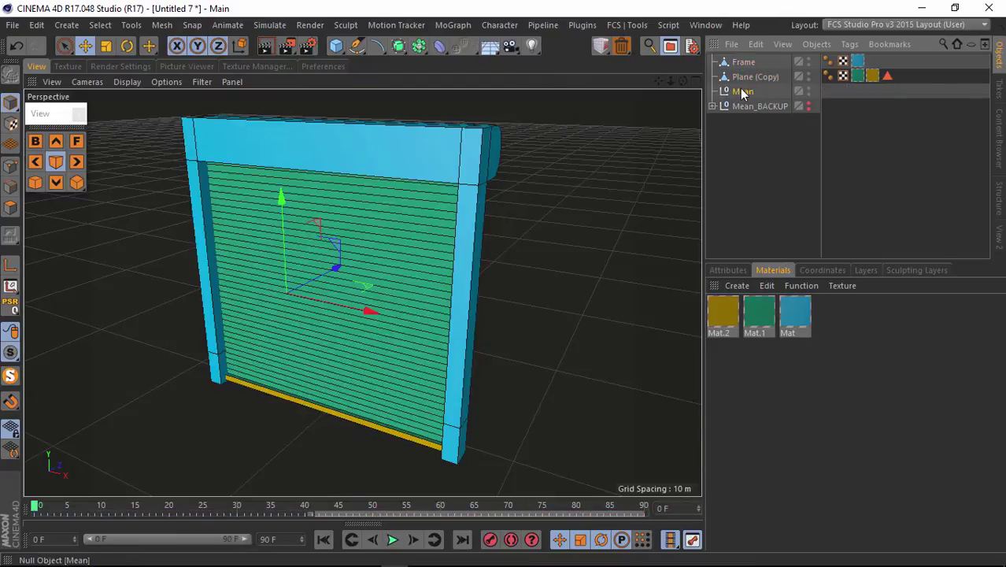
key("Delete")
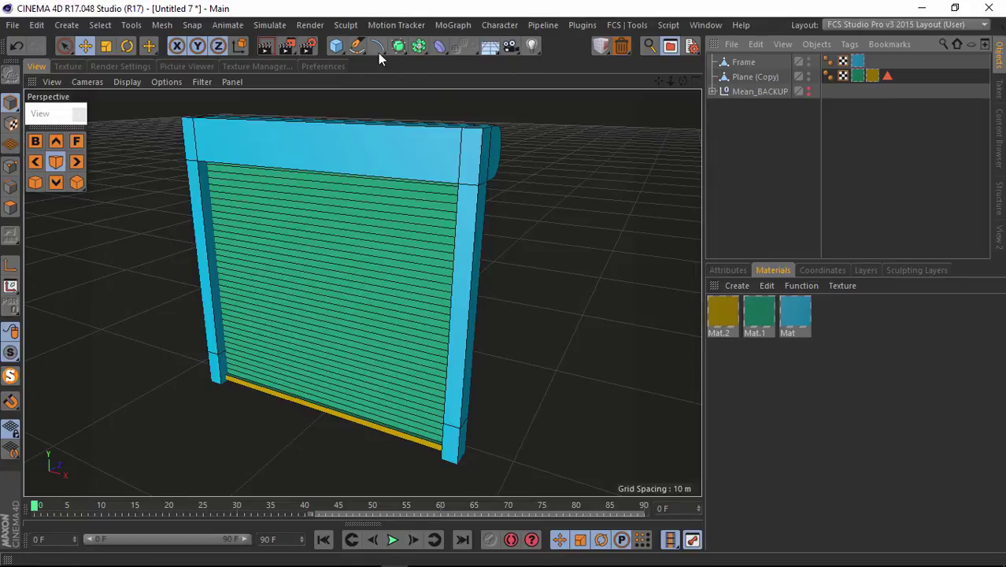
Step: Add a new null at the base of the door and rename it ROOT
left_click(337, 46)
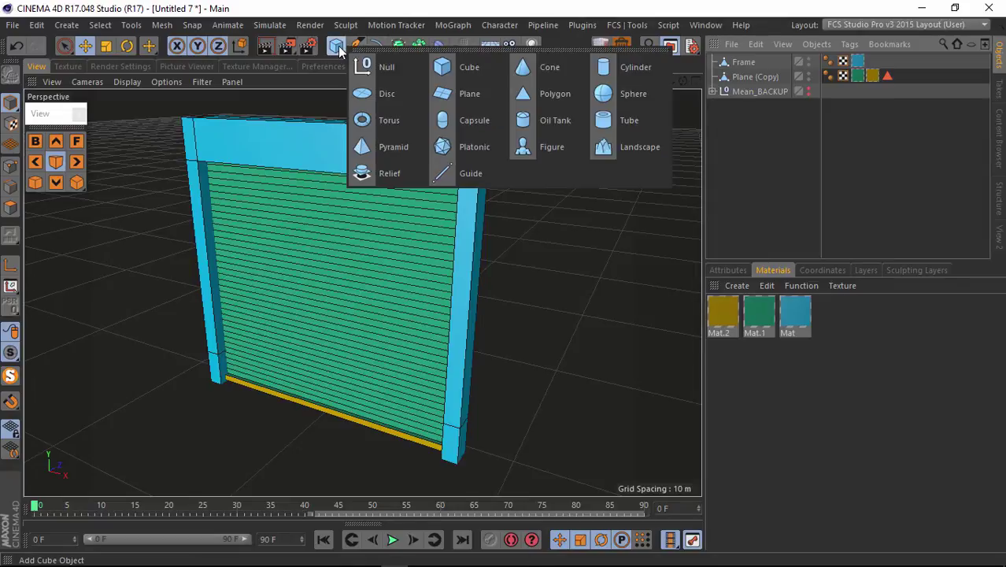
left_click(398, 68)
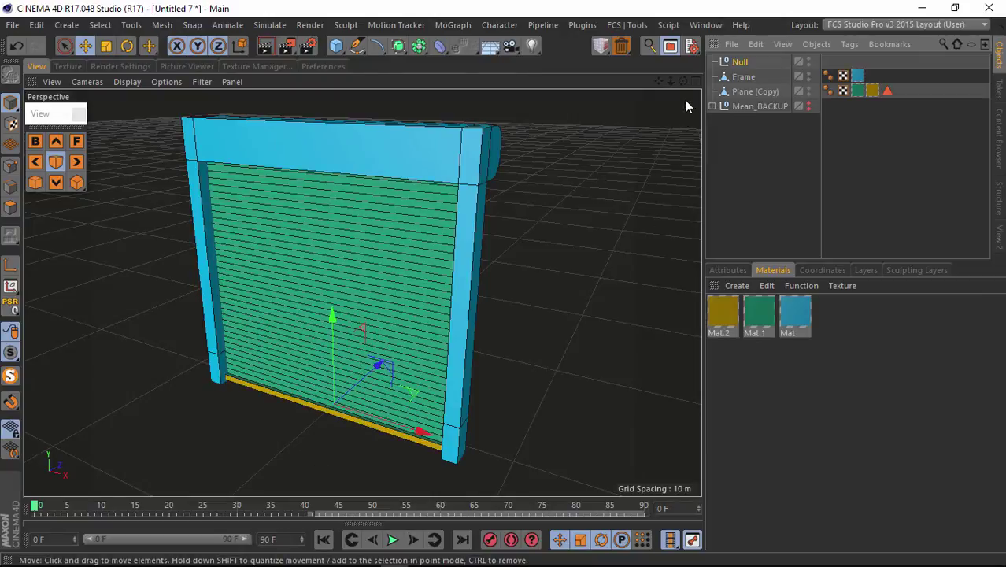
left_click_drag(682, 82, 506, 287)
double_click(744, 63)
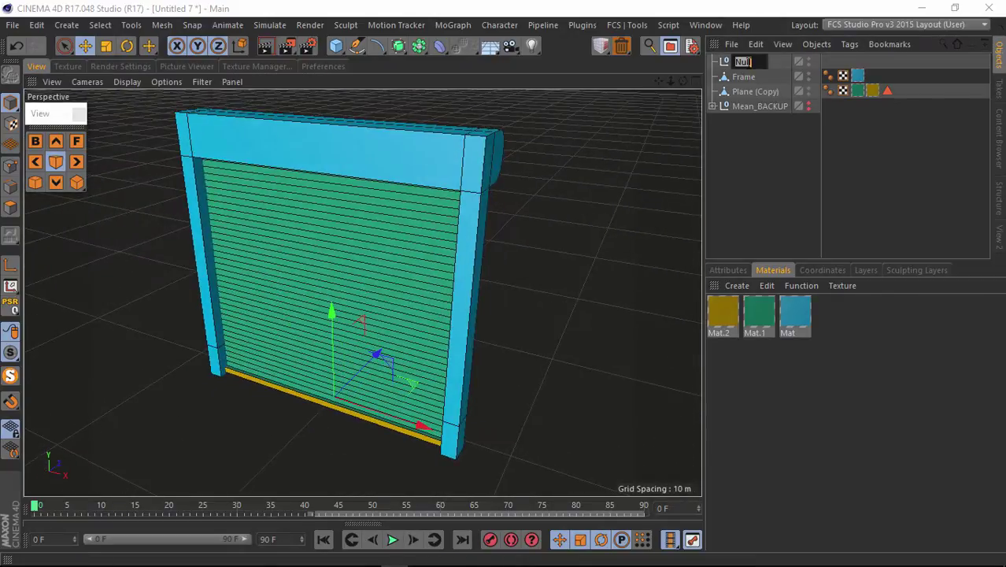
type("ROOT")
key("Return")
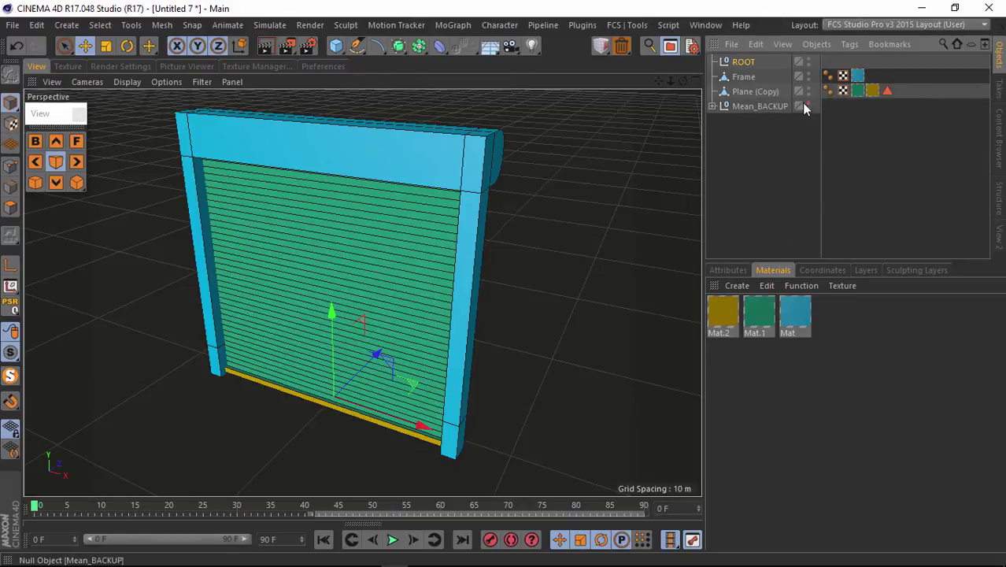
Step: Parent Frame and Plane (Copy) under the ROOT null and collapse the hierarchy
left_click_drag(763, 72, 742, 63)
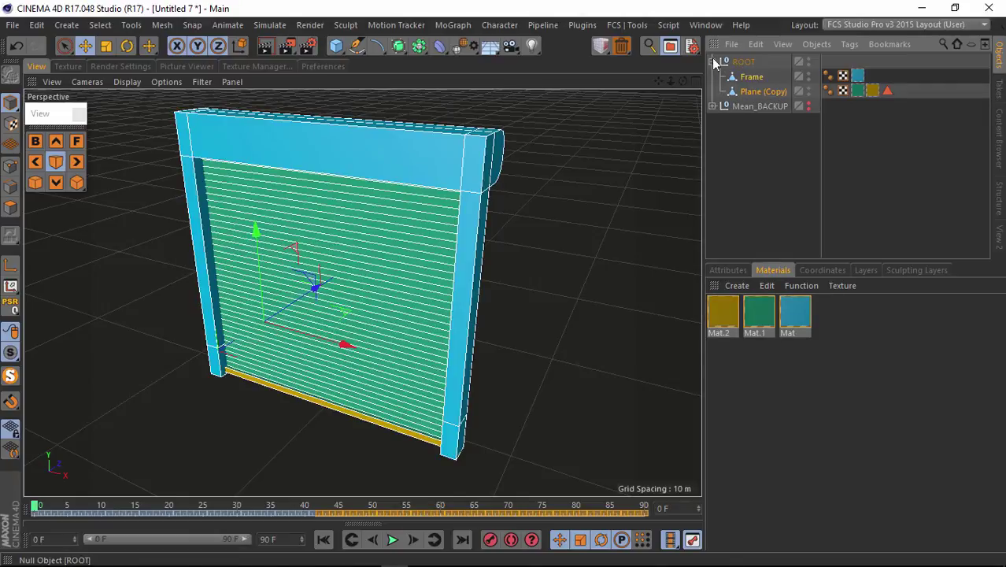
left_click(712, 62)
left_click(744, 119)
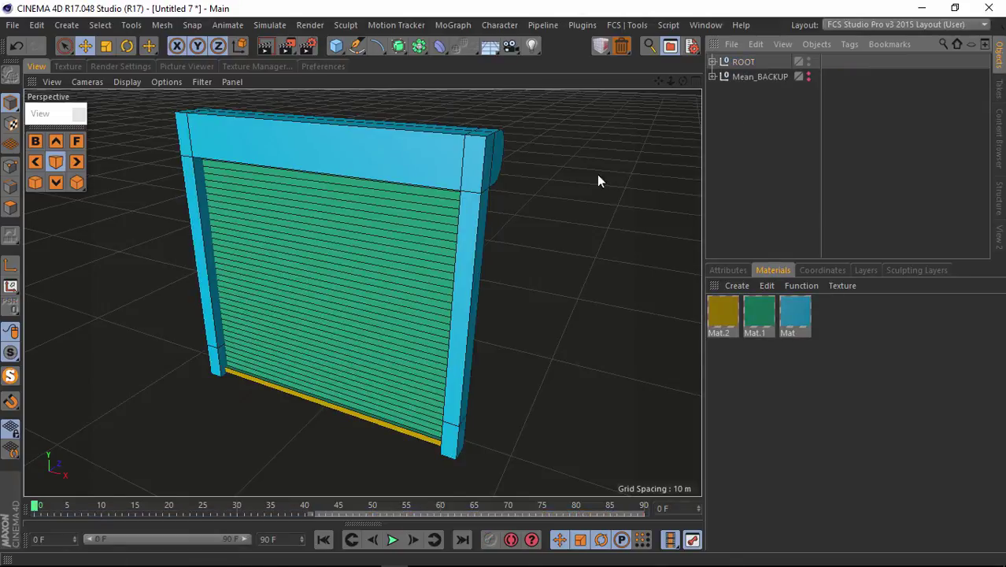
Step: Test moving the whole door across the ground plane with the ROOT null and undo the move
left_click(741, 63)
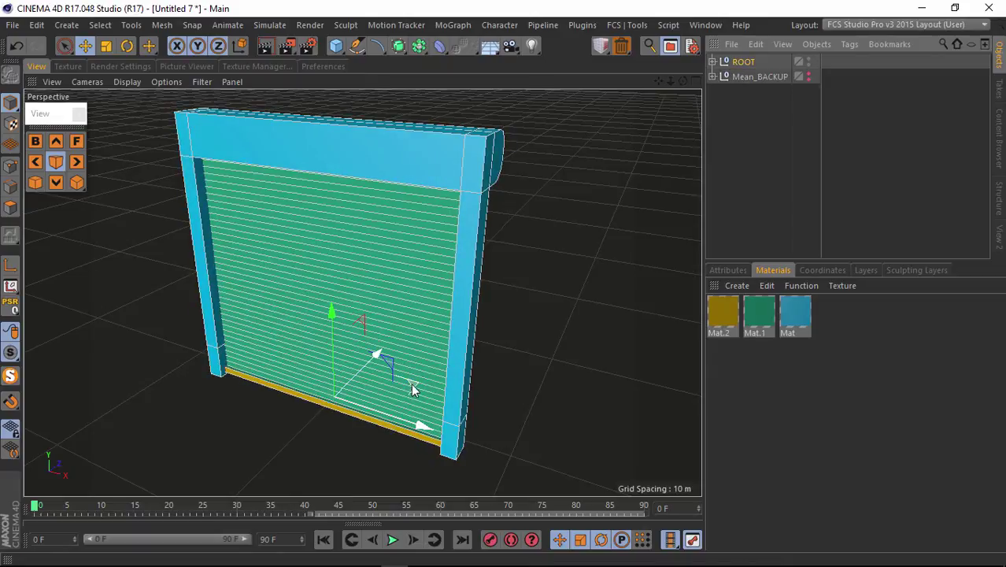
left_click_drag(414, 386, 263, 465)
left_click_drag(533, 283, 360, 373)
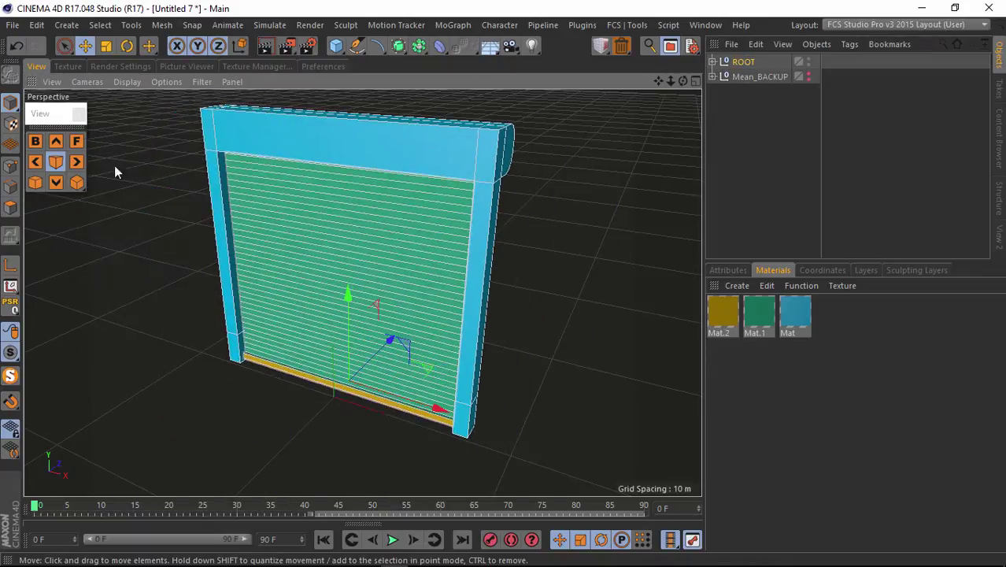
left_click(17, 49)
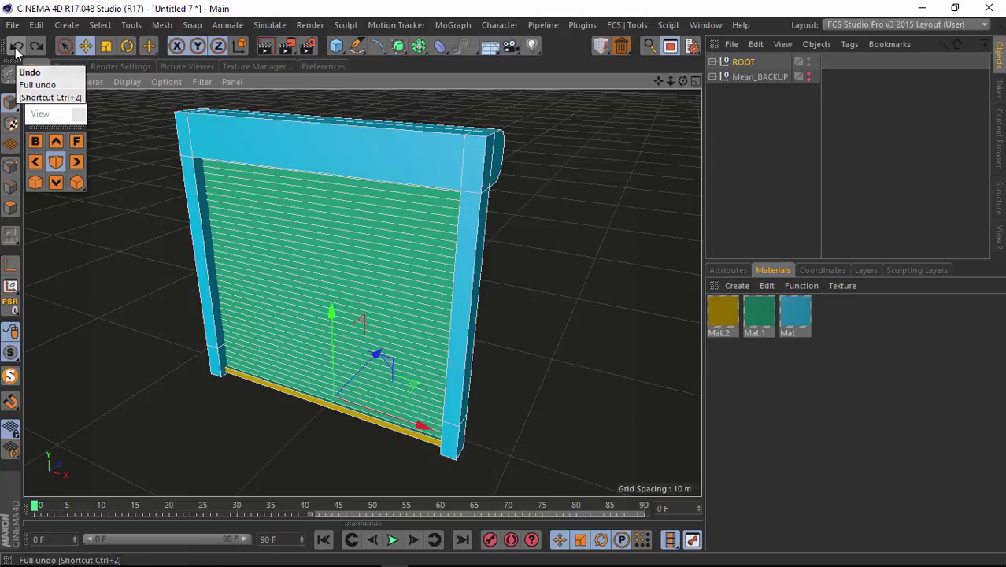
Step: Switch to Object mode, test scaling ROOT down uniformly while scrubbing the animation, and undo the scaling
left_click_drag(10, 102, 38, 155)
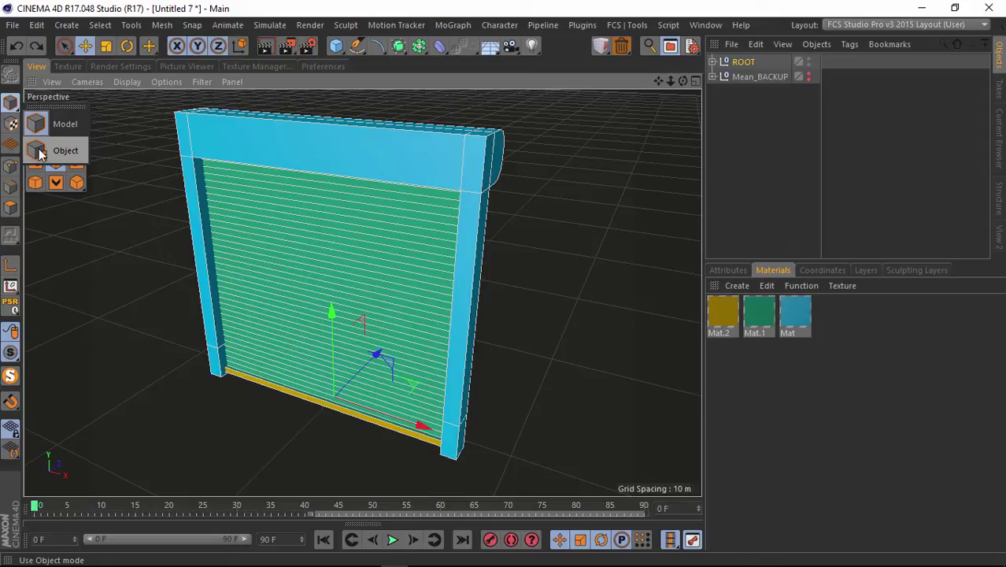
left_click_drag(37, 155, 38, 155)
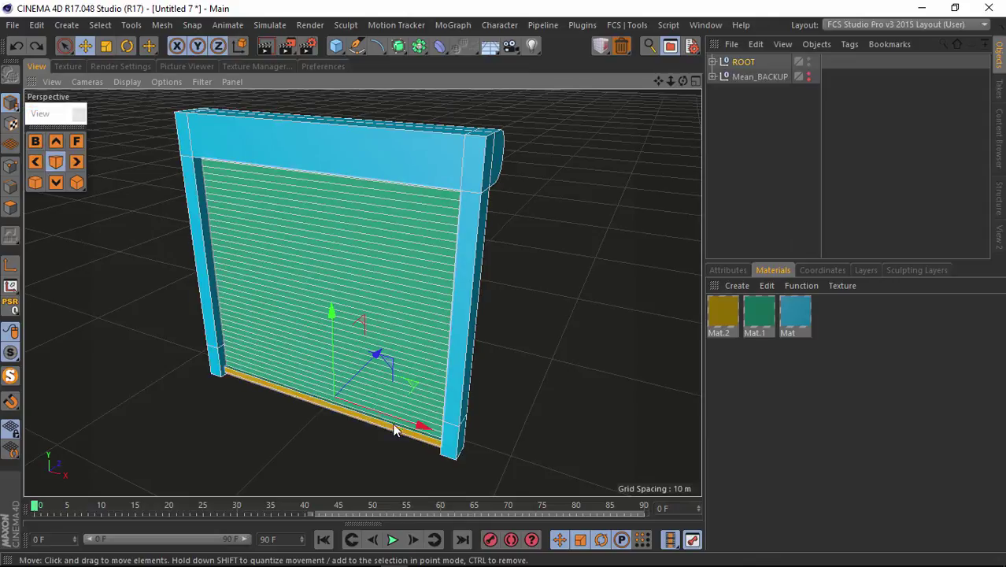
left_click(107, 46)
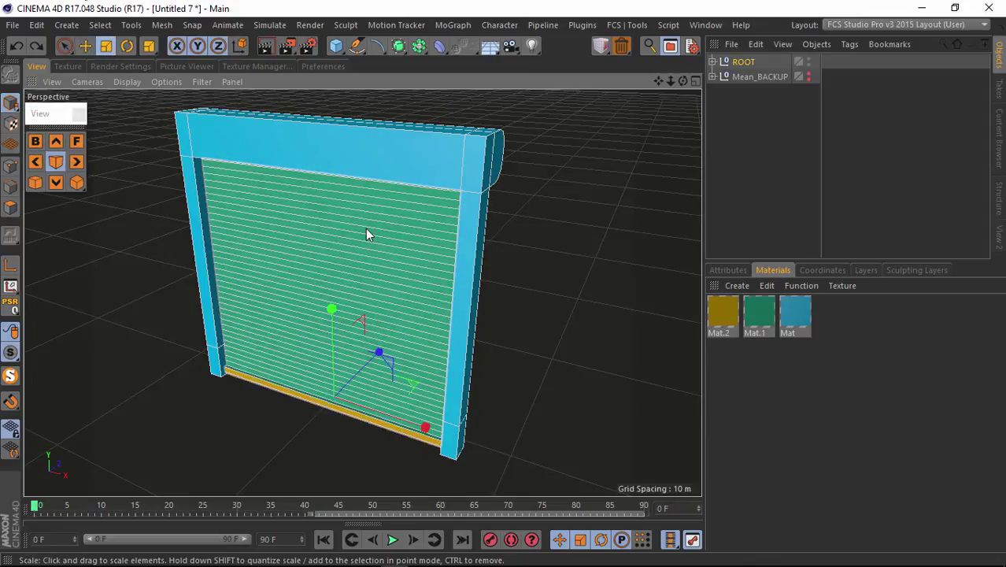
left_click_drag(378, 240, 51, 332)
left_click_drag(45, 508, 557, 508)
left_click_drag(429, 551, 33, 550)
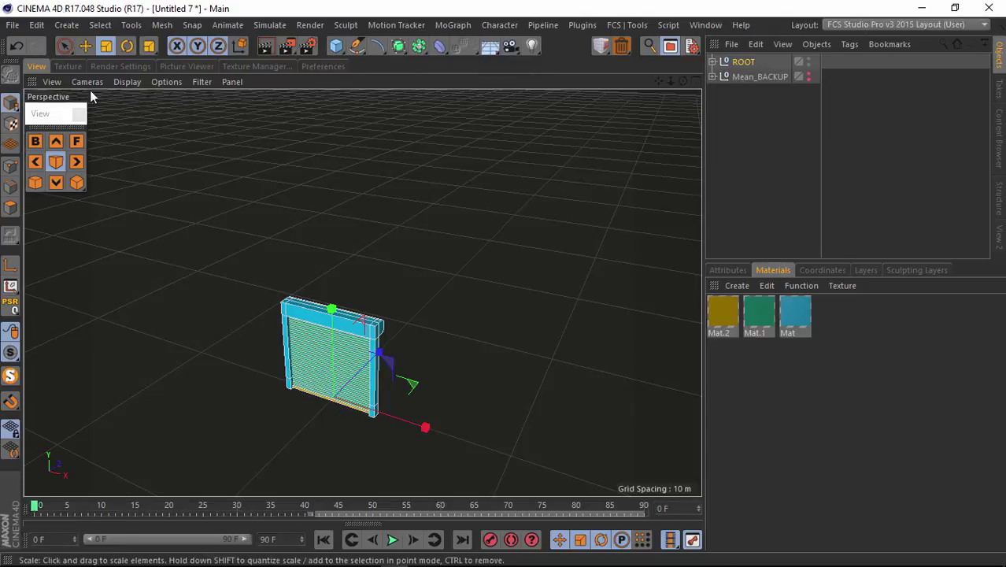
left_click(17, 45)
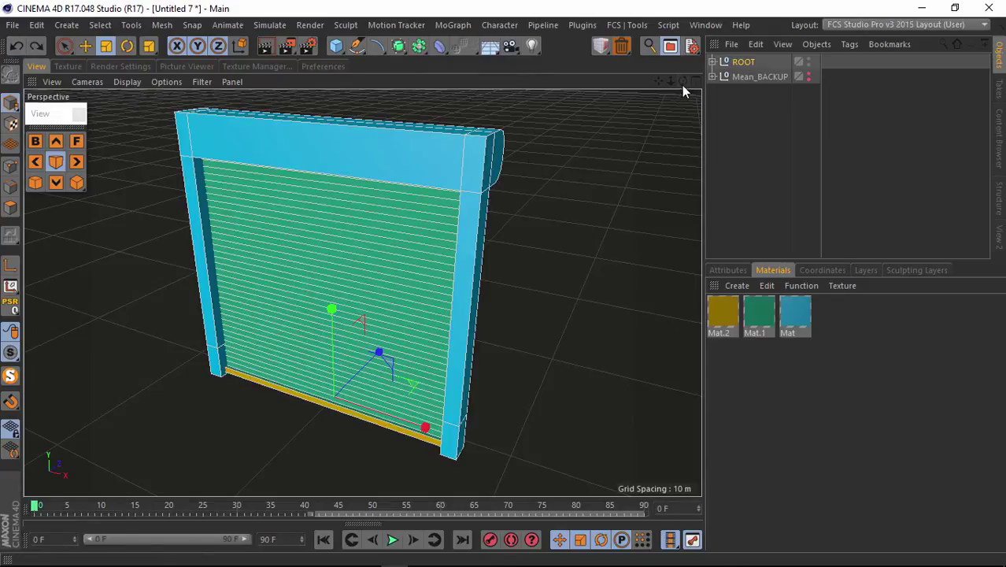
Step: Look through the file formats available for exporting the finished door scene, without exporting anything
left_click_drag(682, 82, 266, 63)
left_click(12, 26)
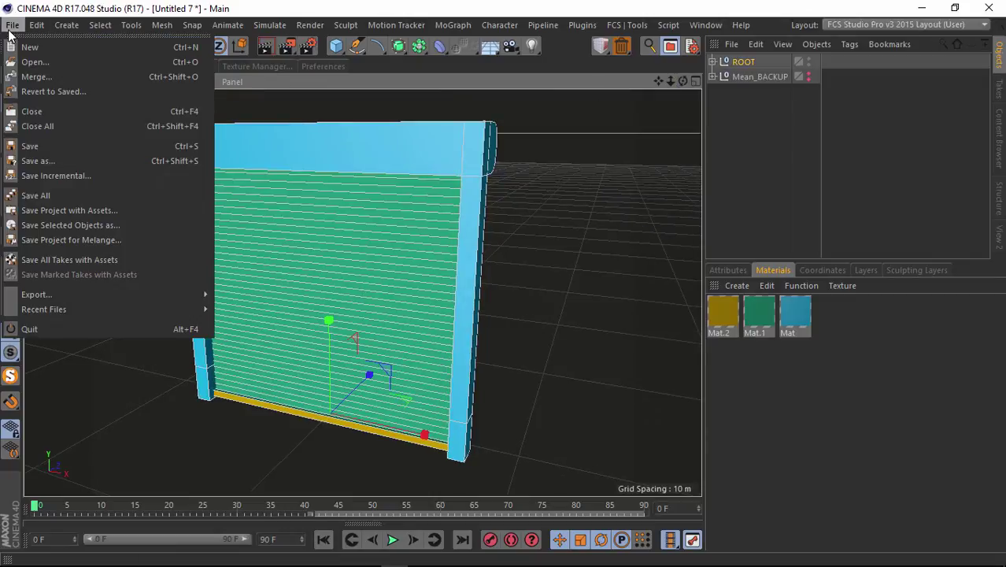
mouse_move(118, 307)
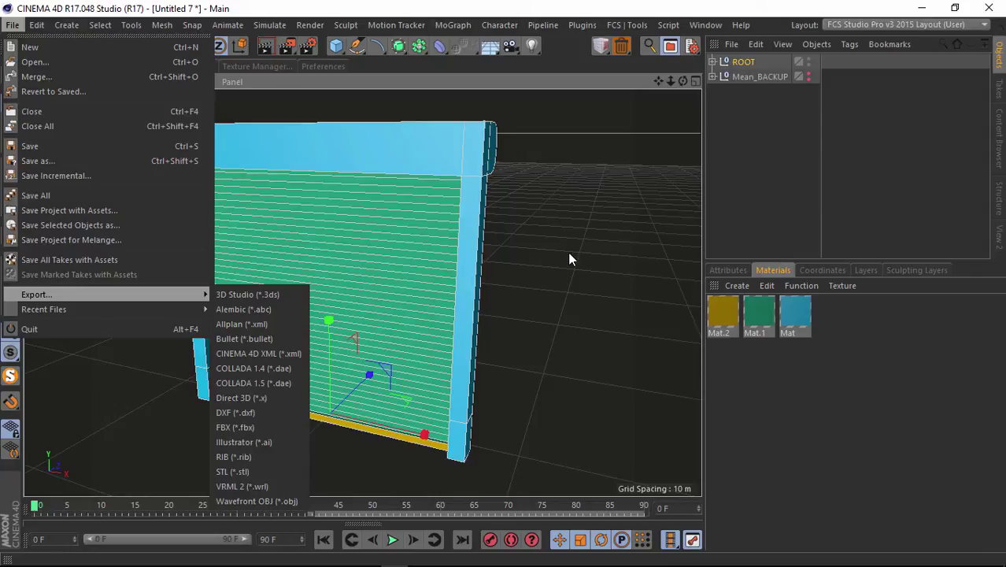
left_click(672, 82)
Step: Deselect the ROOT null and inspect the closed door from the front and side in the perspective view
left_click_drag(670, 82, 504, 296)
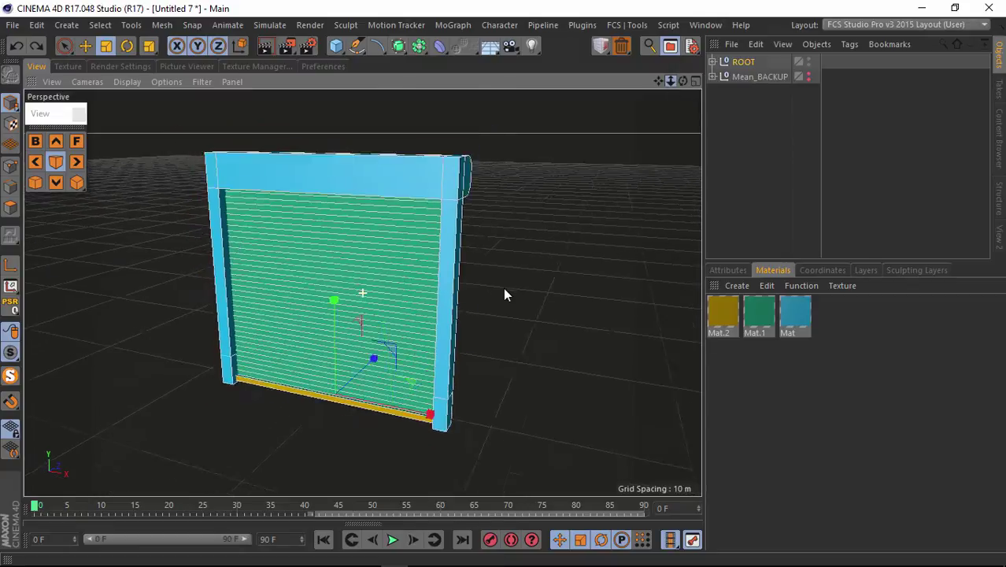
right_click_drag(505, 289, 507, 282, "alt")
left_click(744, 109)
mouse_move(505, 285)
left_mouse_down("alt")
mouse_move(494, 282)
mouse_move(508, 296)
mouse_move(505, 285)
left_mouse_up("alt")
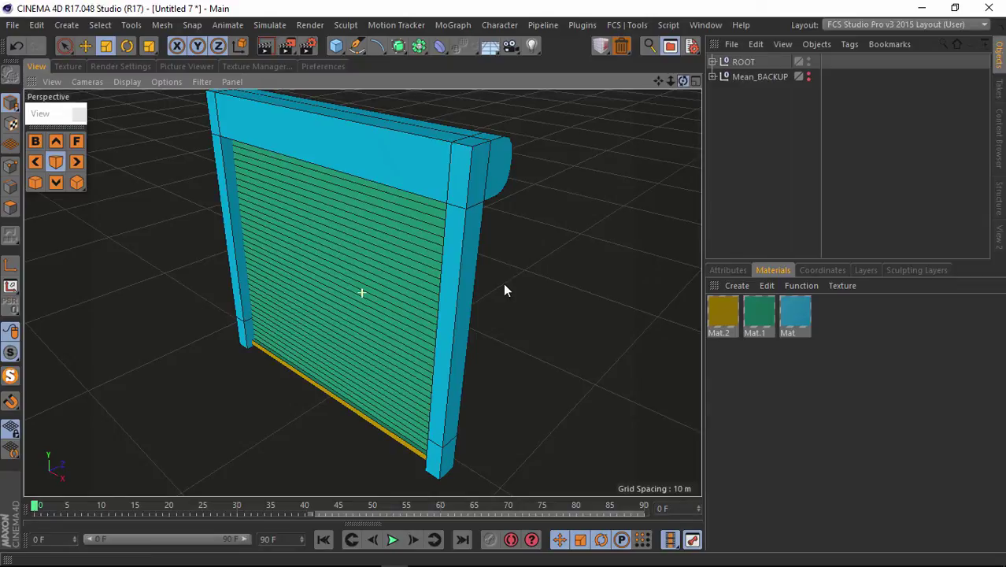
left_click_drag(504, 284, 506, 288, "alt")
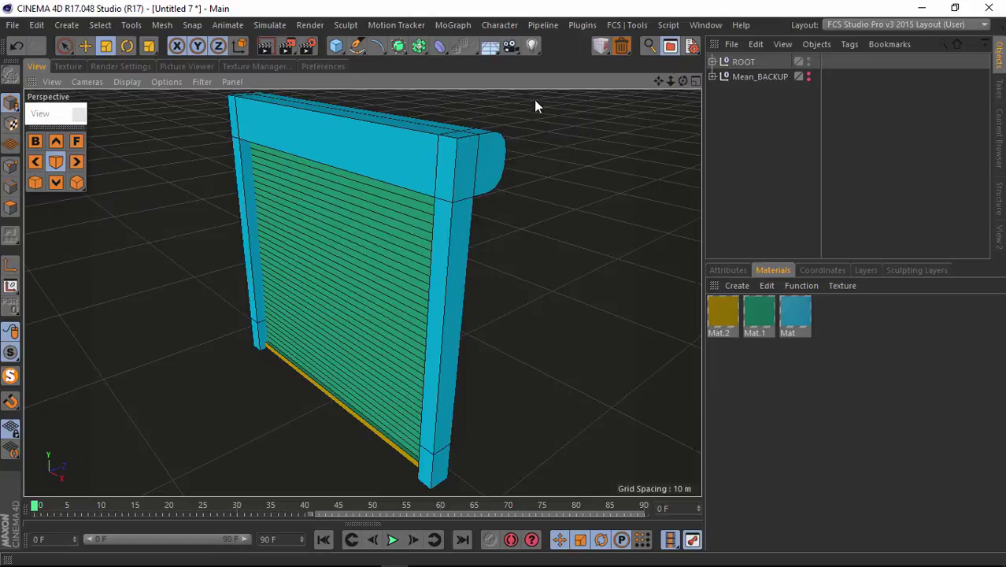
Step: Expand the Mean_BACKUP group to show its contents and scrub the door animation from frame 0 to frame 81
left_click(712, 77)
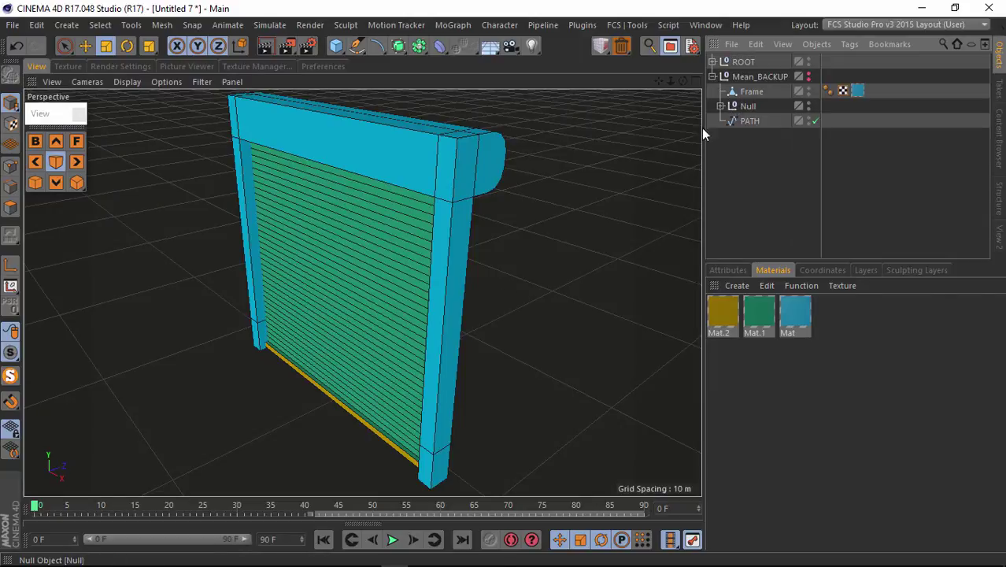
left_click_drag(35, 508, 601, 488)
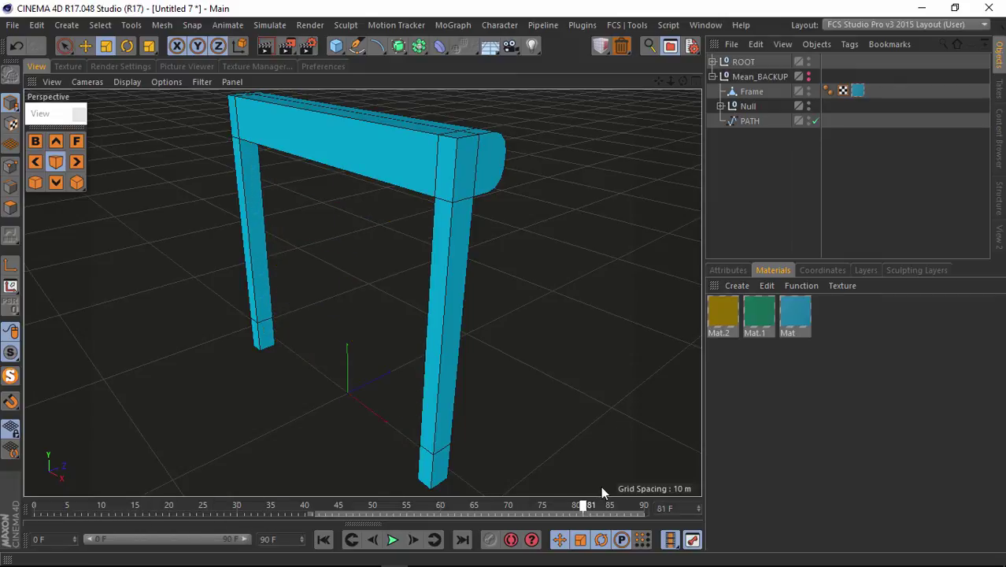